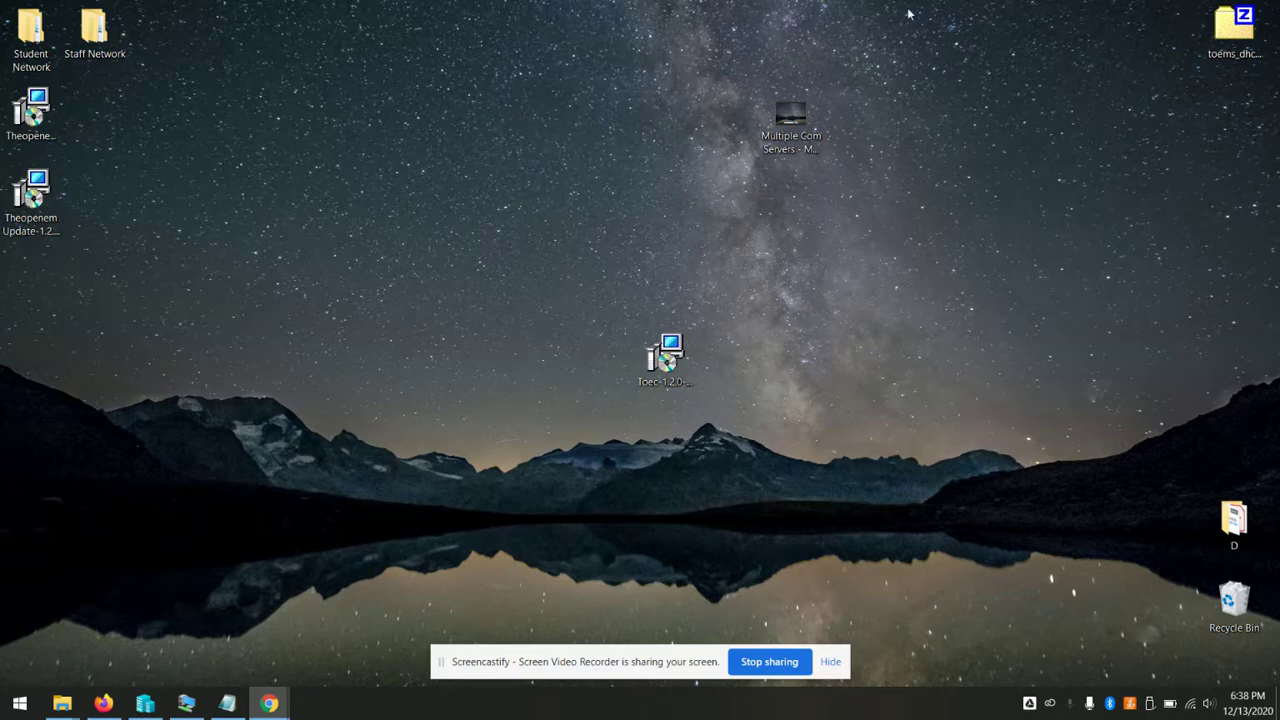
Restore Firefox with Theopenem's PXE Boot Settings page showing Proxy DHCP No and bootloader ipxe.
{"action": "left_click", "coordinate": [103, 703]}
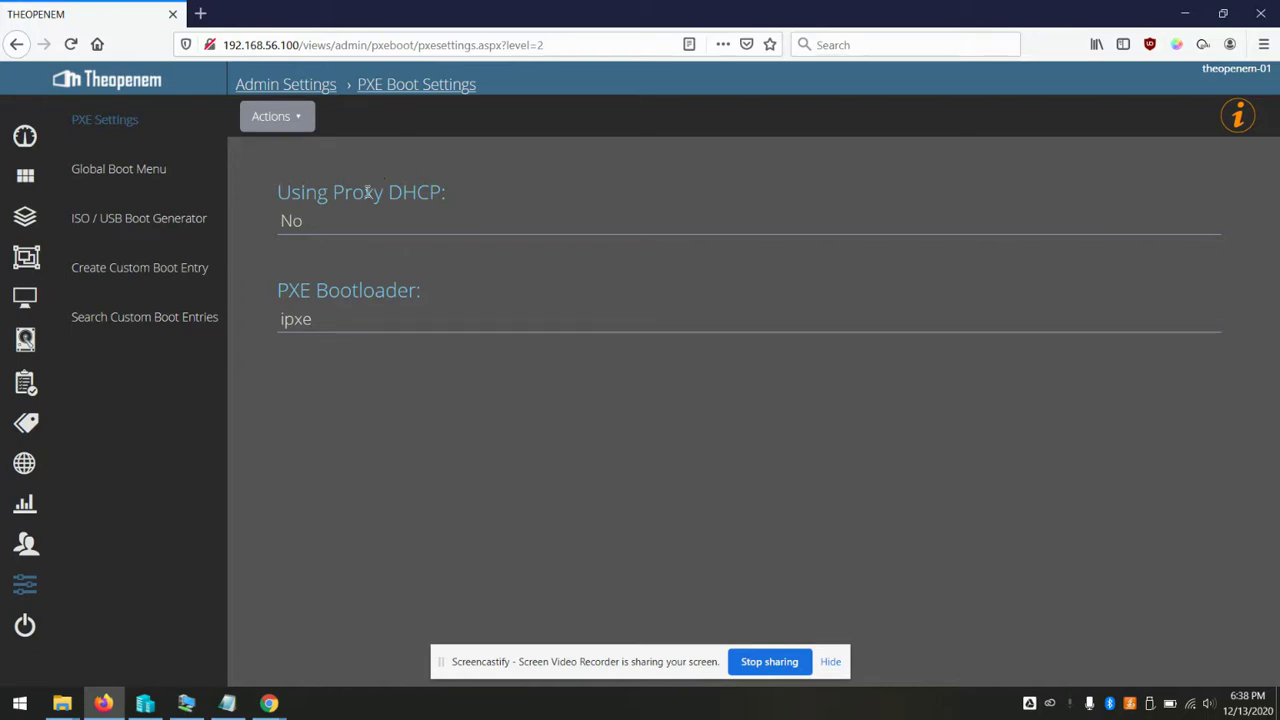
In Admin Settings > PXE / Boot Menu > PXE Settings, change the PXE Bootloader from ipxe to ipxe_efi64.
{"action": "left_click", "coordinate": [21, 588]}
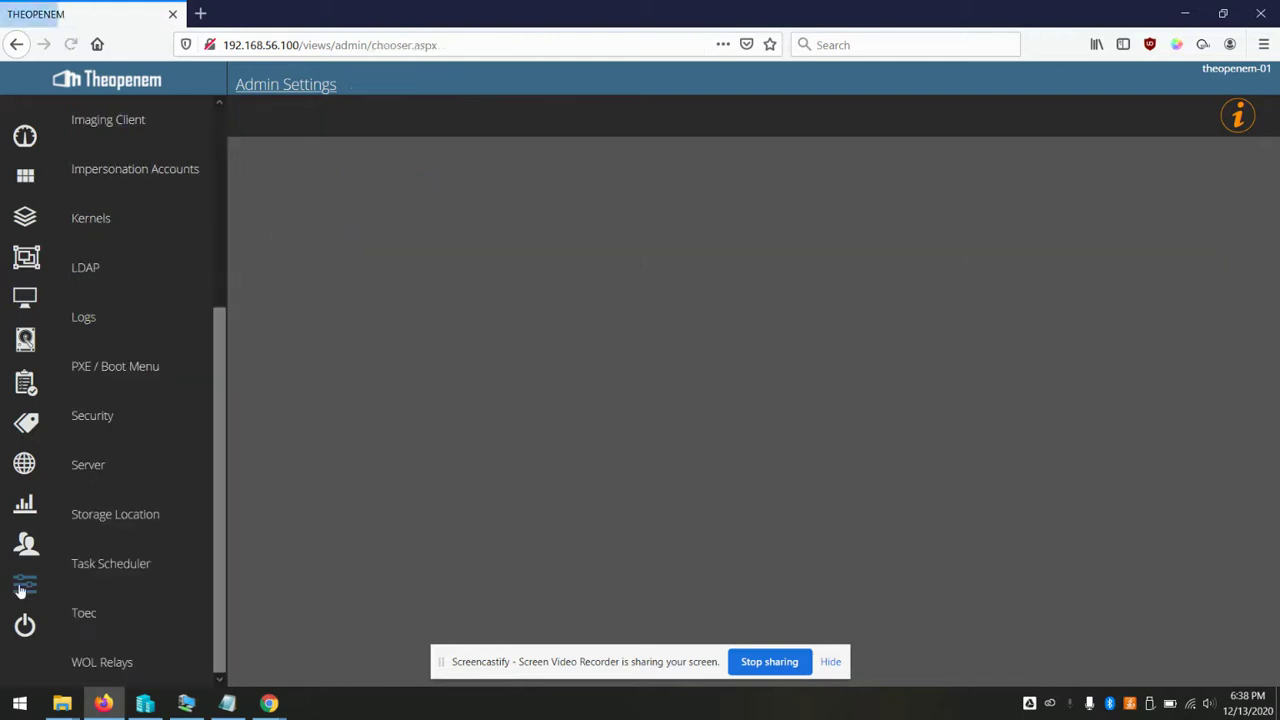
{"action": "scroll", "coordinate": [163, 337], "scroll_direction": "up", "scroll_amount": 5}
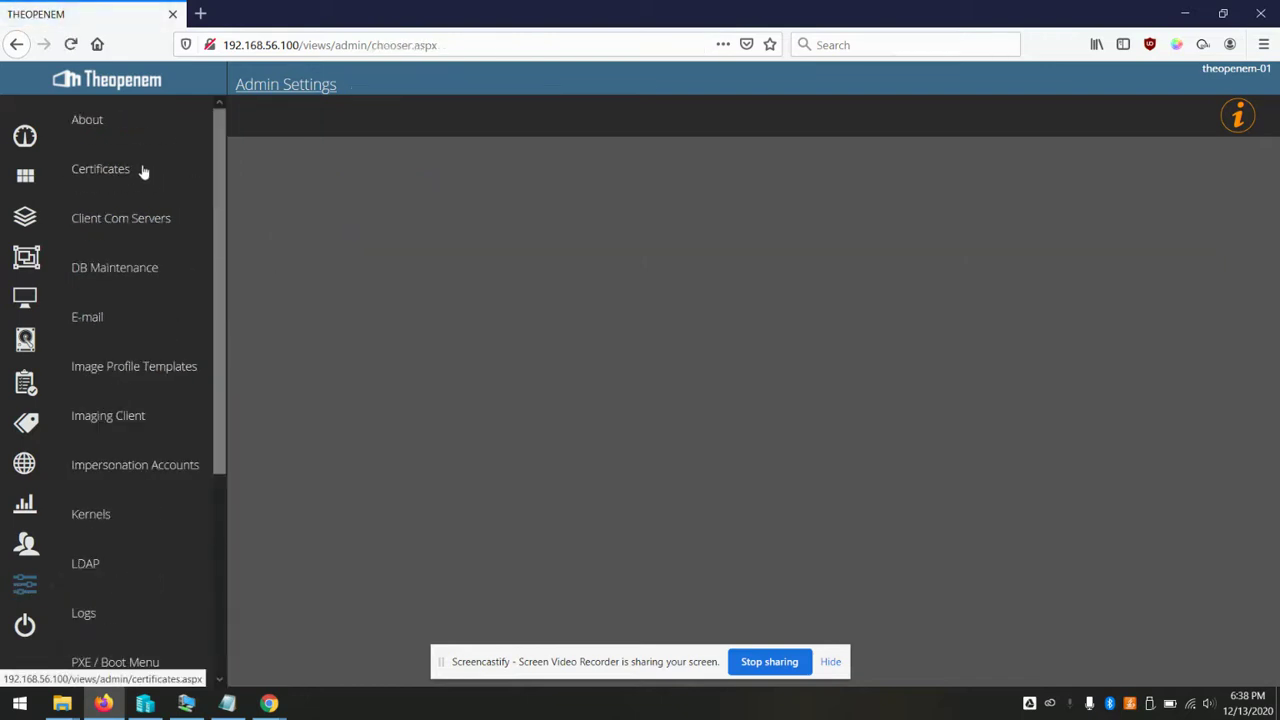
{"action": "scroll", "coordinate": [126, 326], "scroll_direction": "down", "scroll_amount": 3}
{"action": "left_click", "coordinate": [107, 362]}
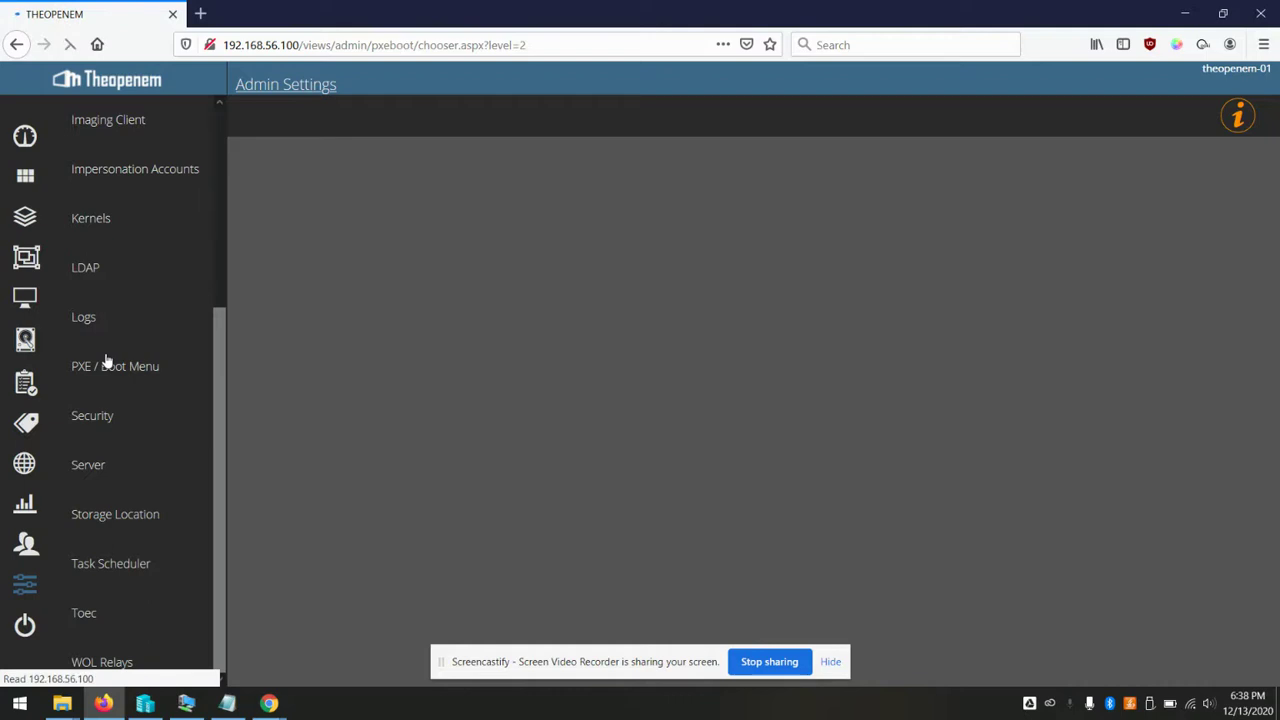
{"action": "left_click", "coordinate": [105, 126]}
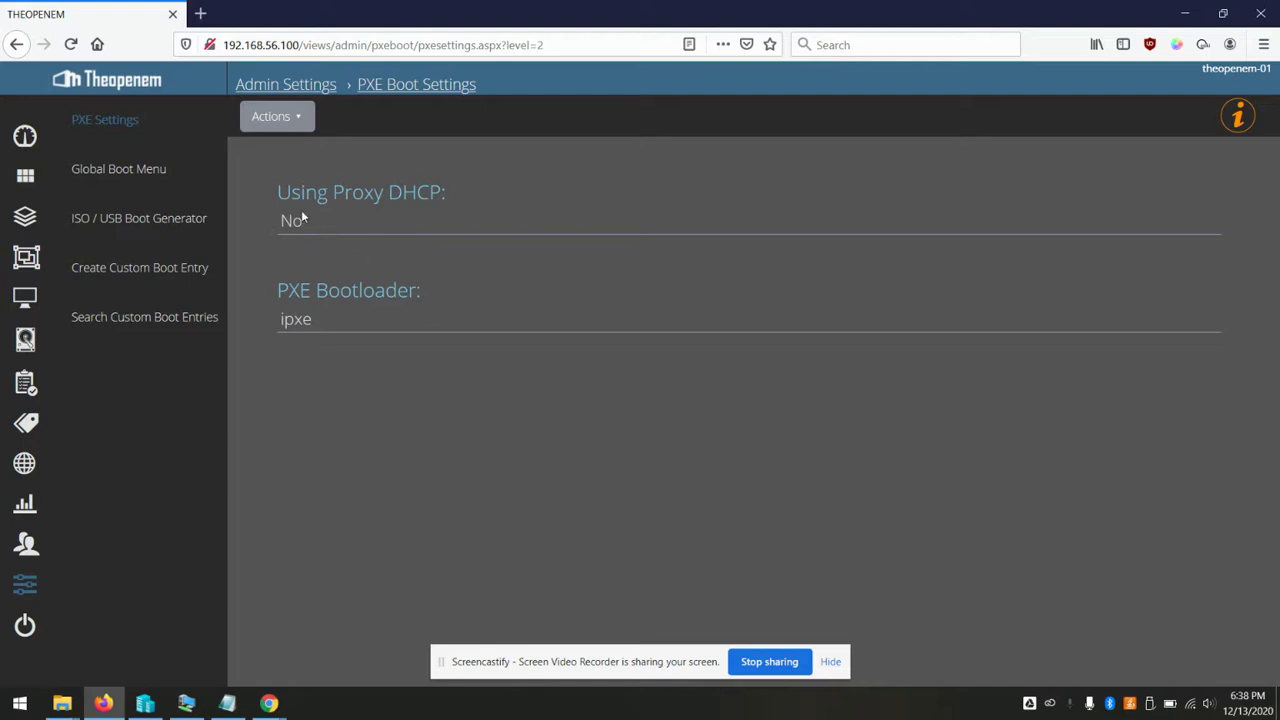
{"action": "left_click", "coordinate": [364, 322]}
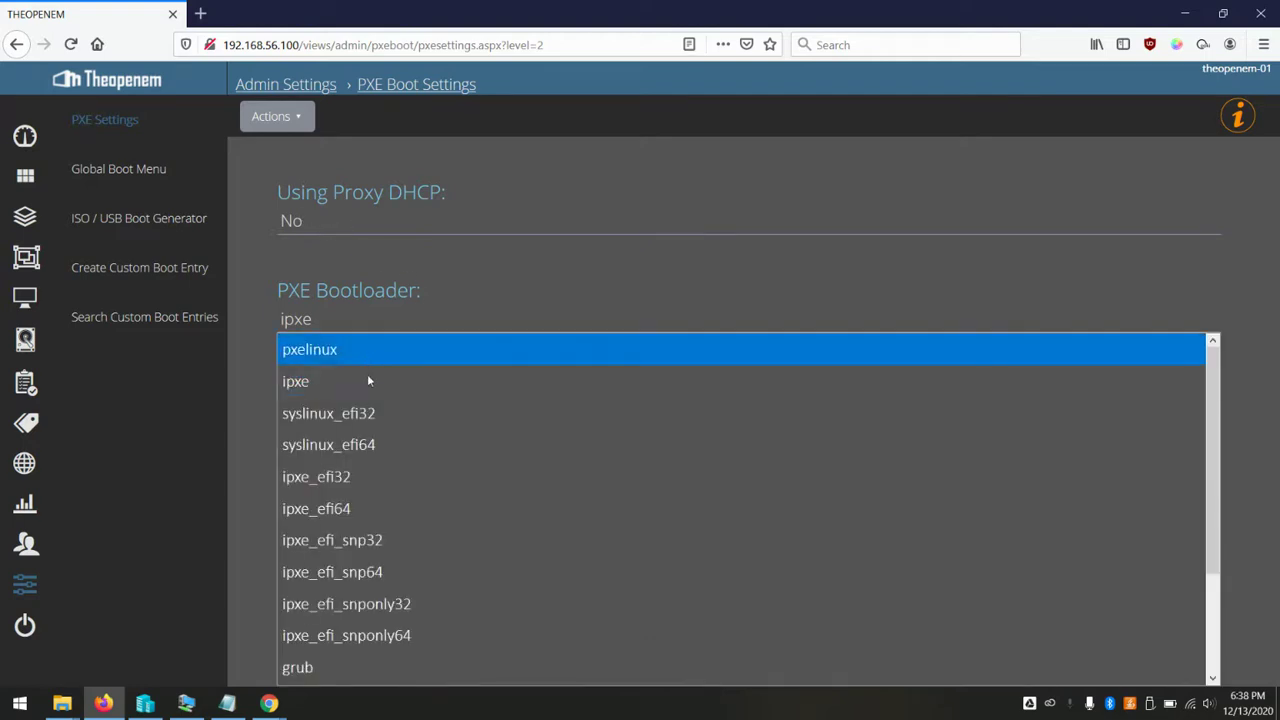
{"action": "scroll", "coordinate": [369, 436], "scroll_direction": "down", "scroll_amount": 1}
{"action": "scroll", "coordinate": [369, 437], "scroll_direction": "down", "scroll_amount": 1}
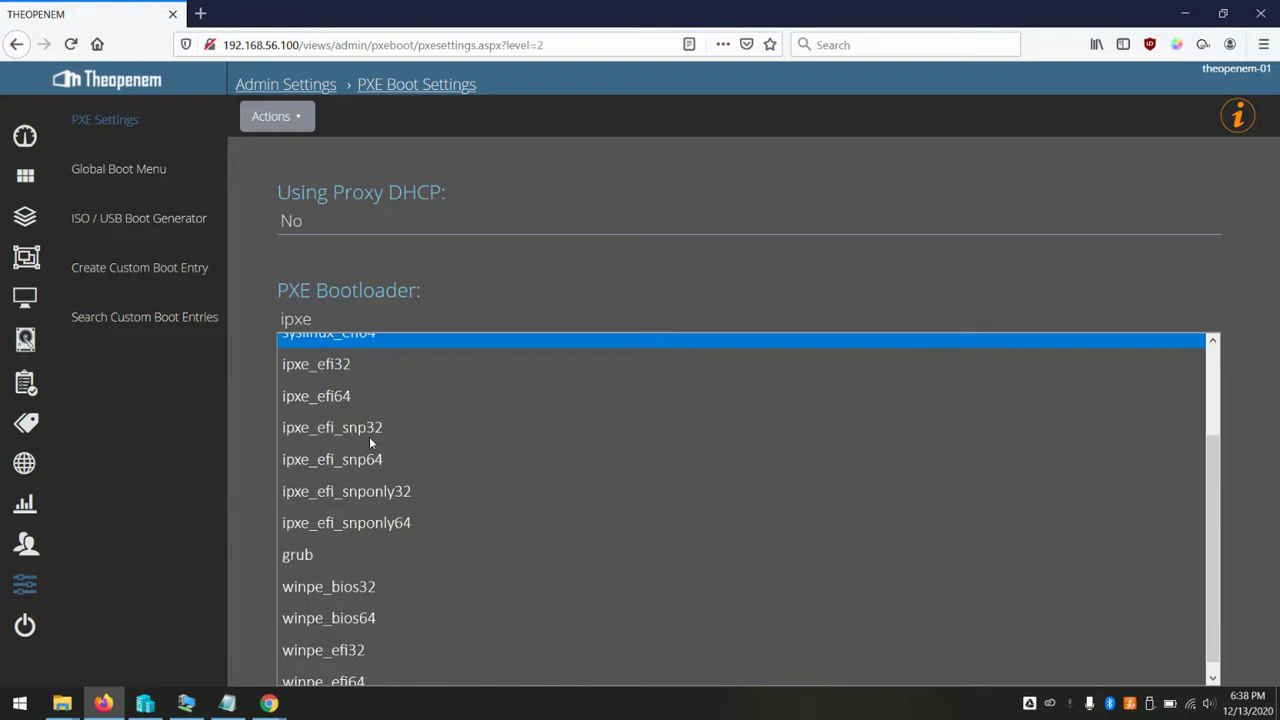
{"action": "left_click", "coordinate": [335, 409]}
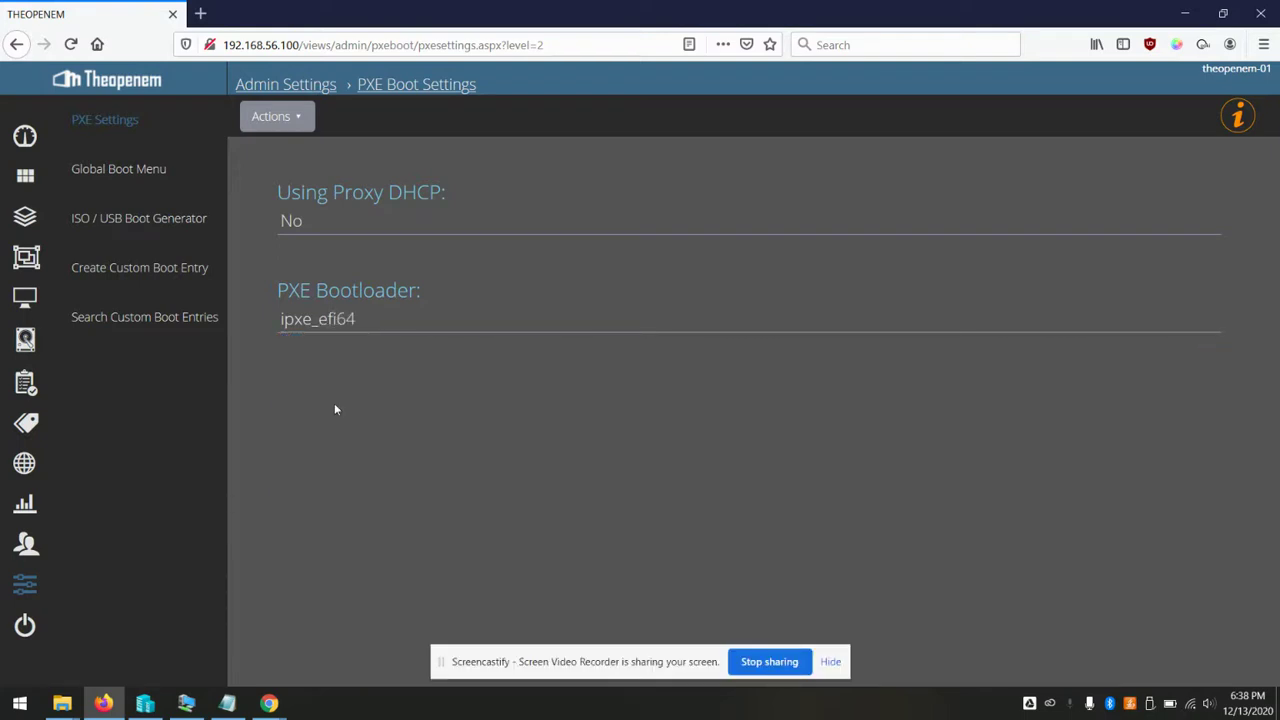
{"action": "left_click", "coordinate": [284, 125]}
Save the ipxe_efi64 PXE settings and create the boot files from the Global Boot Menu page.
{"action": "left_click", "coordinate": [294, 155]}
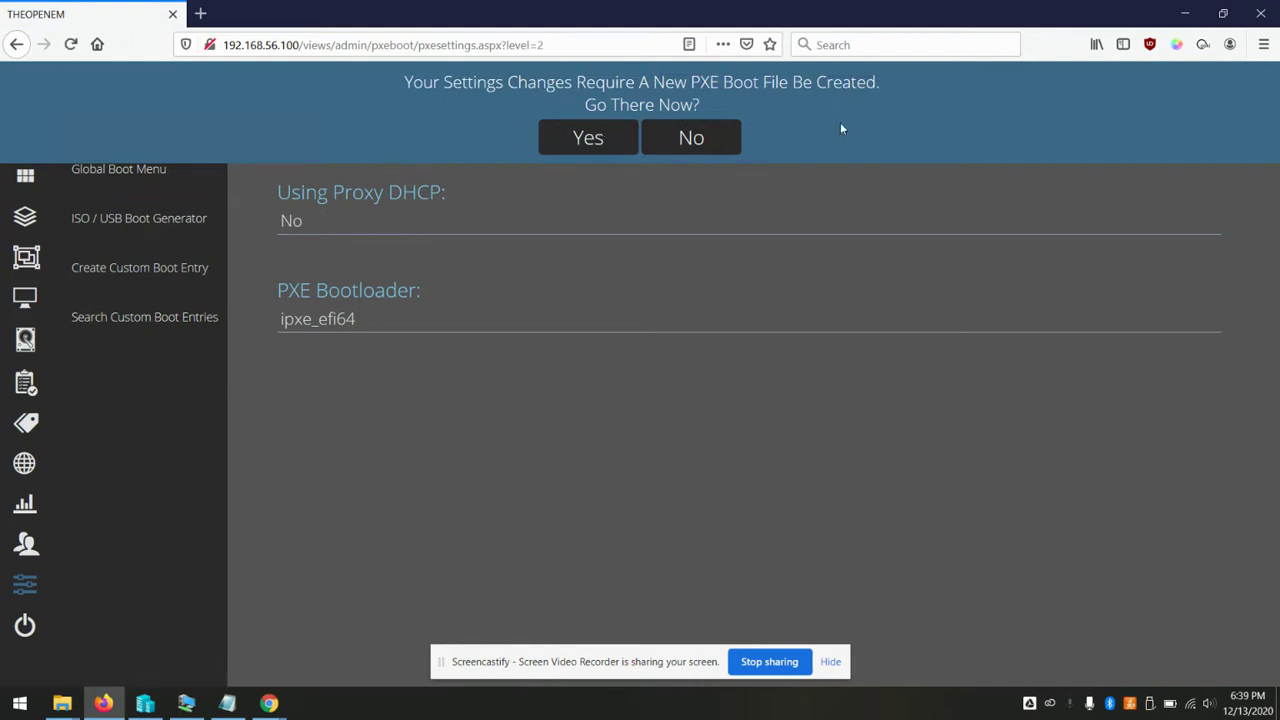
{"action": "left_click", "coordinate": [587, 138]}
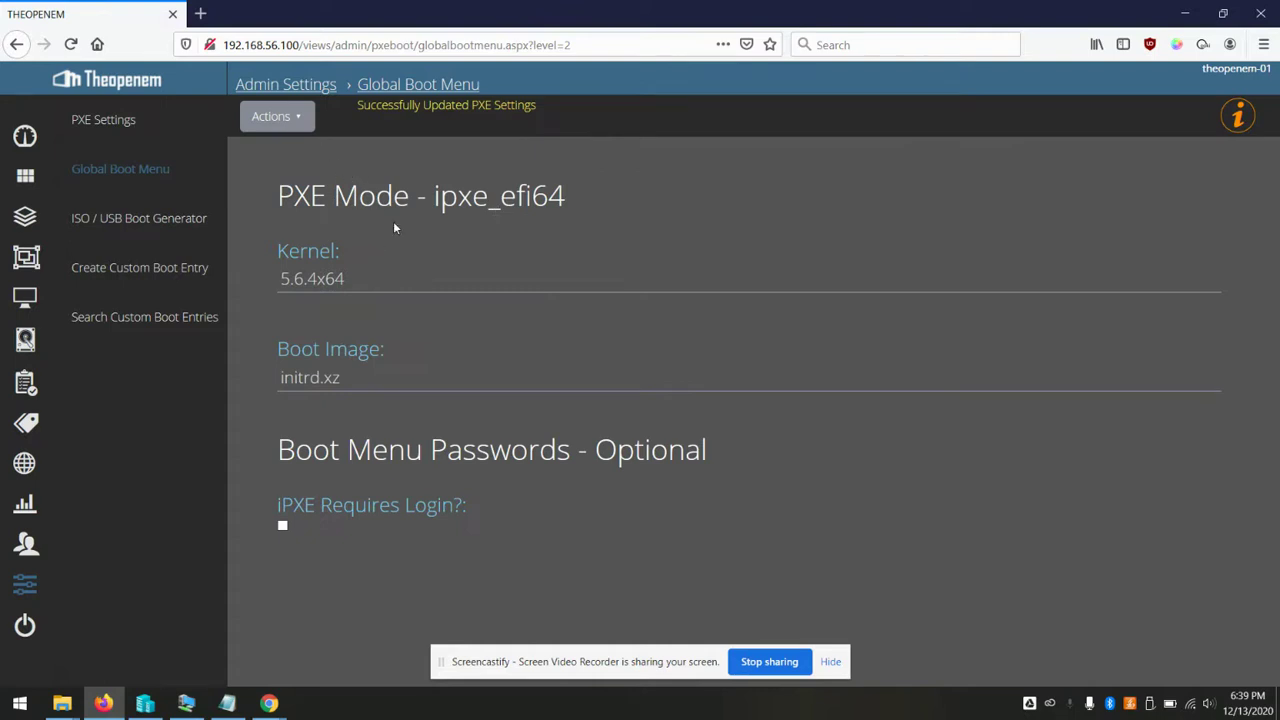
{"action": "left_click", "coordinate": [296, 118]}
{"action": "left_click", "coordinate": [283, 151]}
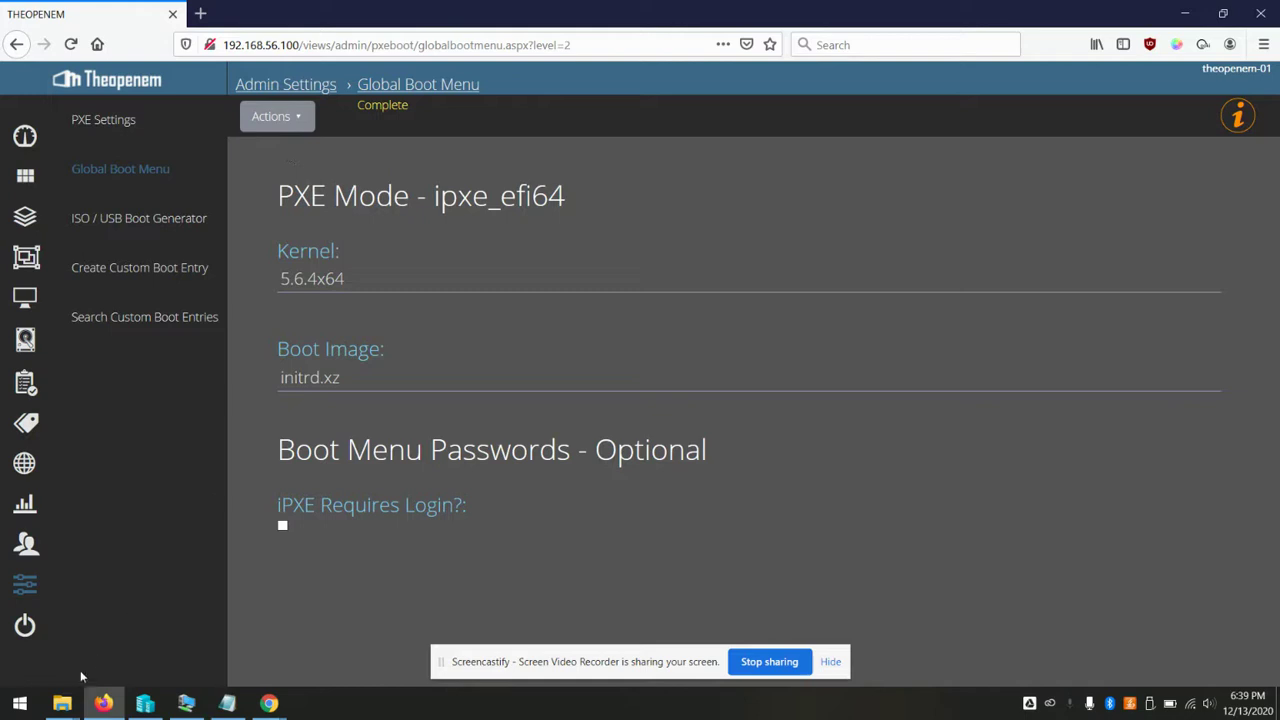
{"action": "left_click", "coordinate": [62, 703]}
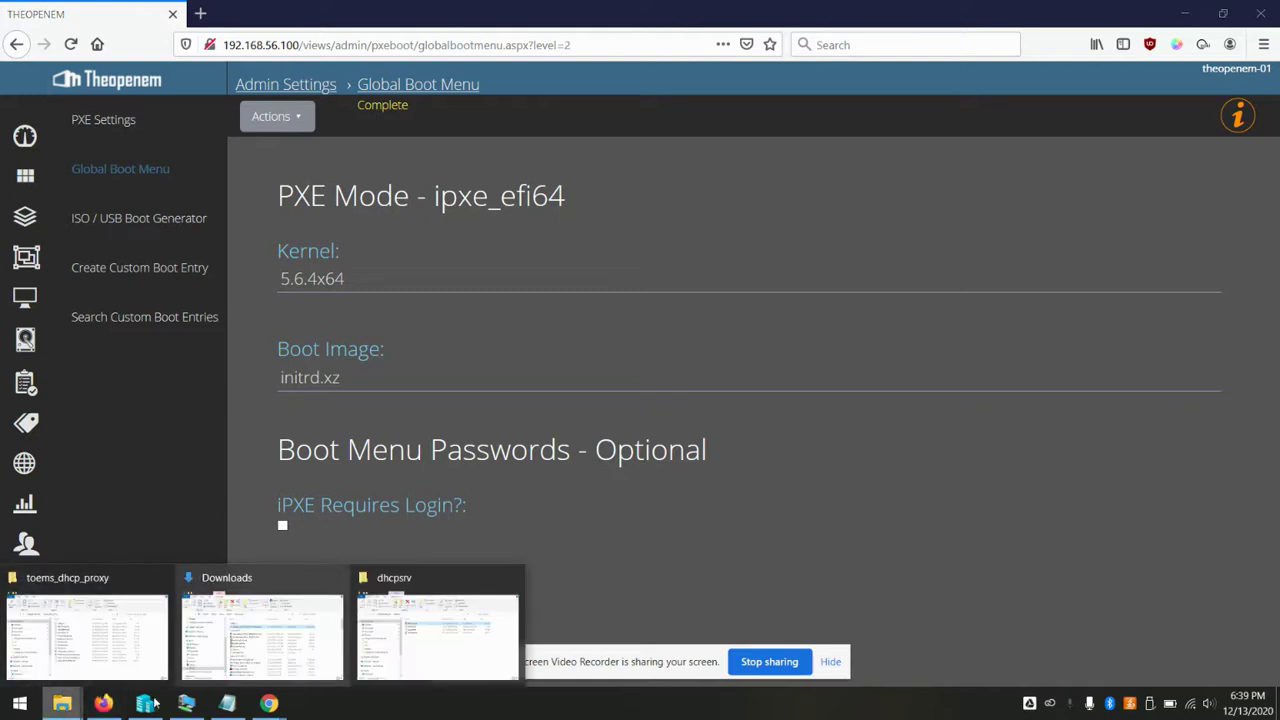
{"action": "left_click", "coordinate": [186, 703]}
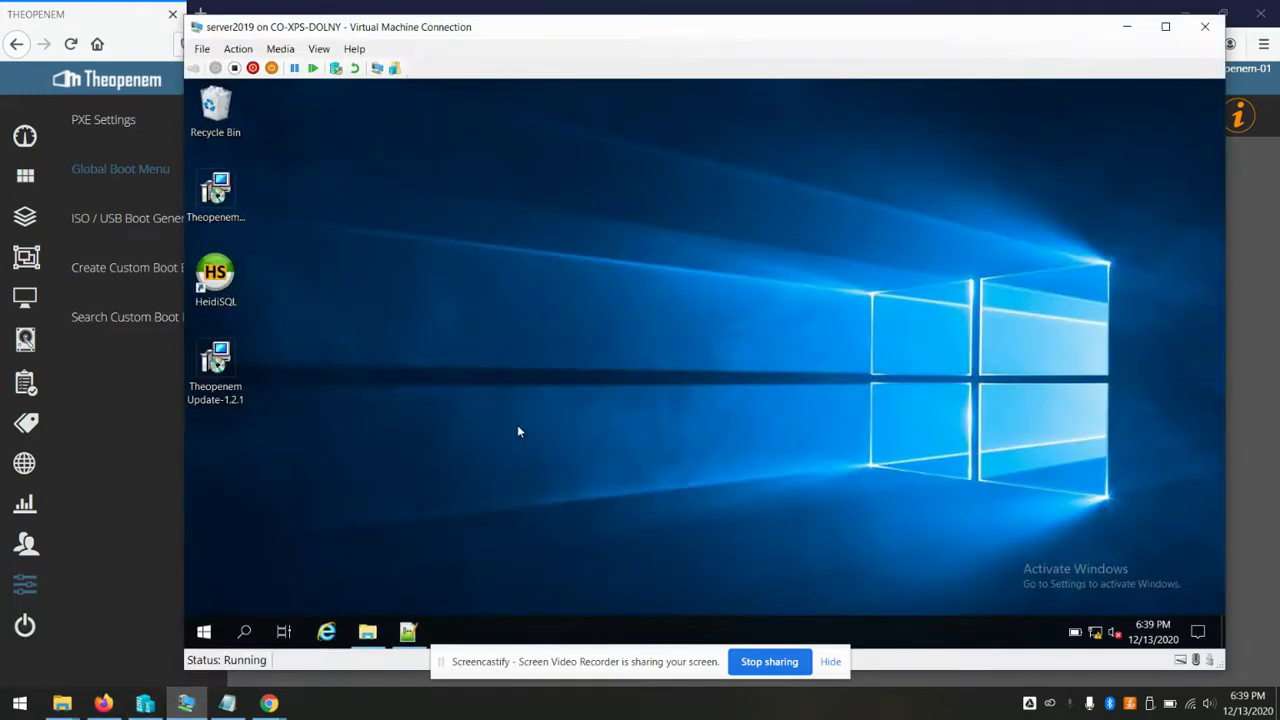
{"action": "left_click", "coordinate": [367, 631]}
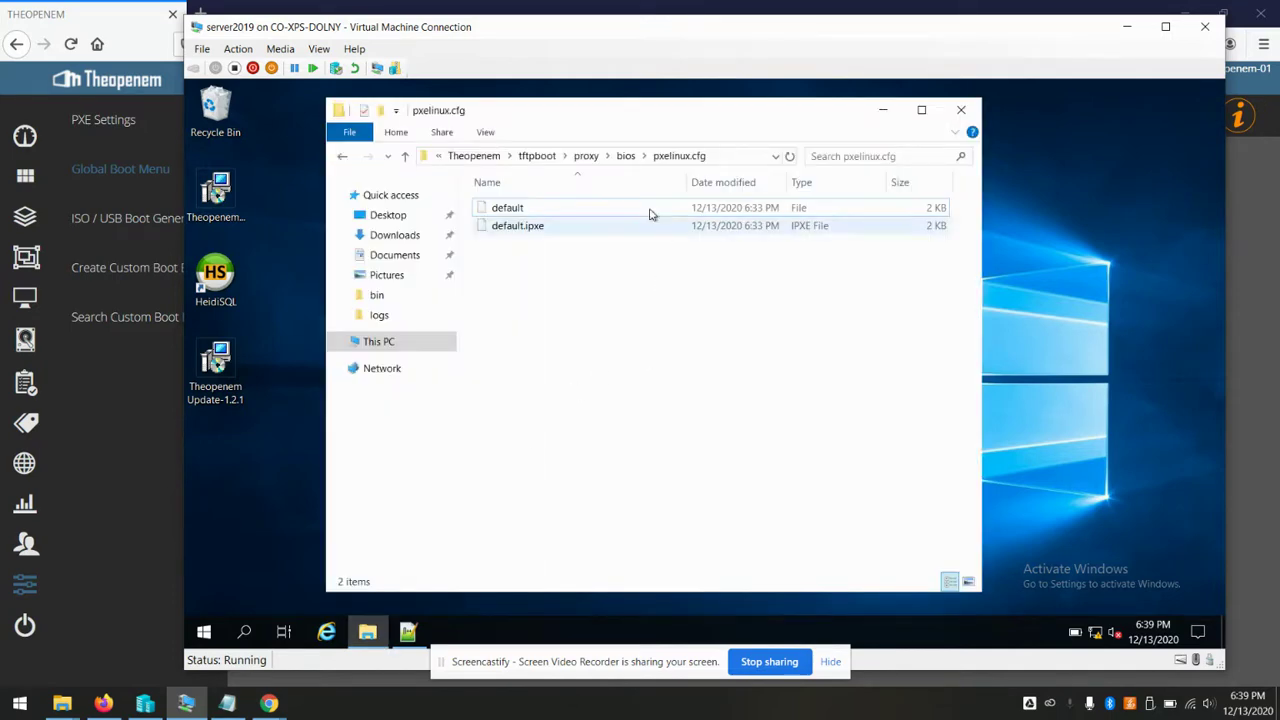
{"action": "left_click", "coordinate": [474, 156]}
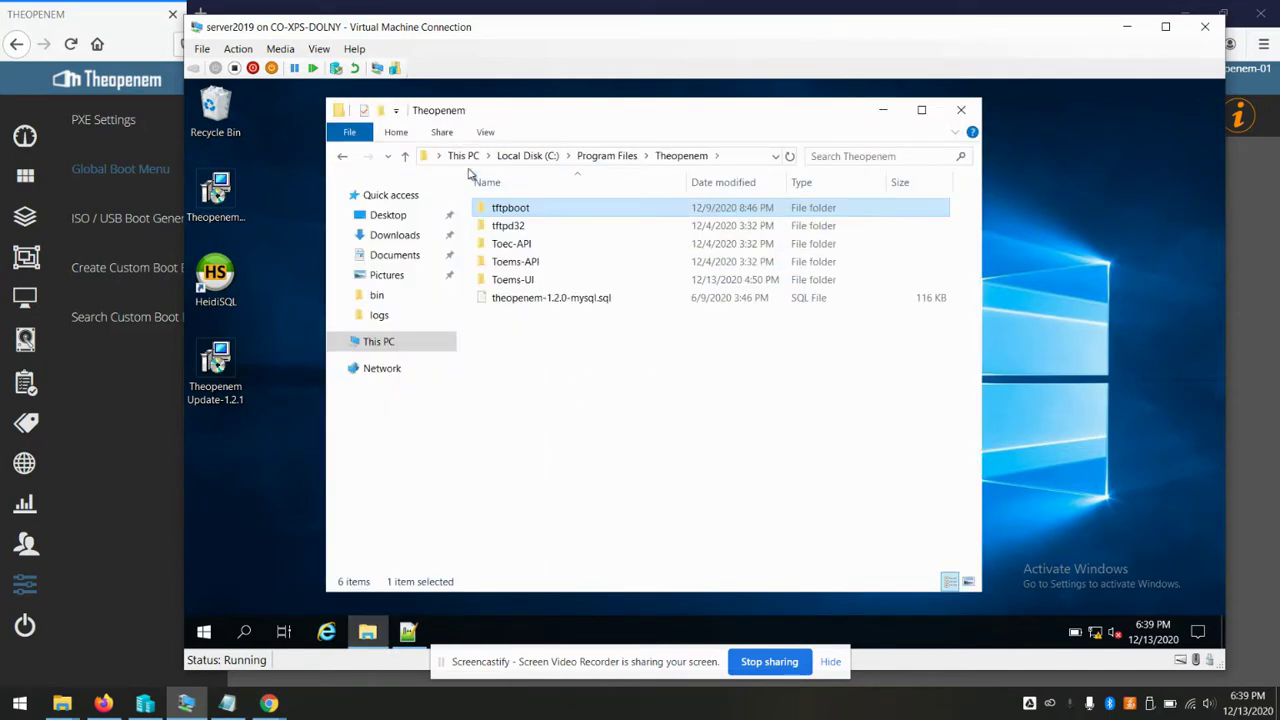
{"action": "double_click", "coordinate": [512, 210]}
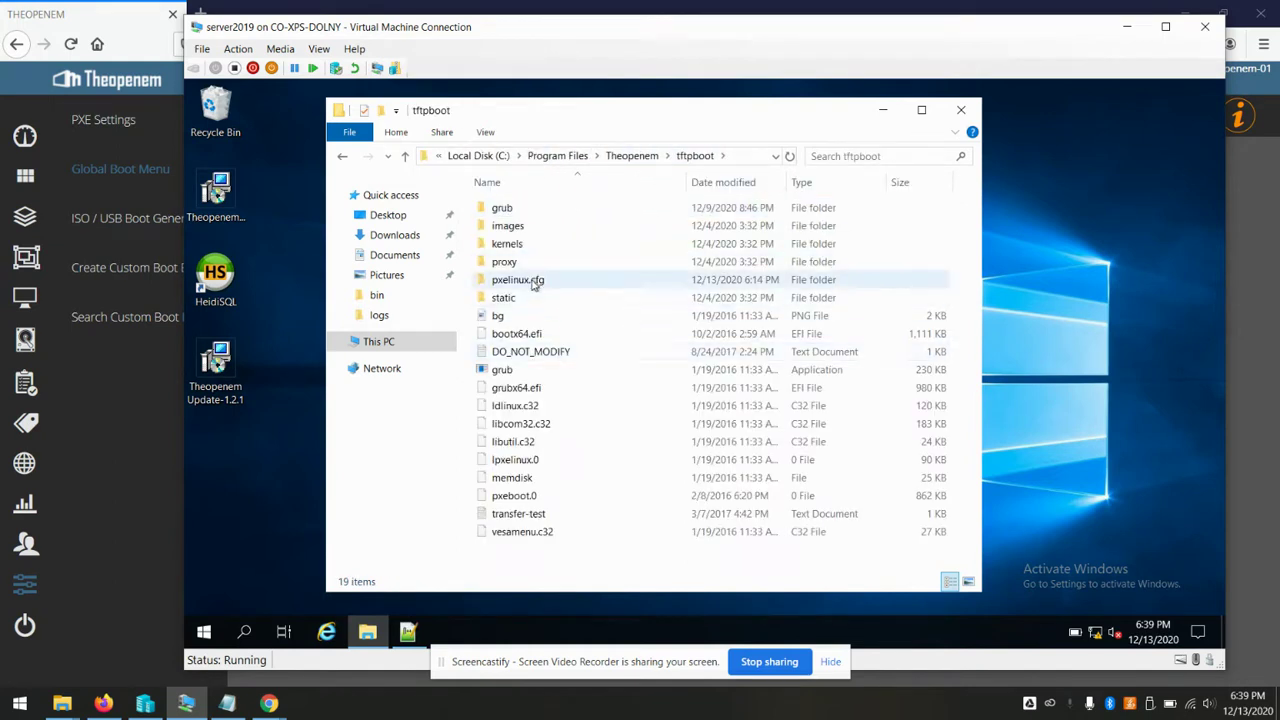
{"action": "double_click", "coordinate": [530, 281]}
{"action": "left_click", "coordinate": [530, 210]}
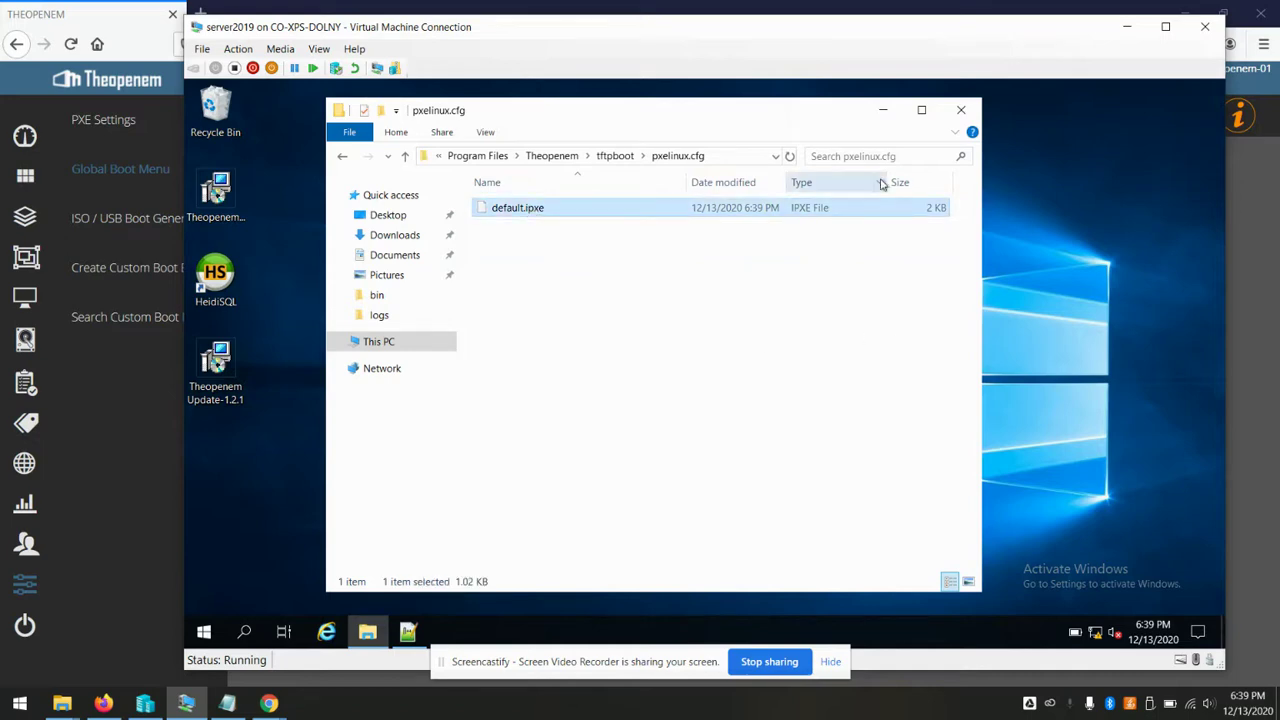
{"action": "left_click", "coordinate": [881, 118]}
{"action": "left_click", "coordinate": [1126, 27]}
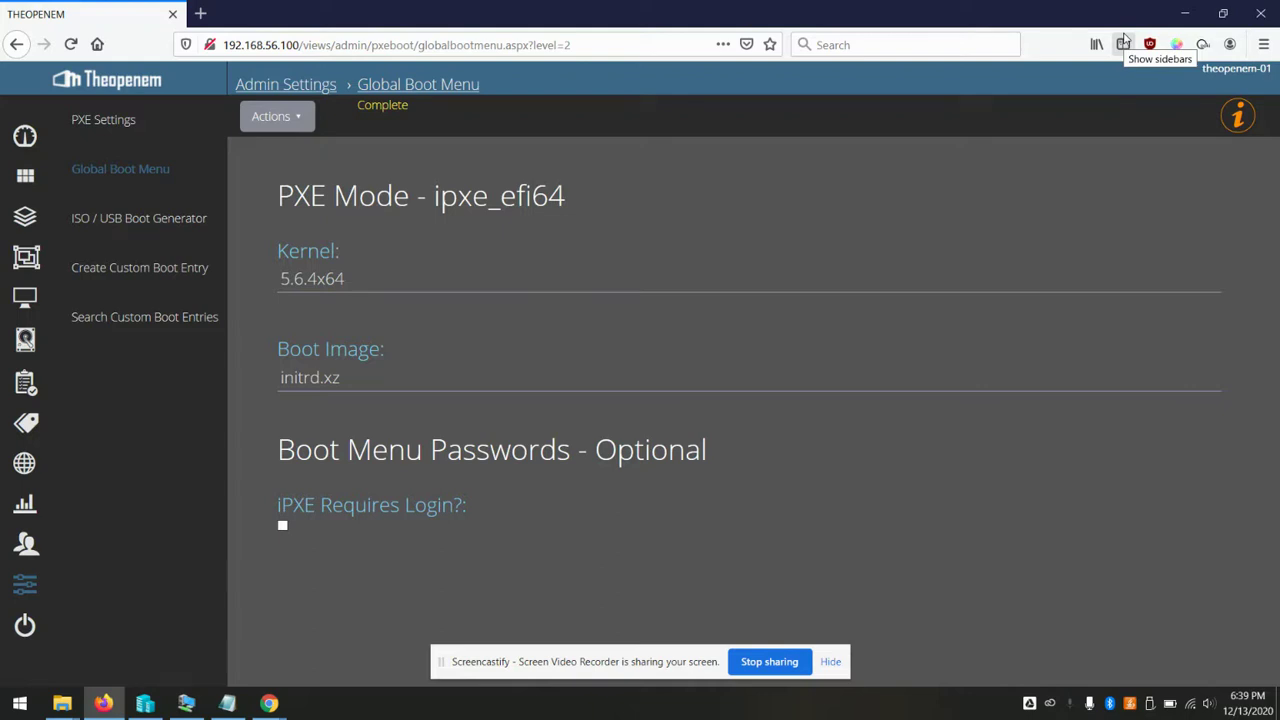
Minimize Firefox and open the desktop's Student Network > dhcpsrv folder.
{"action": "left_click", "coordinate": [1183, 8]}
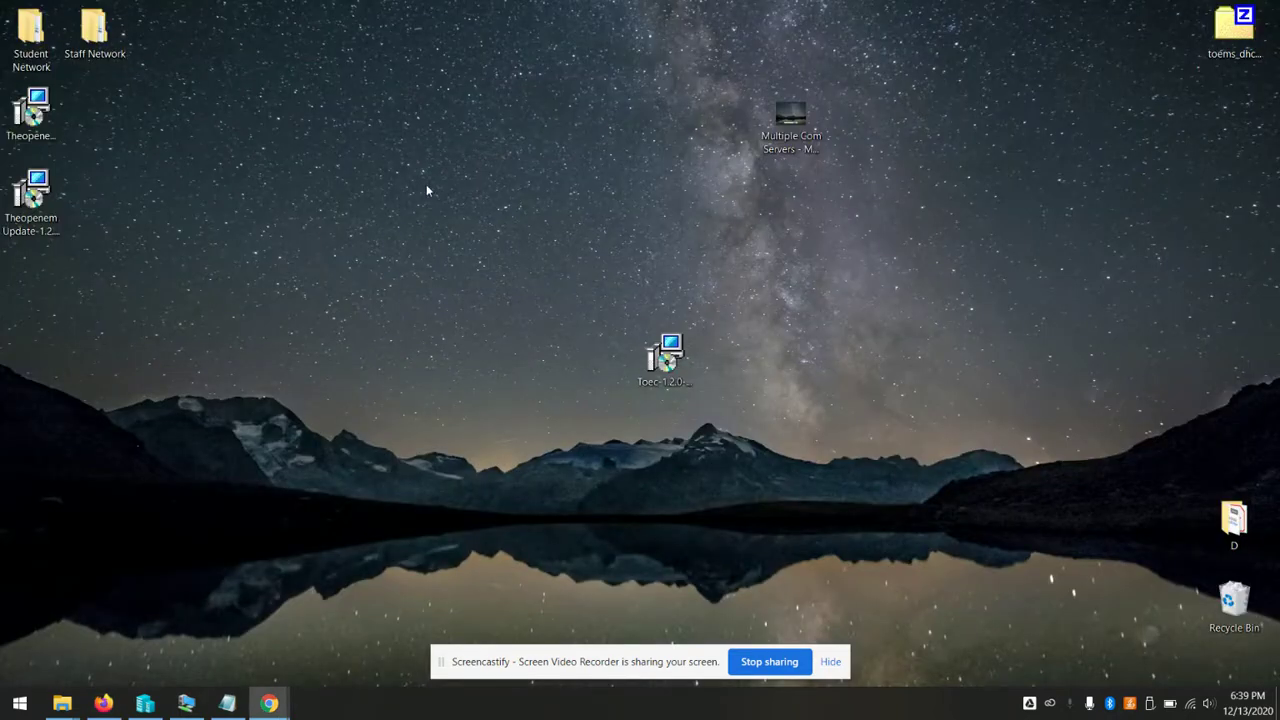
{"action": "double_click", "coordinate": [43, 56]}
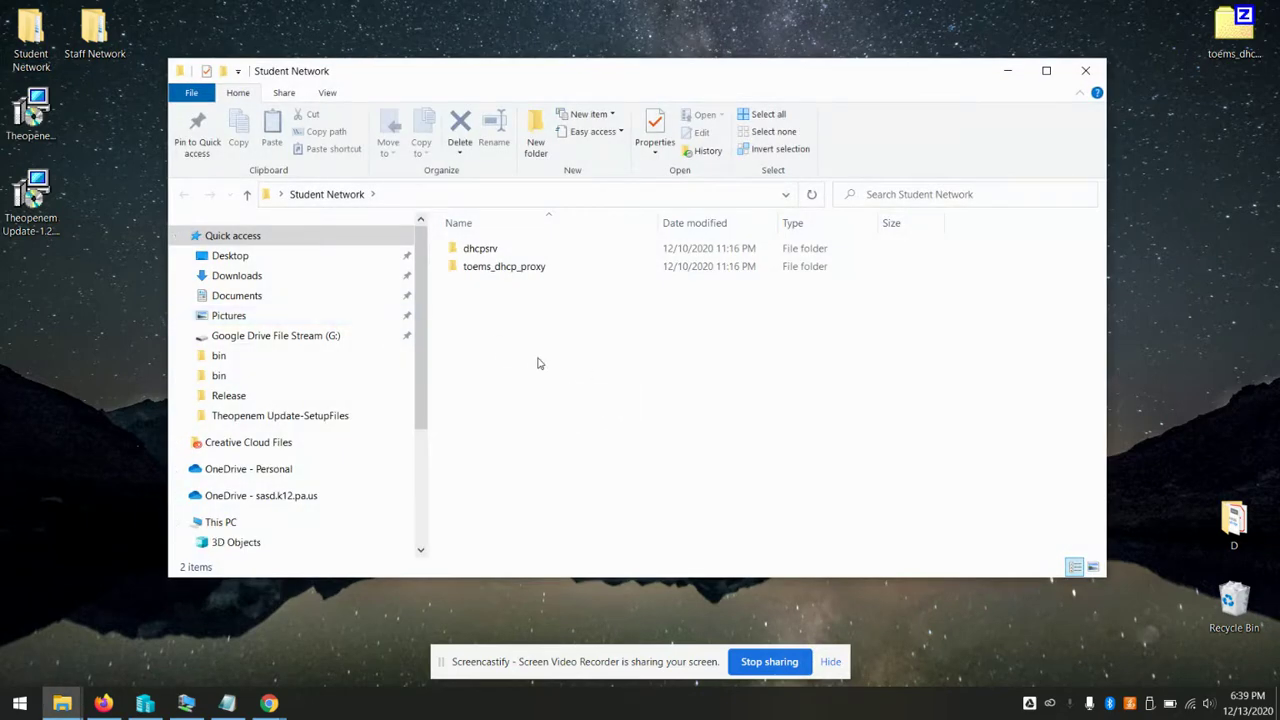
{"action": "double_click", "coordinate": [478, 250]}
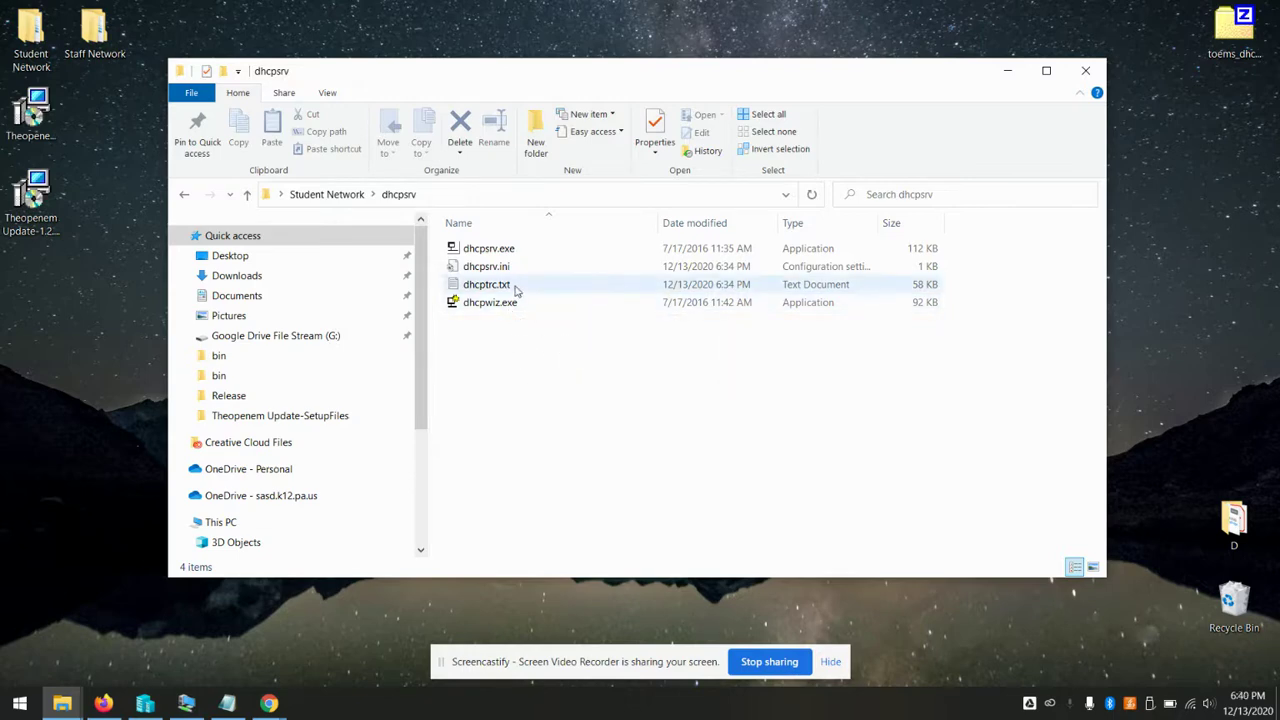
Open dhcpsrv.ini in Notepad and check BOOTFILE=pxeboot.0 and NEXTSERVER=192.168.56.100.
{"action": "double_click", "coordinate": [490, 268]}
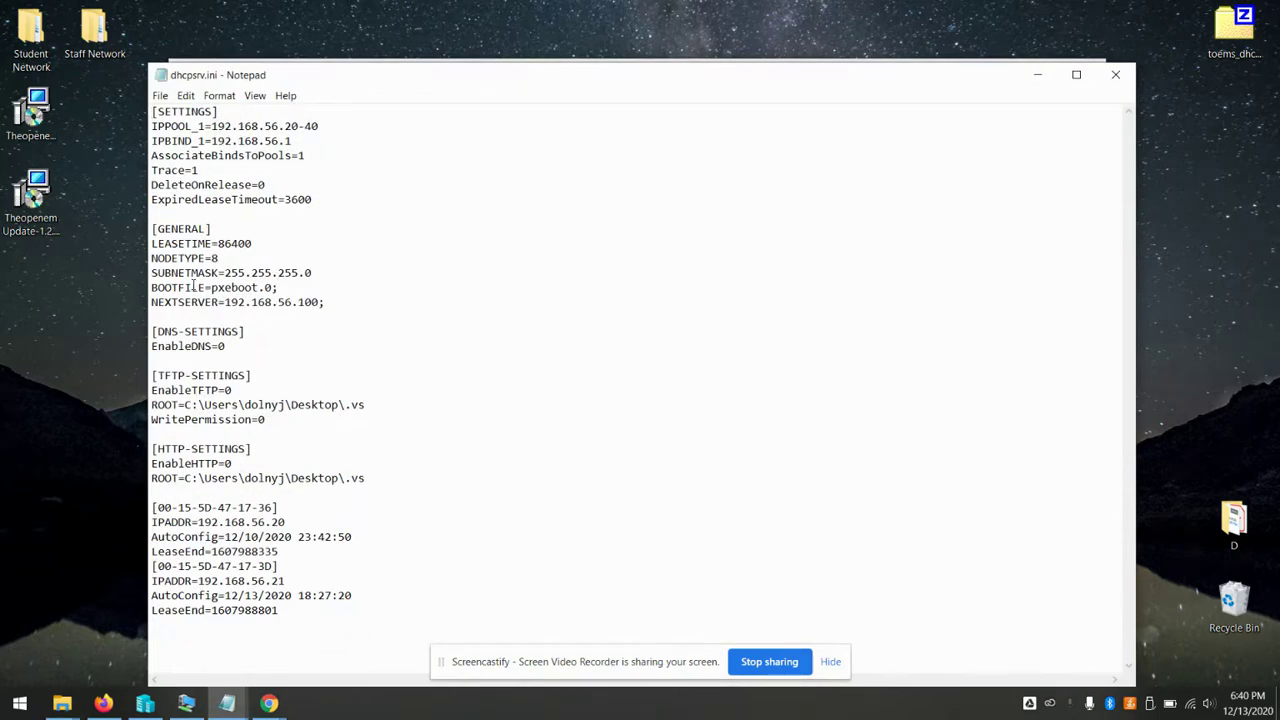
{"action": "left_click_drag", "start_coordinate": [152, 288], "coordinate": [373, 303]}
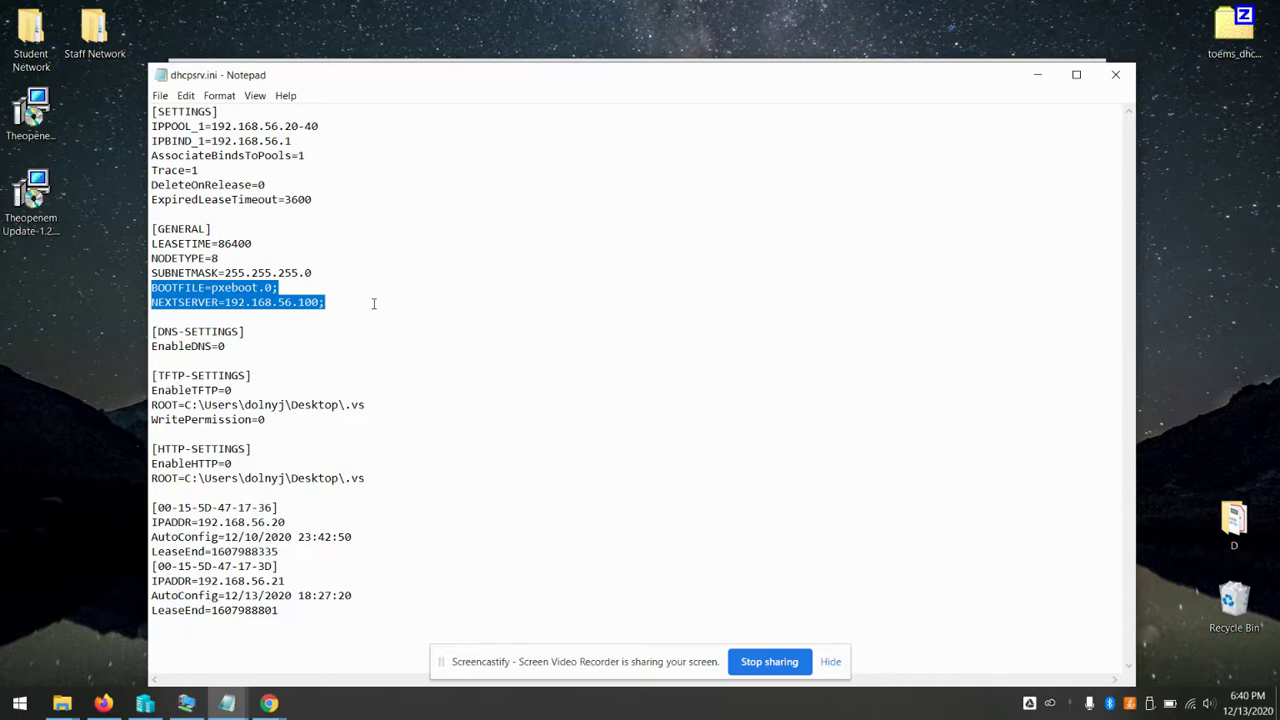
{"action": "left_click", "coordinate": [308, 288]}
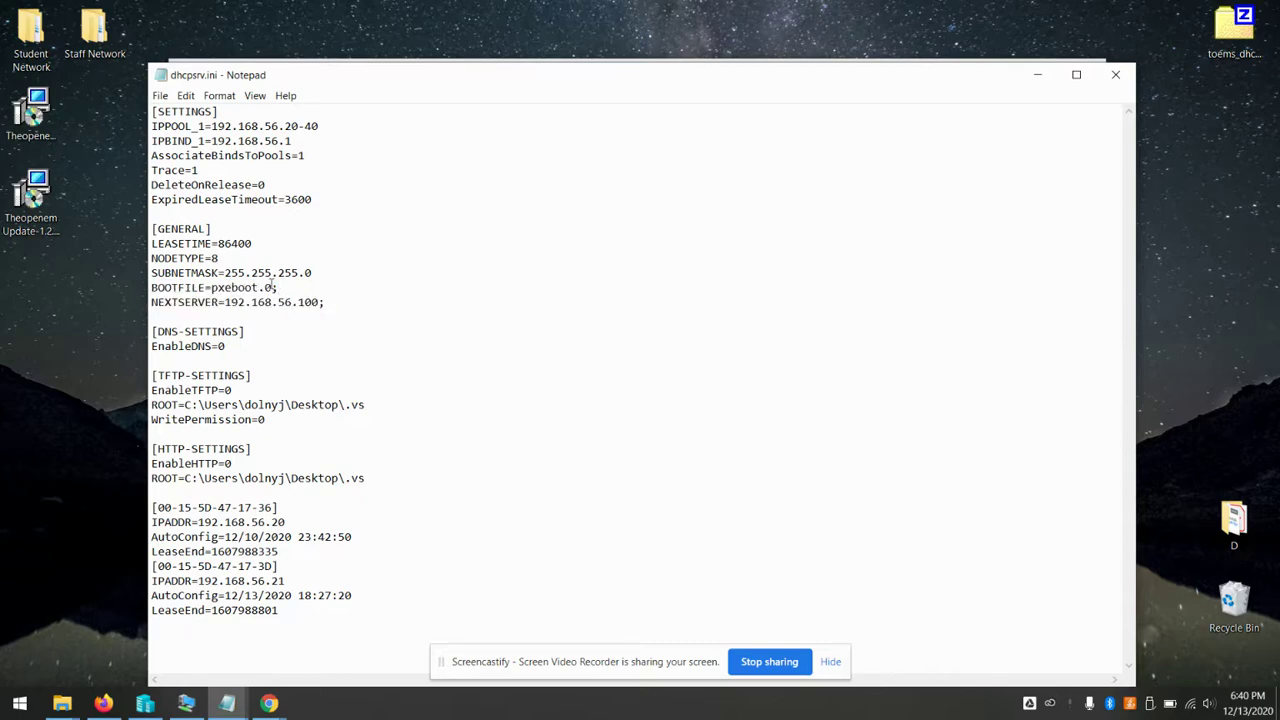
{"action": "left_click_drag", "start_coordinate": [272, 288], "coordinate": [211, 288]}
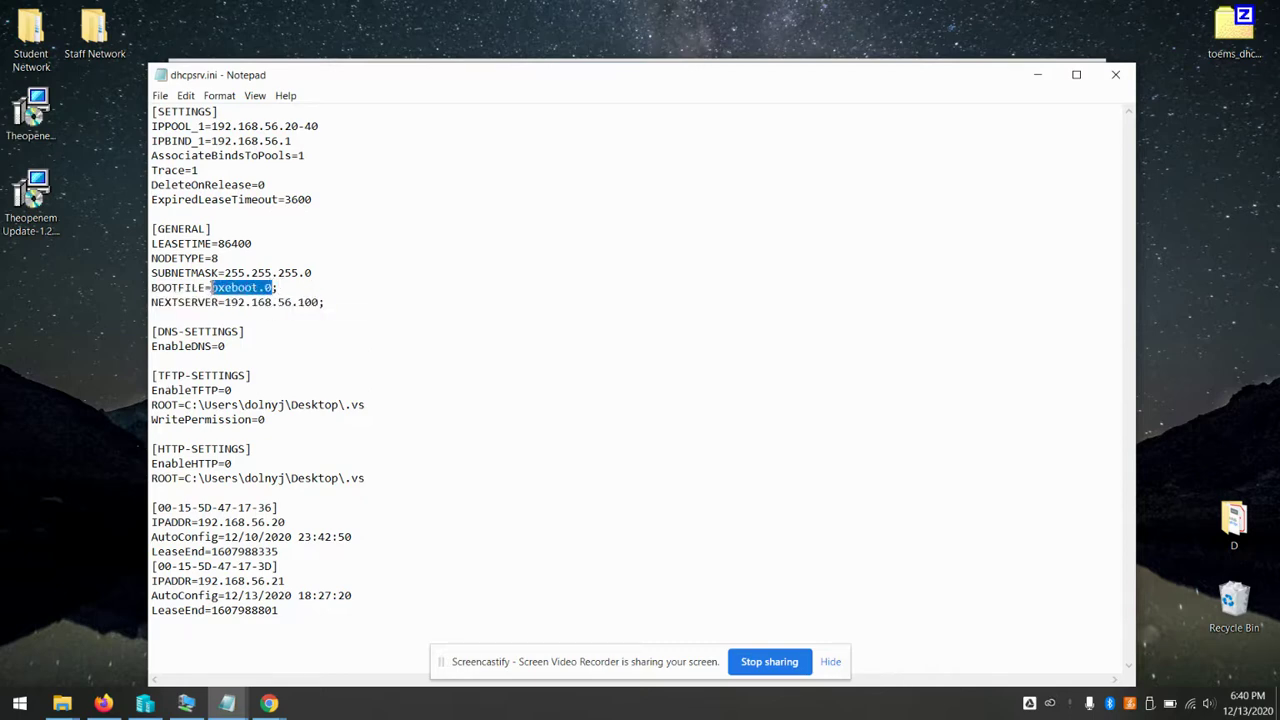
{"action": "left_click", "coordinate": [365, 294]}
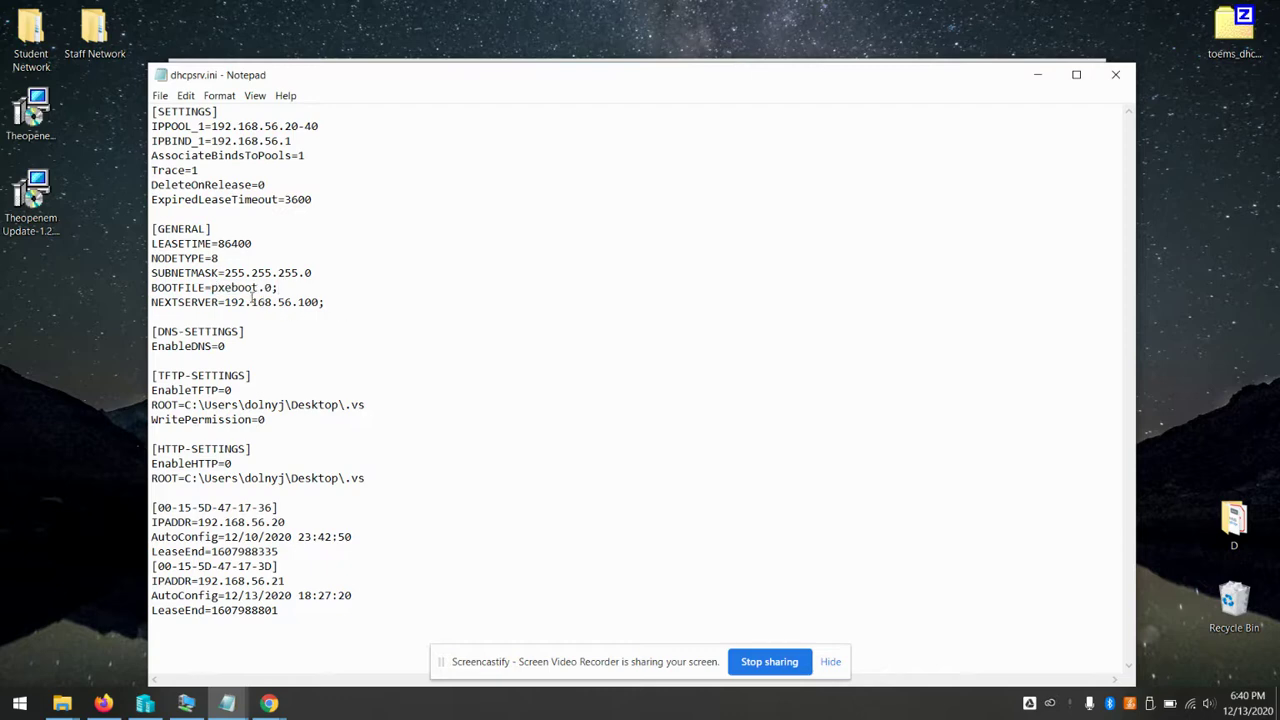
{"action": "left_click_drag", "start_coordinate": [325, 302], "coordinate": [225, 302]}
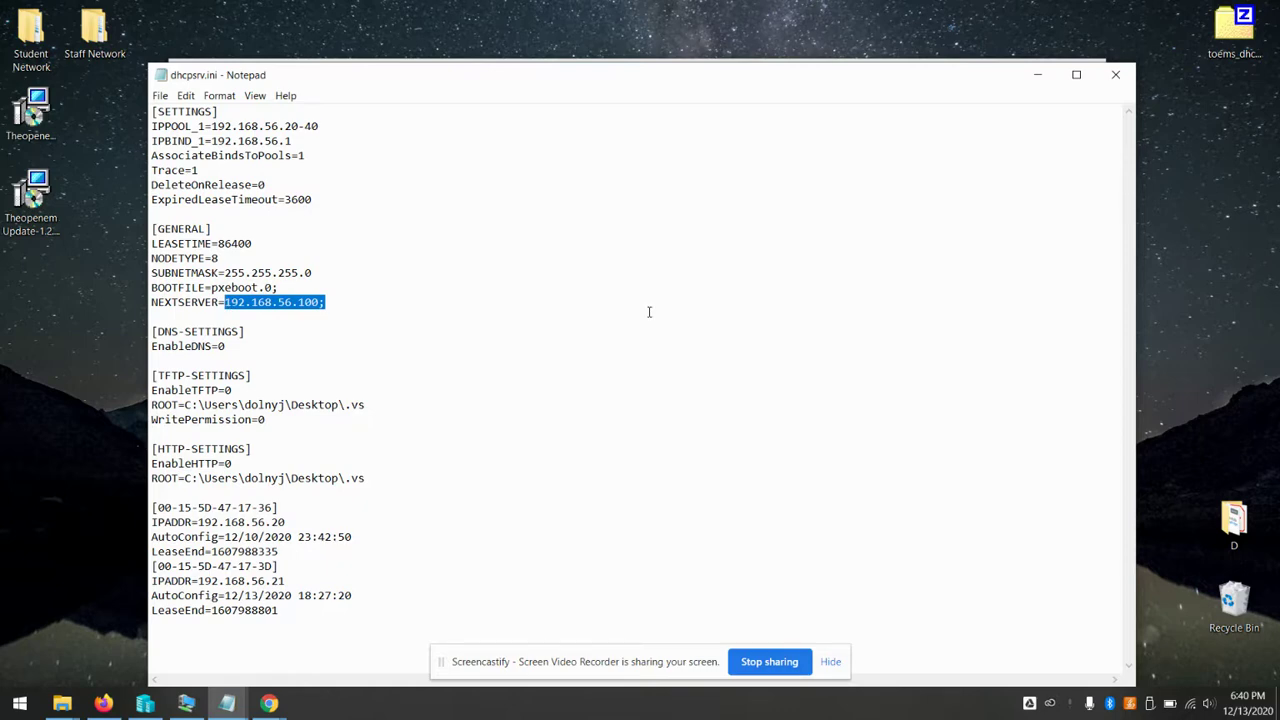
Close dhcpsrv.ini and launch dhcpsrv.exe, keeping it running as a tray app.
{"action": "left_click", "coordinate": [1118, 74]}
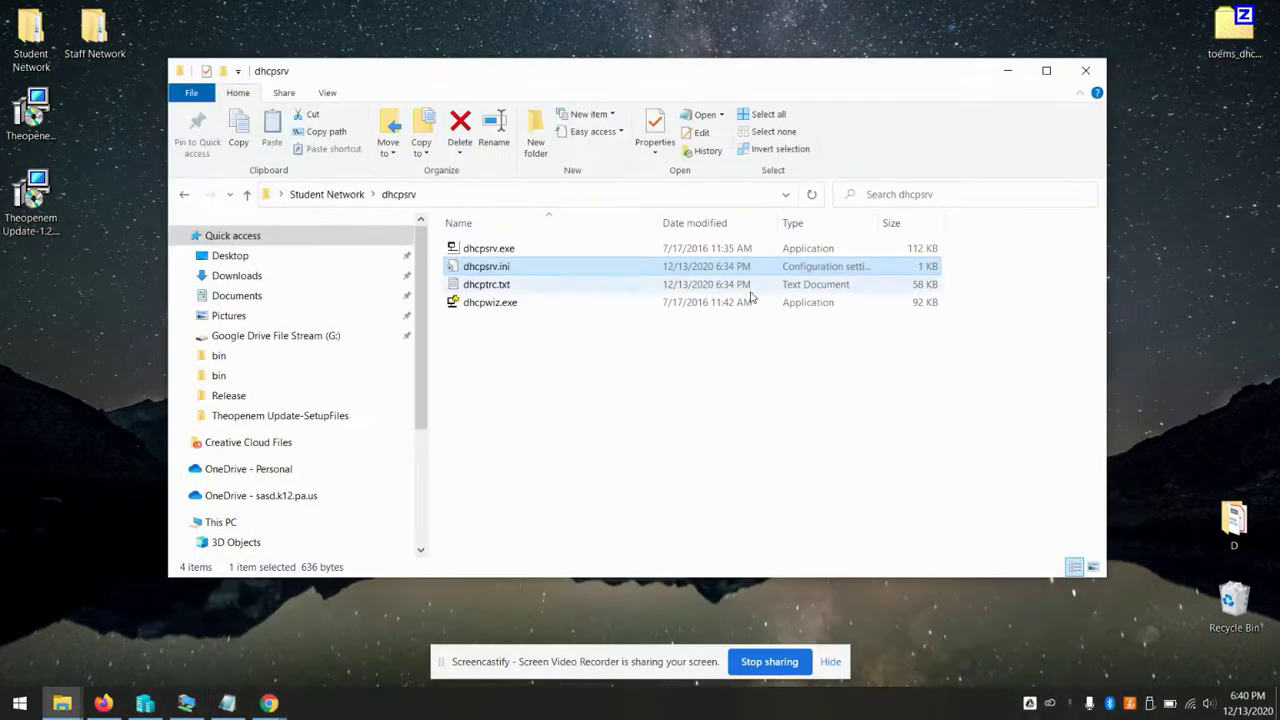
{"action": "double_click", "coordinate": [508, 252]}
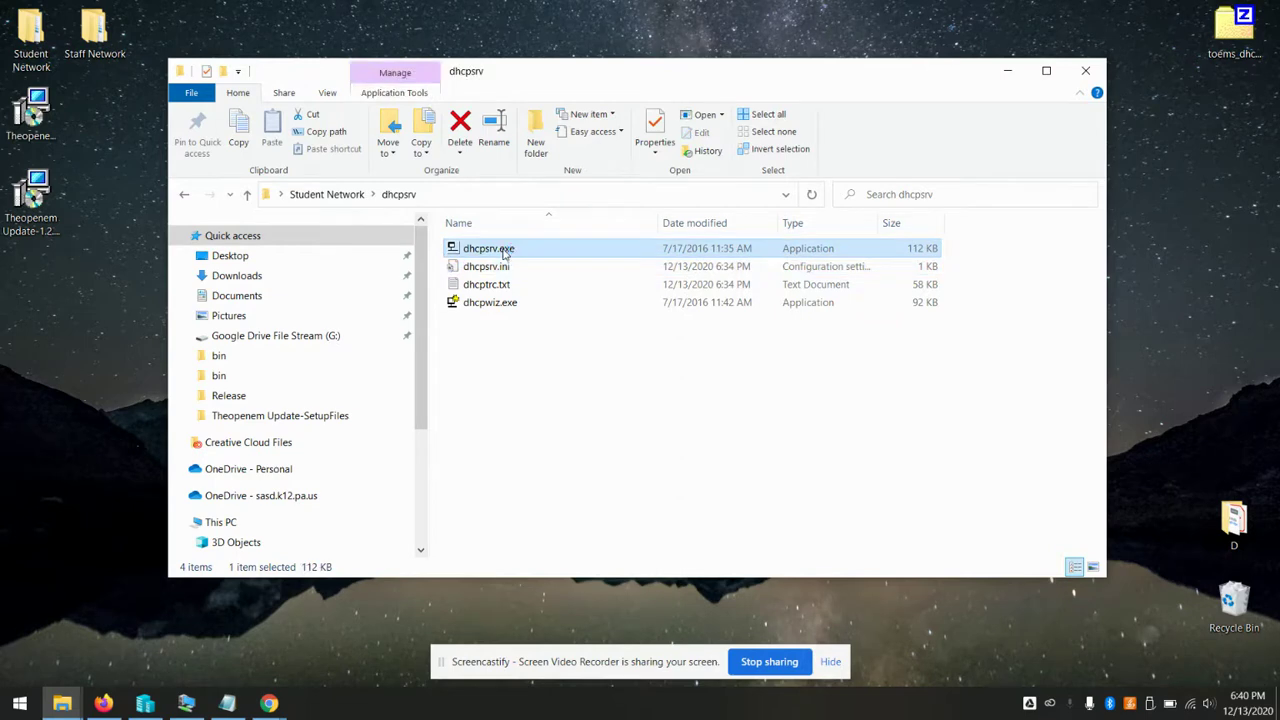
{"action": "left_click", "coordinate": [583, 500]}
Minimize the virtual machine window and bring Hyper-V Manager to the front.
{"action": "left_click", "coordinate": [186, 703]}
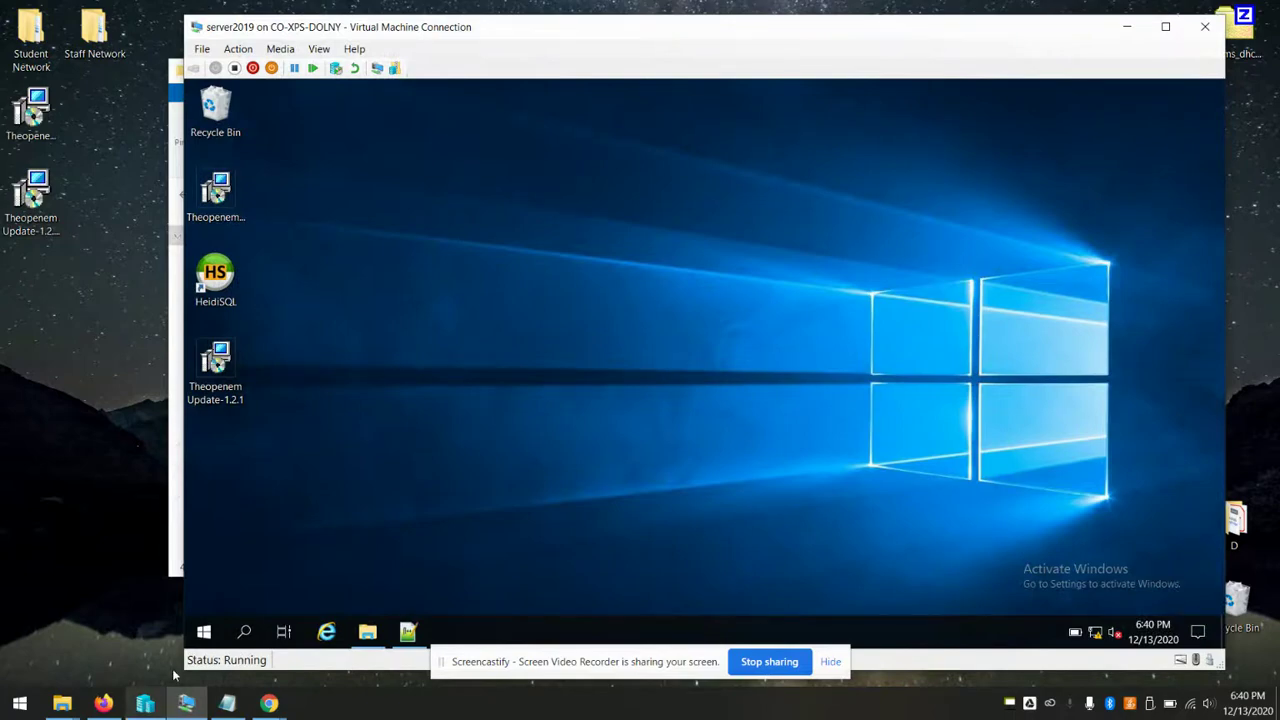
{"action": "left_click", "coordinate": [1127, 26]}
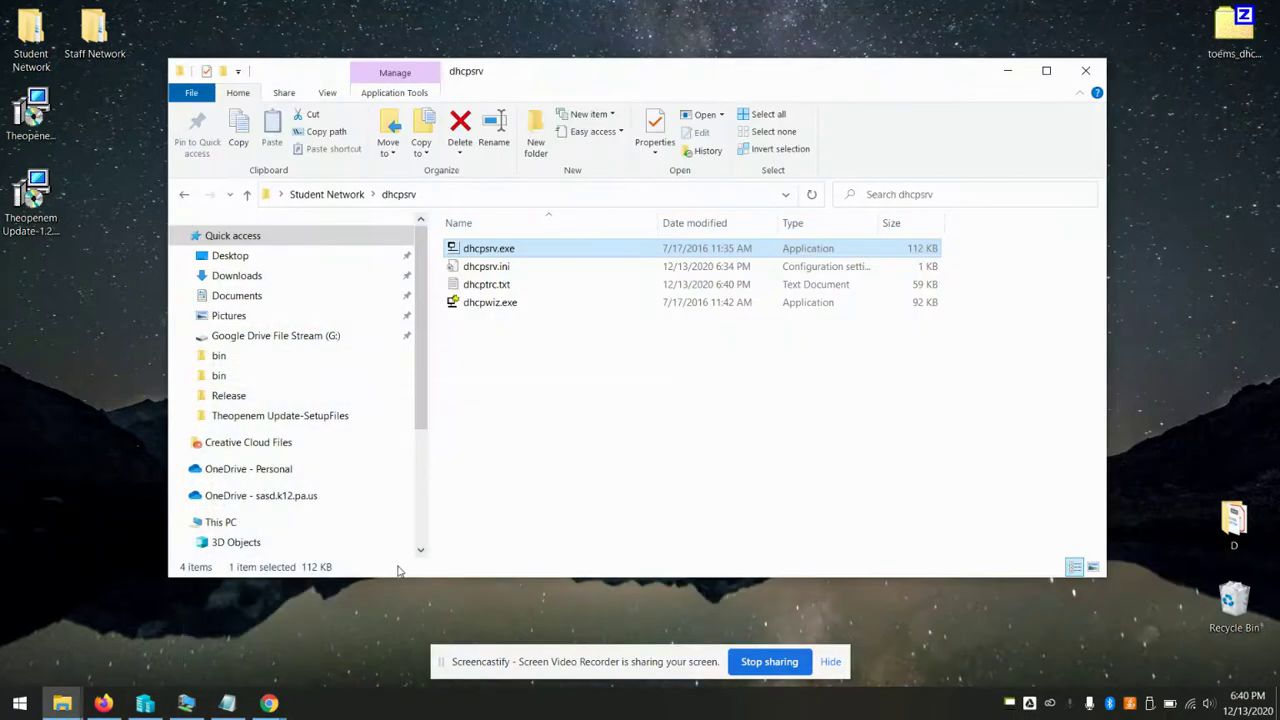
{"action": "left_click", "coordinate": [145, 703]}
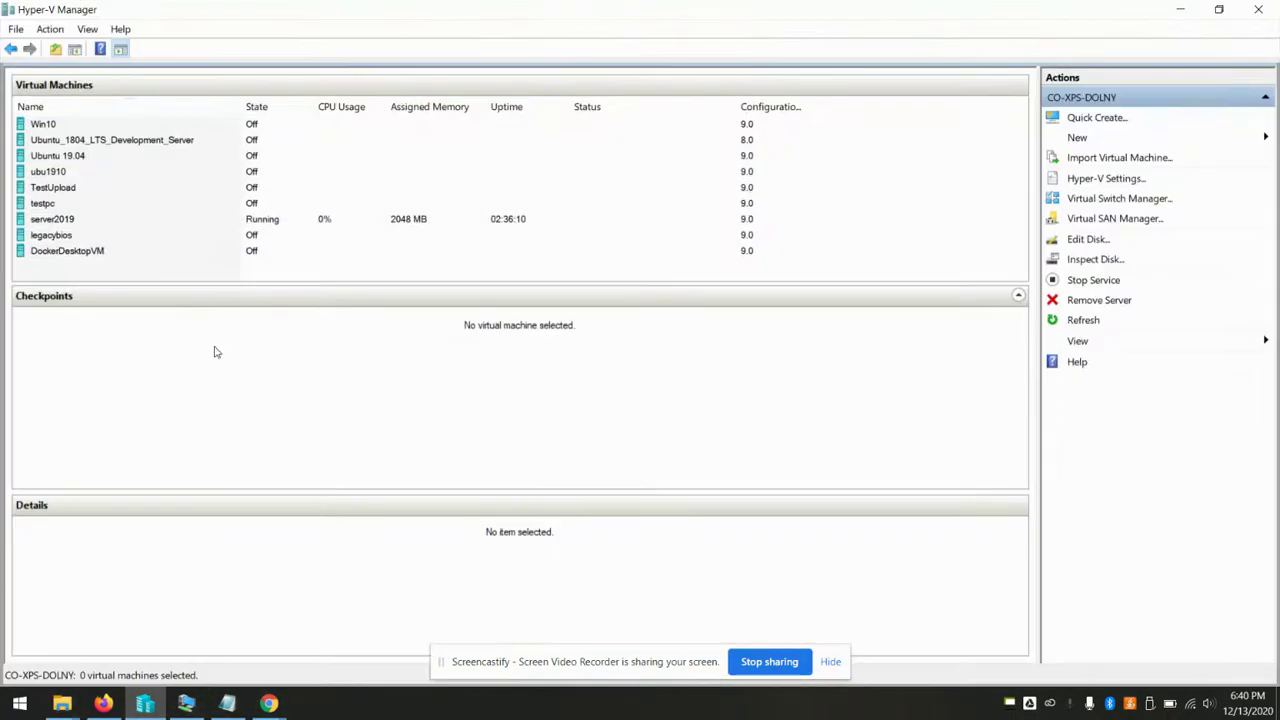
Confirm the testpc settings, then start the testpc VM and connect to its console.
{"action": "right_click", "coordinate": [44, 204]}
{"action": "left_click", "coordinate": [79, 237]}
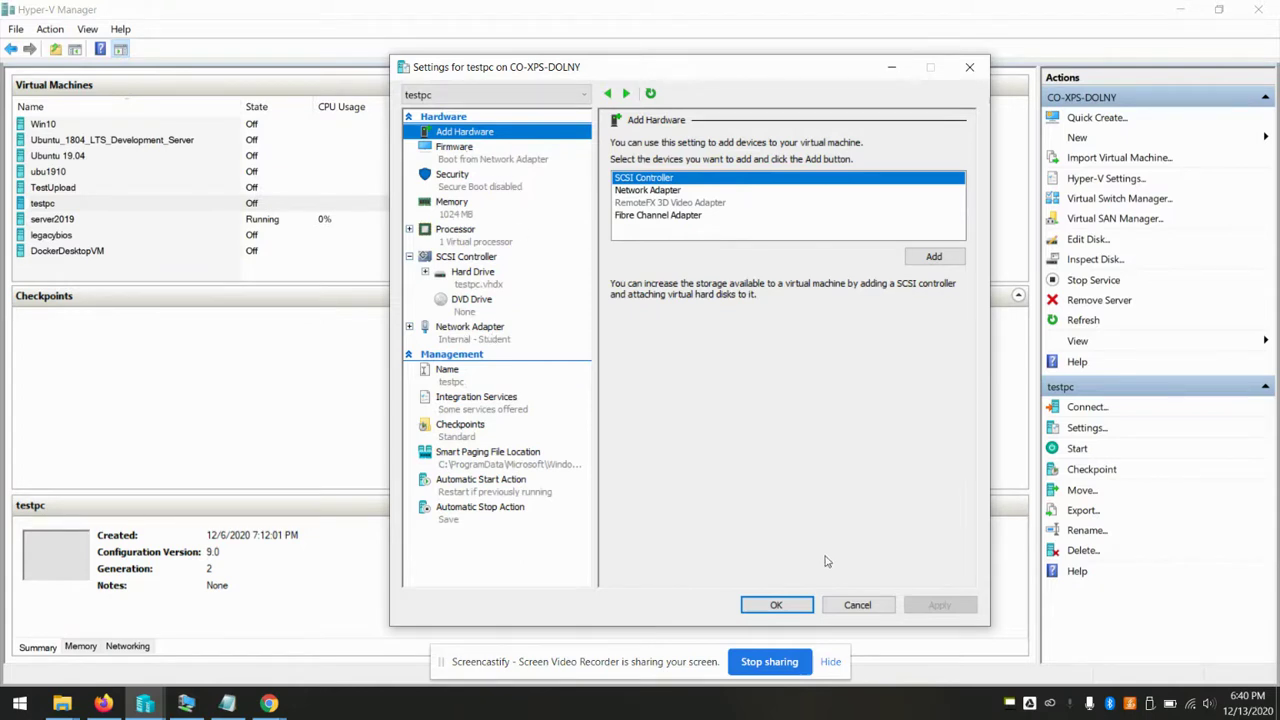
{"action": "left_click", "coordinate": [778, 604]}
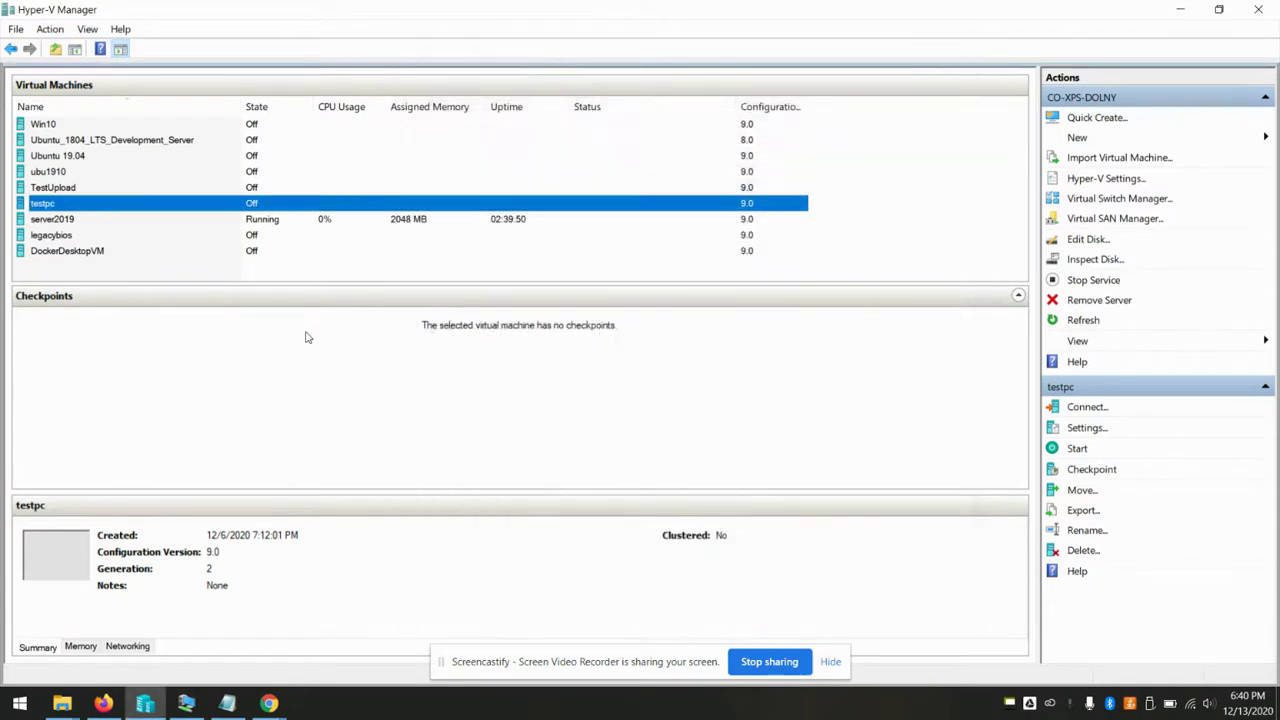
{"action": "right_click", "coordinate": [85, 202]}
{"action": "left_click", "coordinate": [130, 261]}
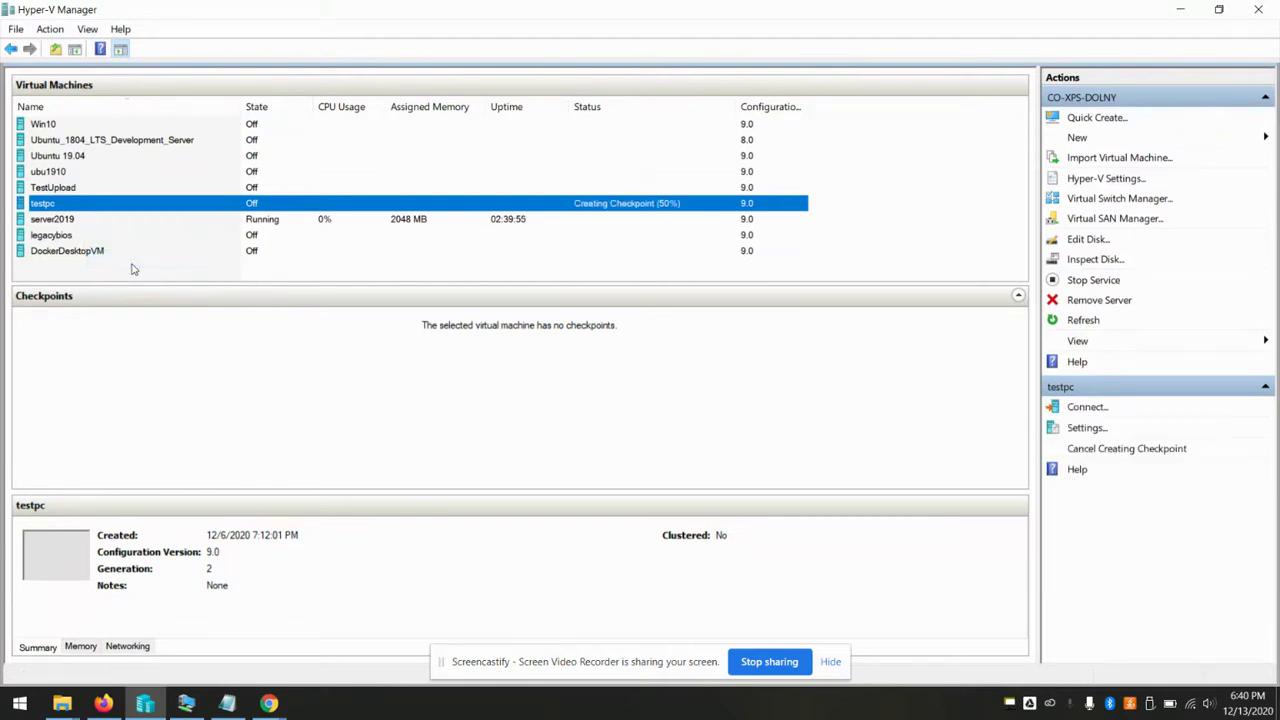
{"action": "right_click", "coordinate": [114, 205]}
{"action": "left_click", "coordinate": [132, 212]}
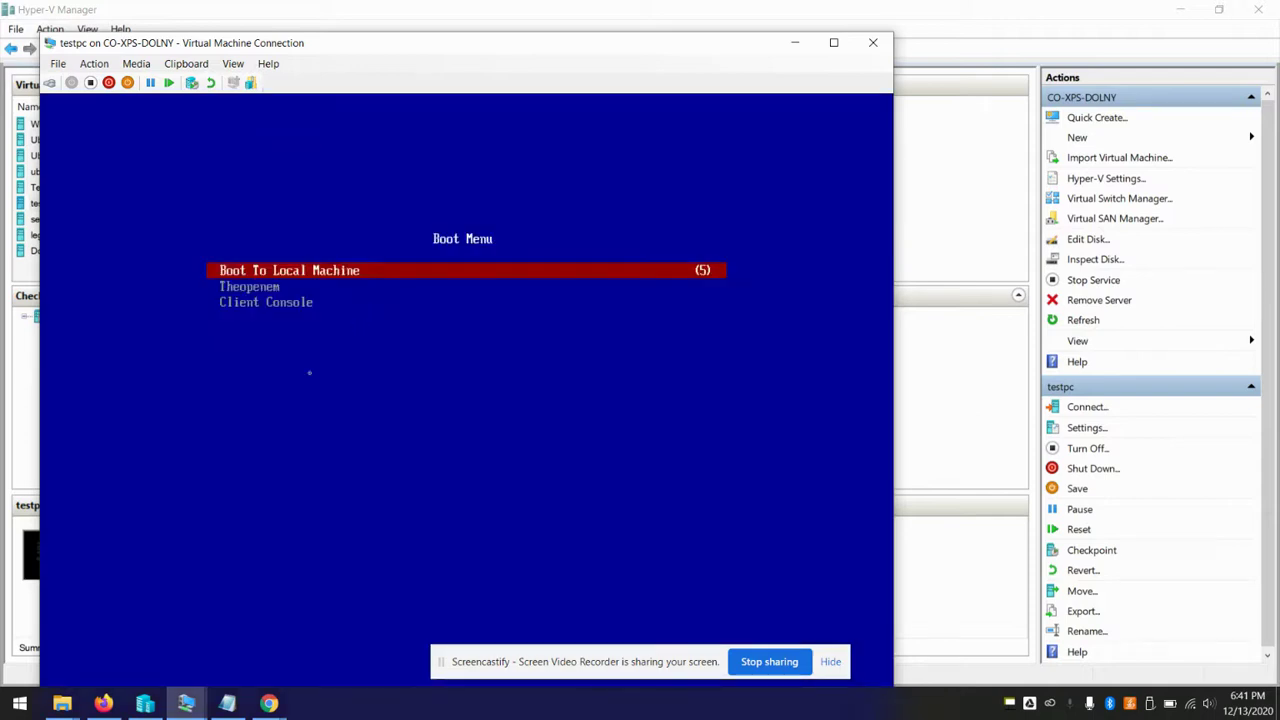
Move the testpc boot menu selection to Theopenem, then turn testpc off.
{"action": "key", "text": "Down"}
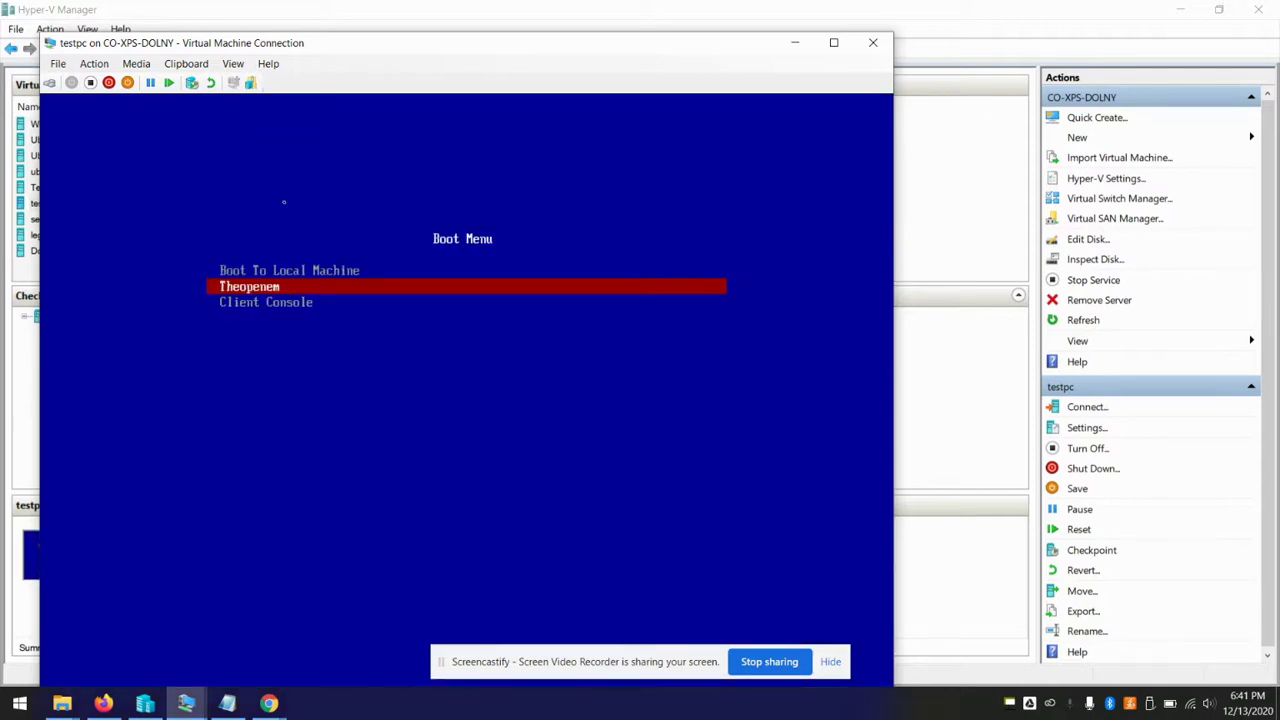
{"action": "left_click", "coordinate": [90, 82]}
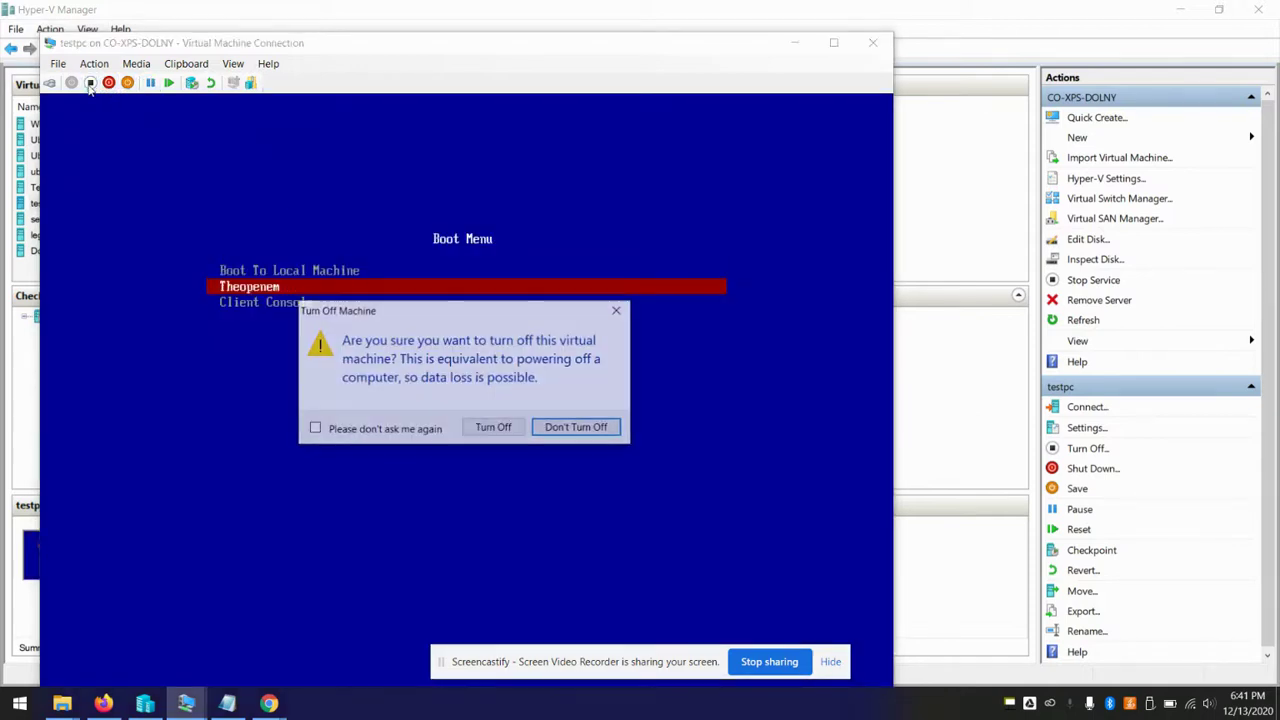
{"action": "left_click", "coordinate": [494, 428]}
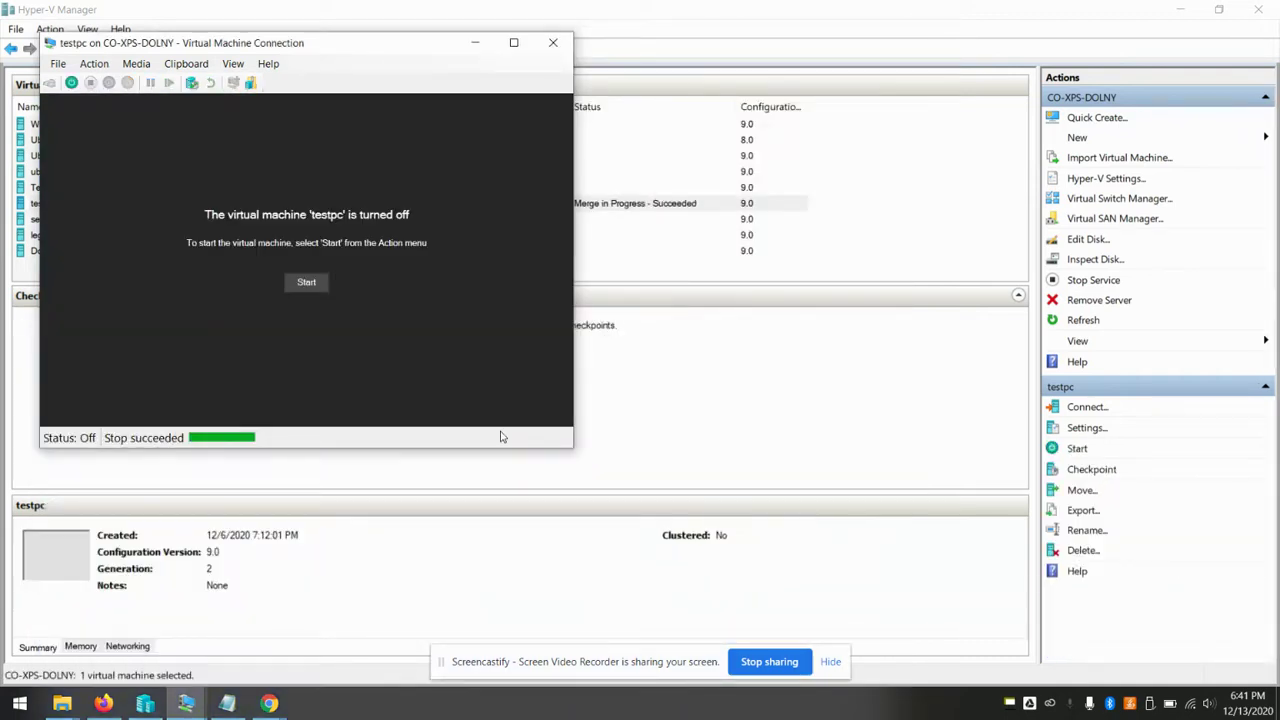
Connect to the legacybios virtual machine's console from Hyper-V Manager.
{"action": "left_click", "coordinate": [688, 14]}
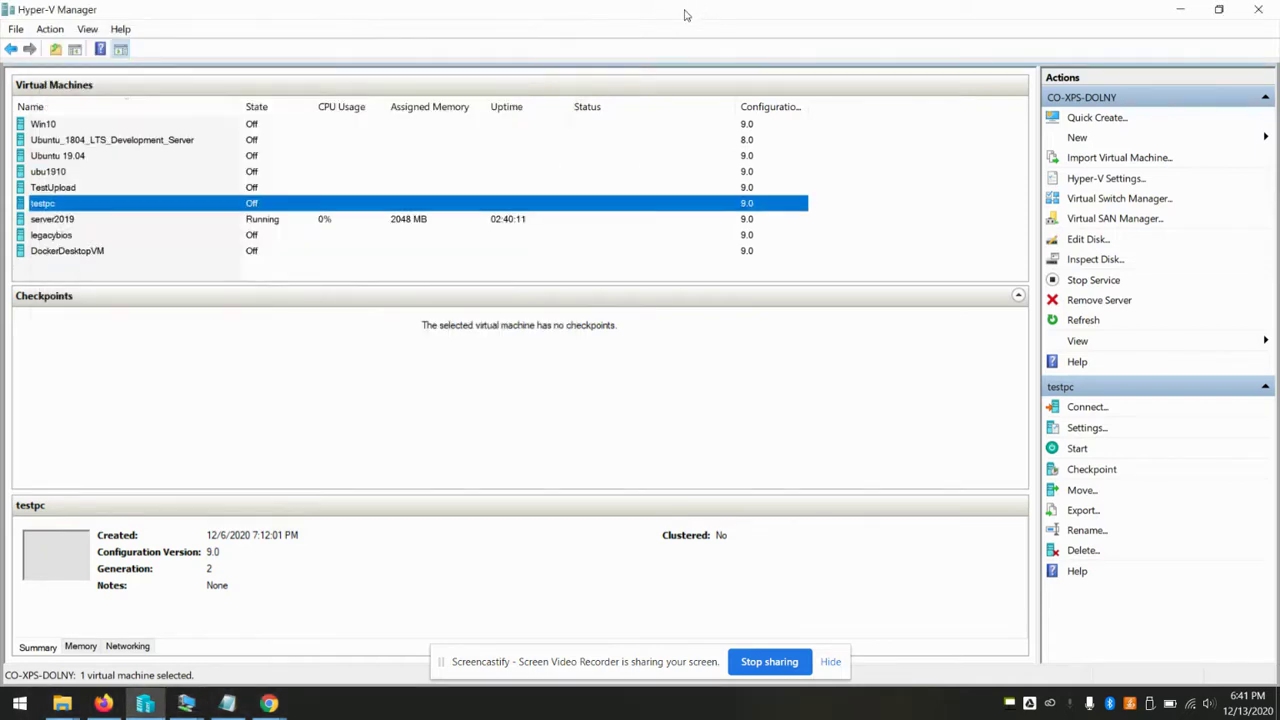
{"action": "right_click", "coordinate": [55, 240]}
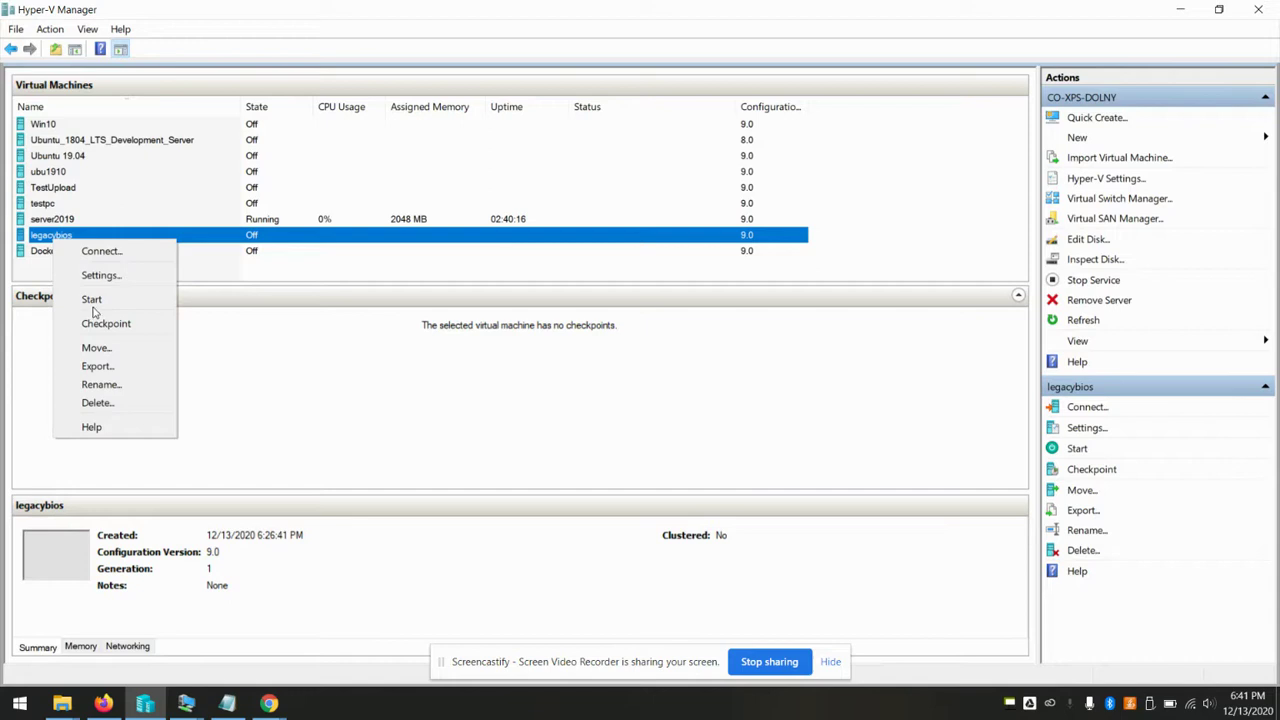
{"action": "left_click", "coordinate": [112, 252]}
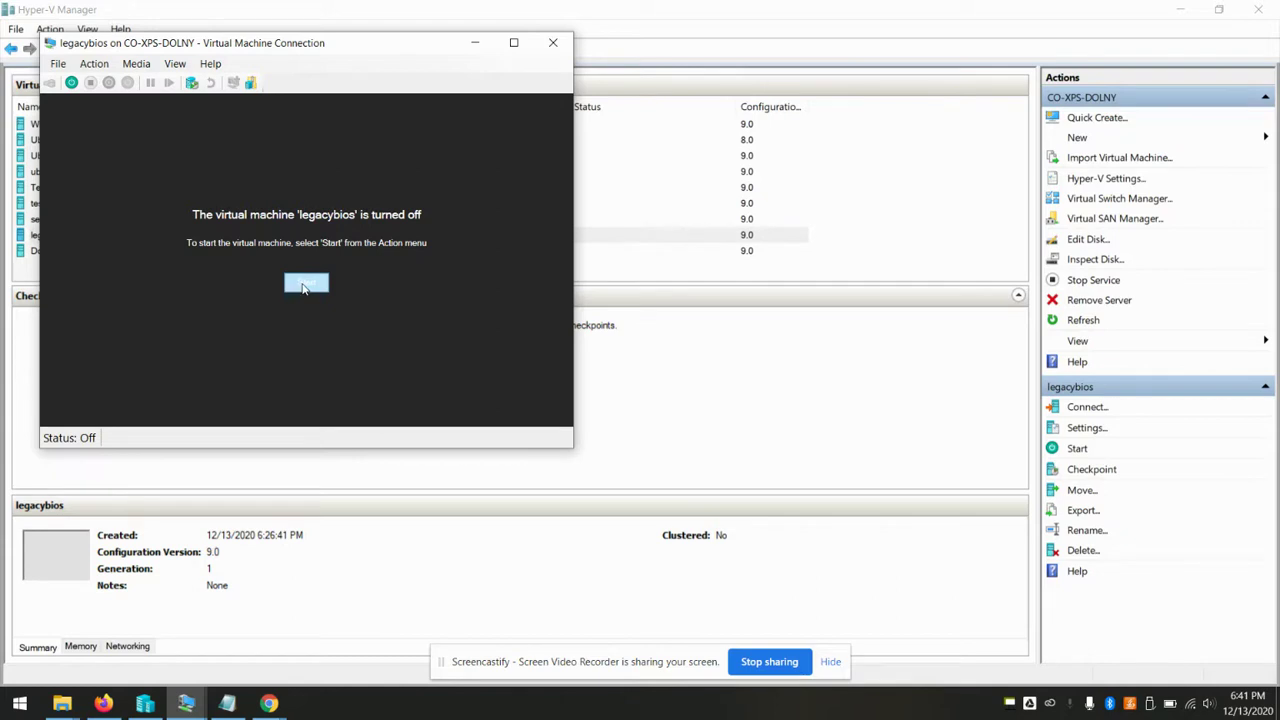
Start legacybios, then turn it off after its PXE-E79 boot failure.
{"action": "left_click", "coordinate": [305, 285]}
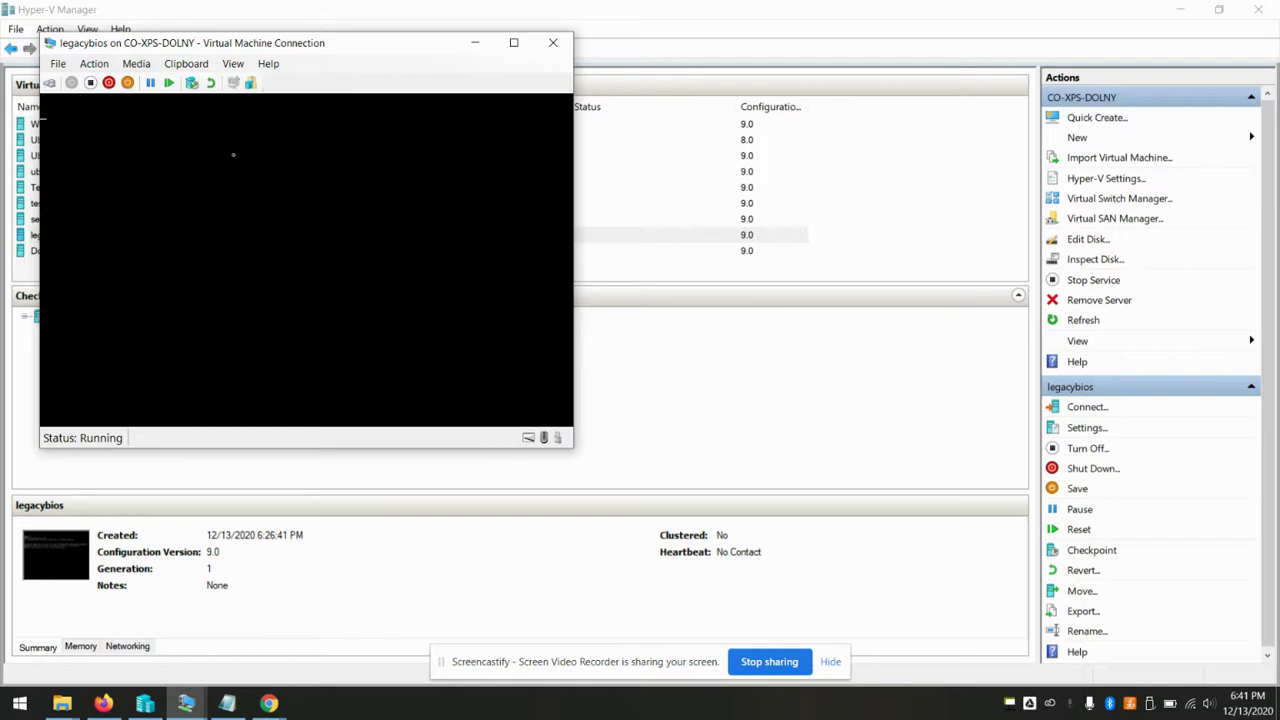
{"action": "left_click", "coordinate": [90, 82]}
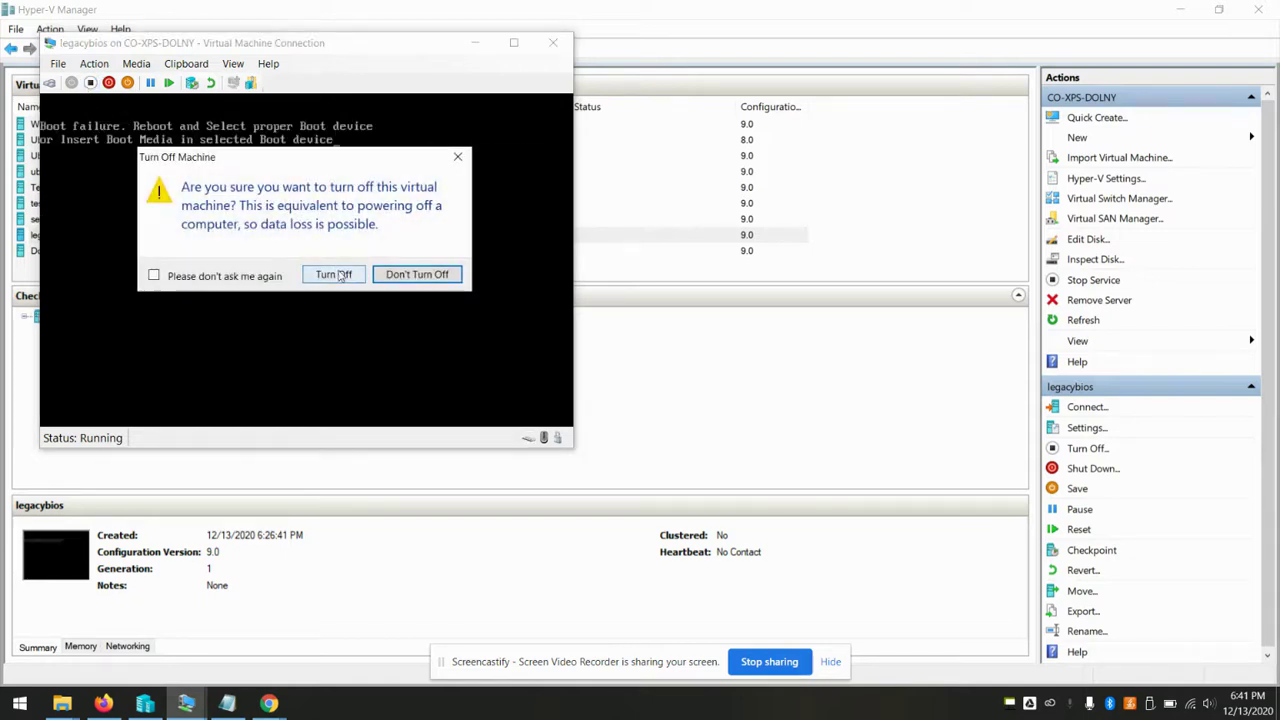
{"action": "left_click", "coordinate": [336, 274]}
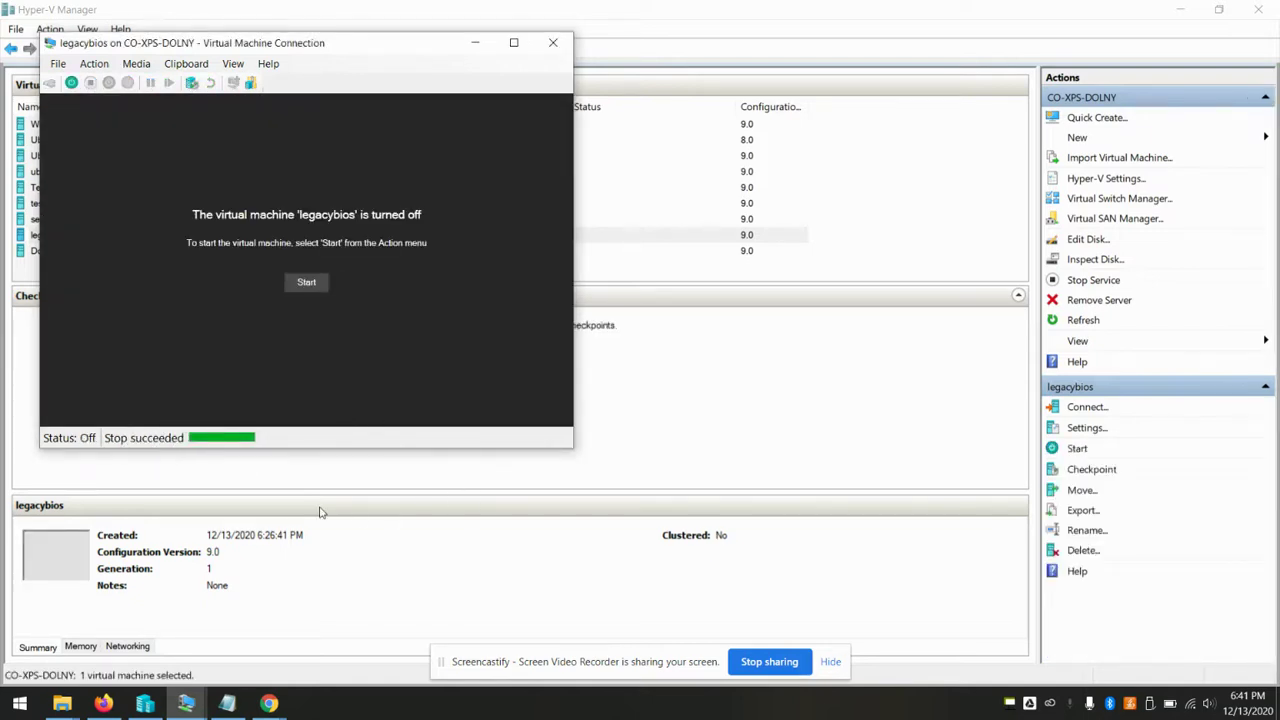
{"action": "left_click", "coordinate": [103, 703]}
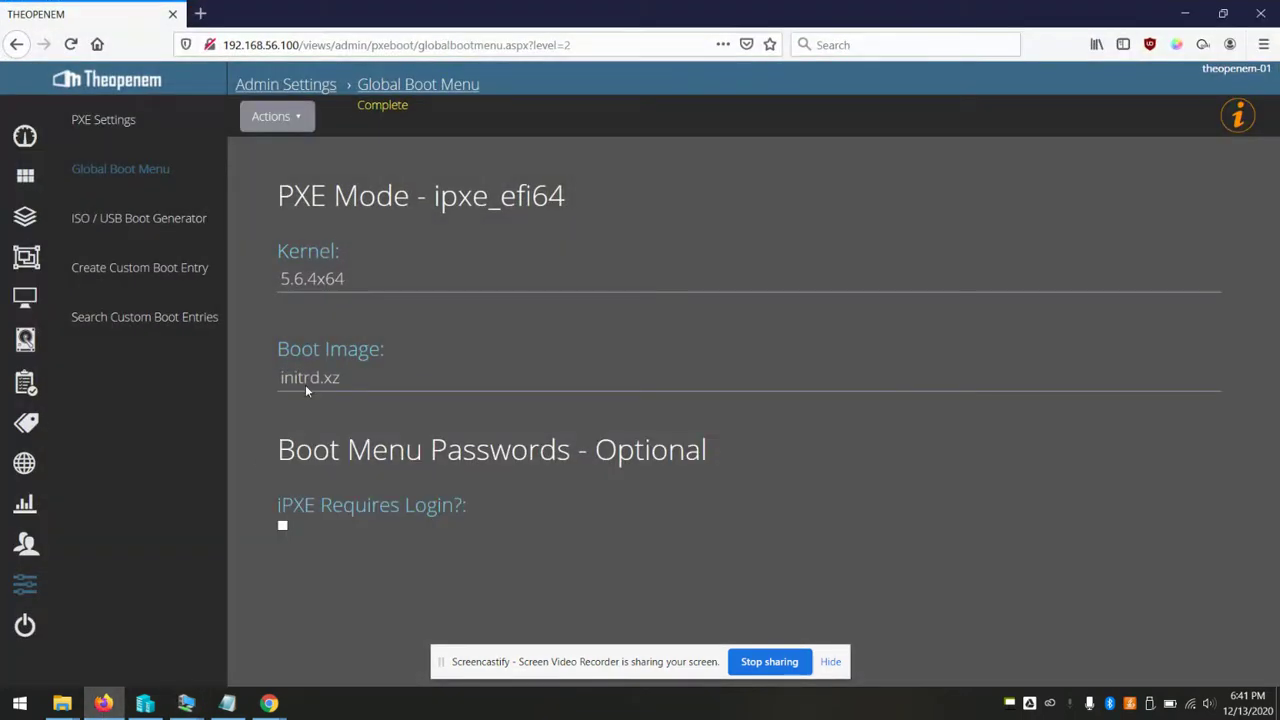
Switch the PXE Bootloader to pxelinux and save the PXE settings.
{"action": "left_click", "coordinate": [116, 125]}
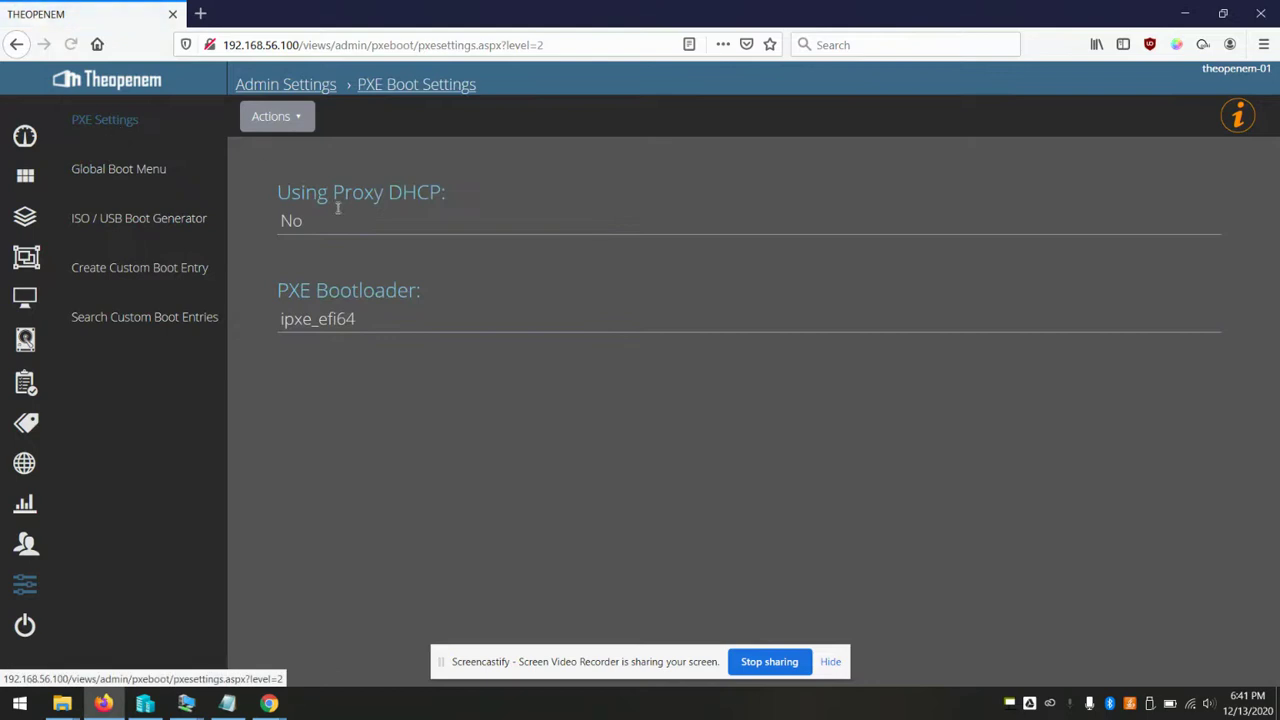
{"action": "left_click", "coordinate": [329, 318]}
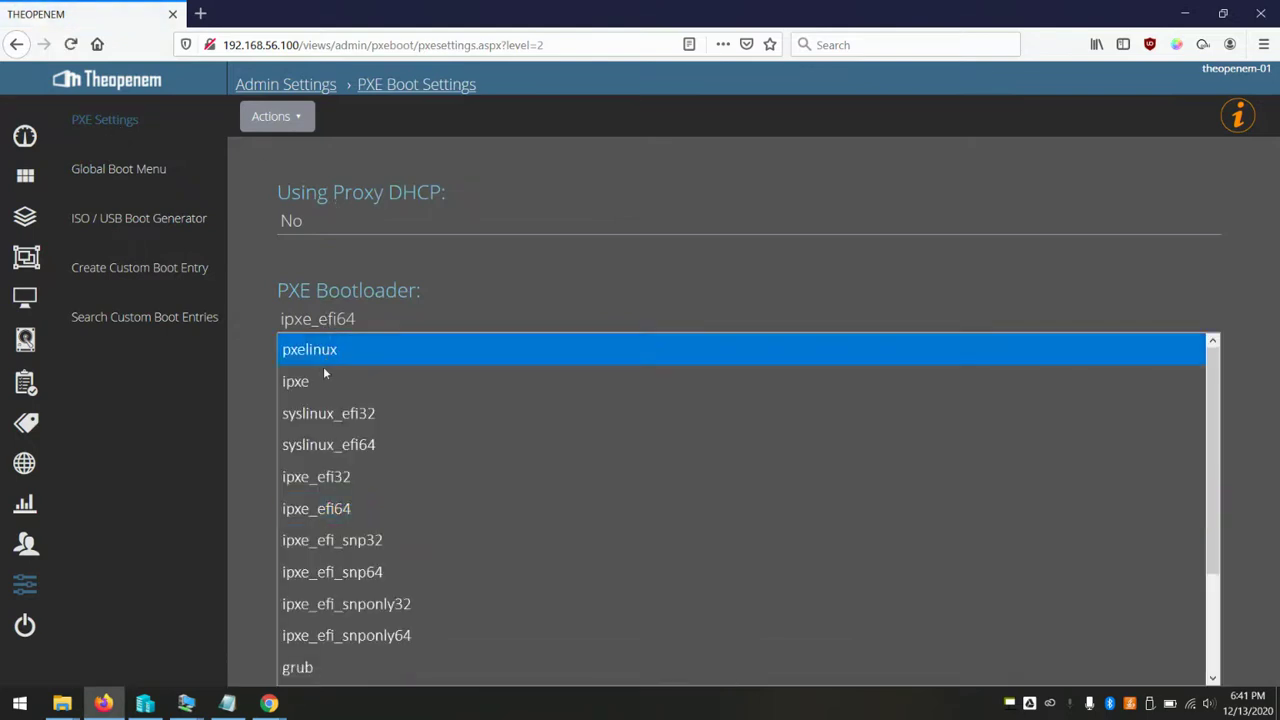
{"action": "left_click", "coordinate": [327, 352]}
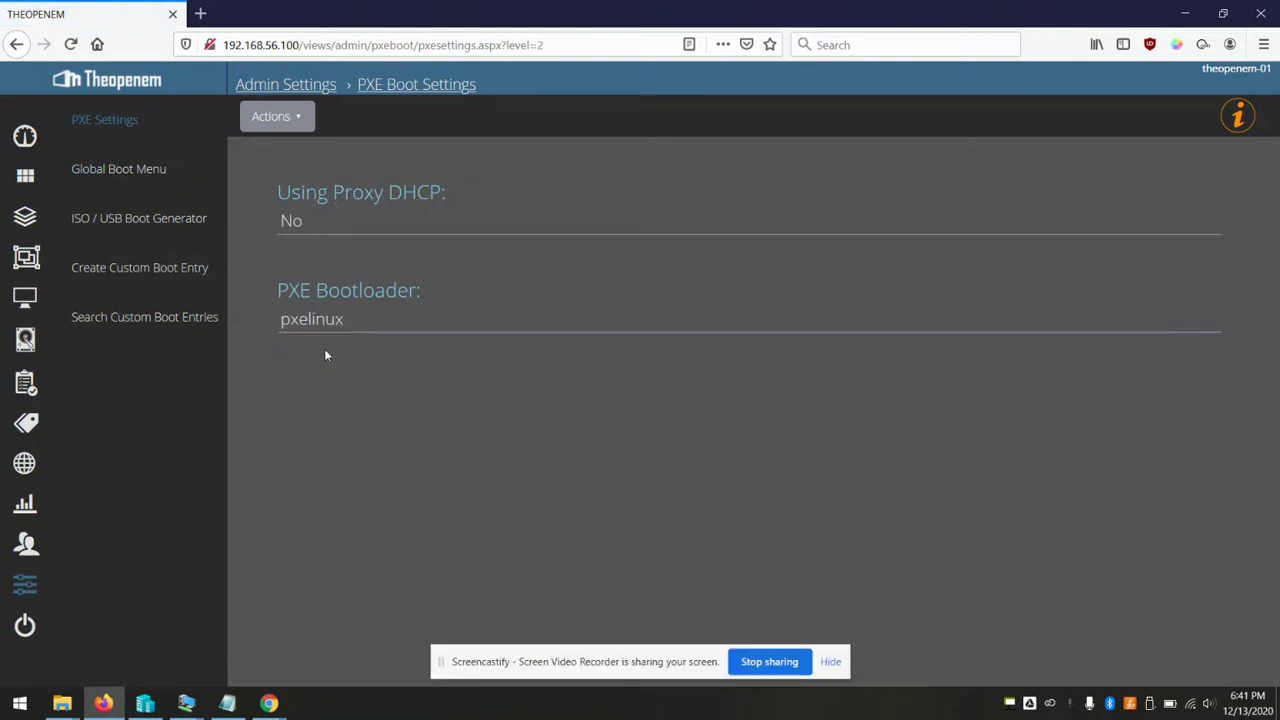
{"action": "left_click", "coordinate": [285, 117]}
{"action": "left_click", "coordinate": [288, 155]}
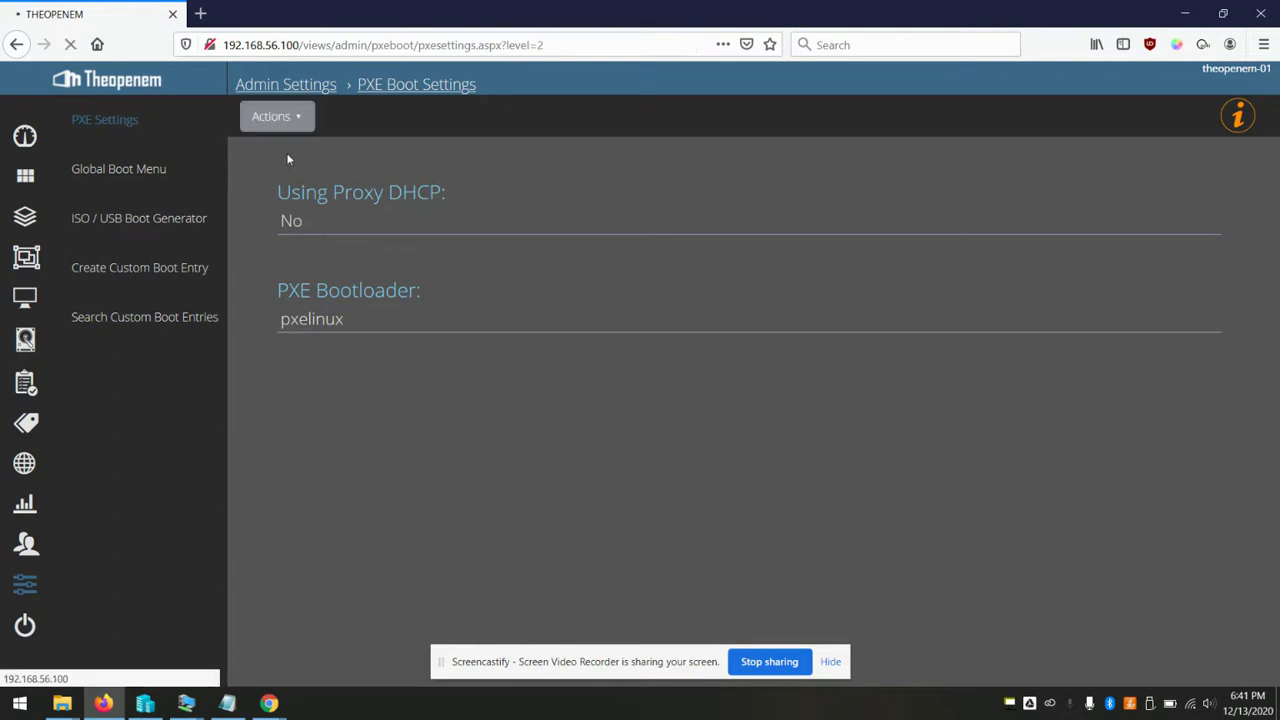
Regenerate the boot files on the Global Boot Menu page for pxelinux.
{"action": "left_click", "coordinate": [579, 140]}
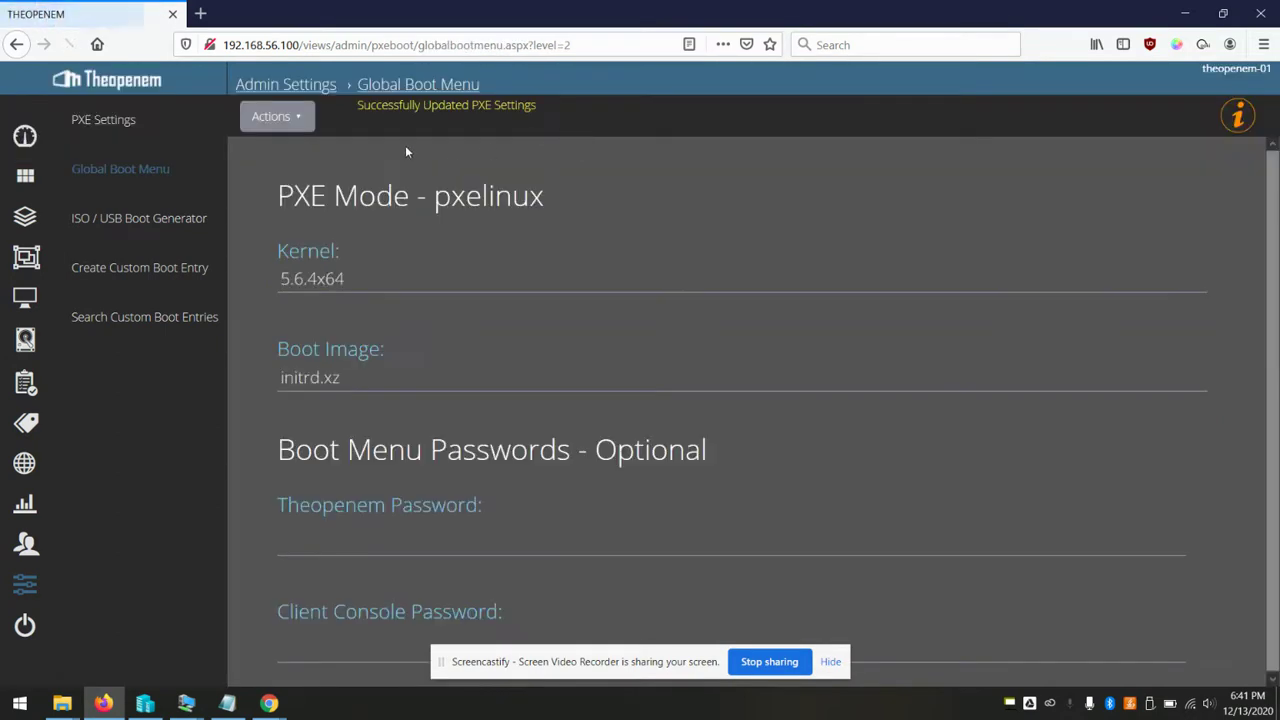
{"action": "left_click", "coordinate": [287, 116]}
{"action": "left_click", "coordinate": [282, 152]}
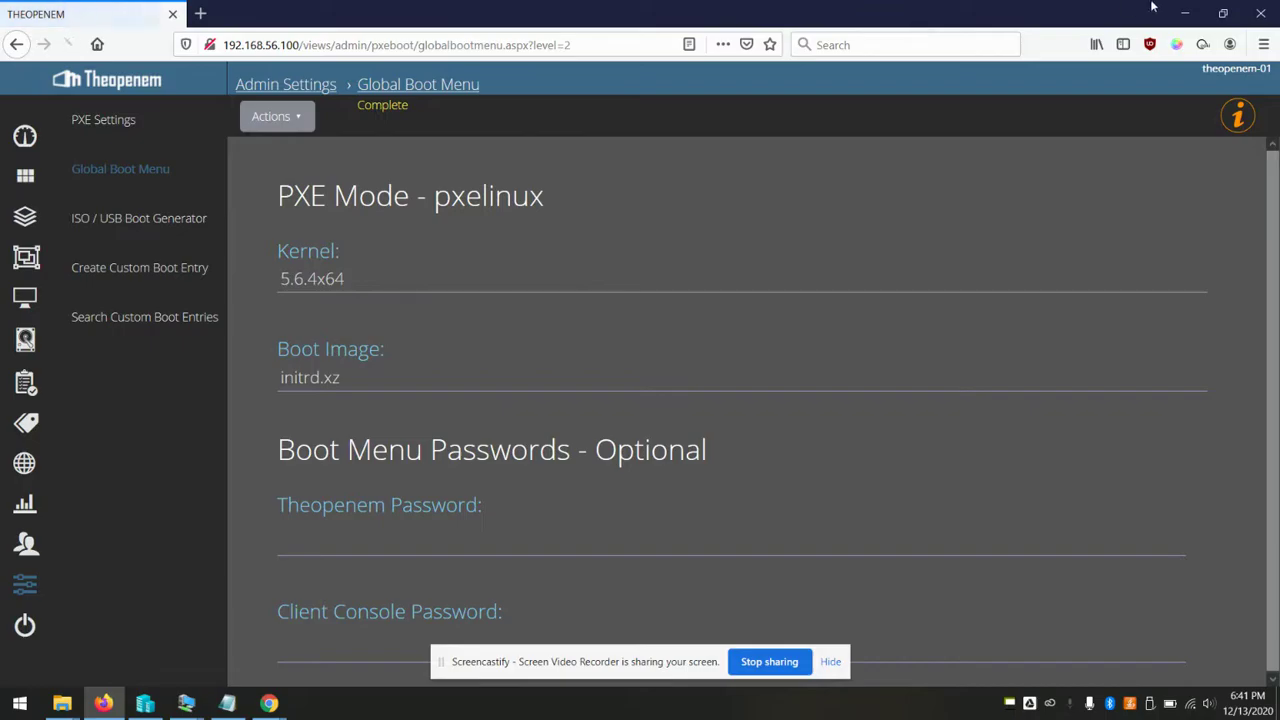
{"action": "left_click", "coordinate": [1184, 13]}
Boot legacybios to the Theopenem boot menu entry, turn it off, and minimize the Hyper-V windows.
{"action": "left_click", "coordinate": [320, 290]}
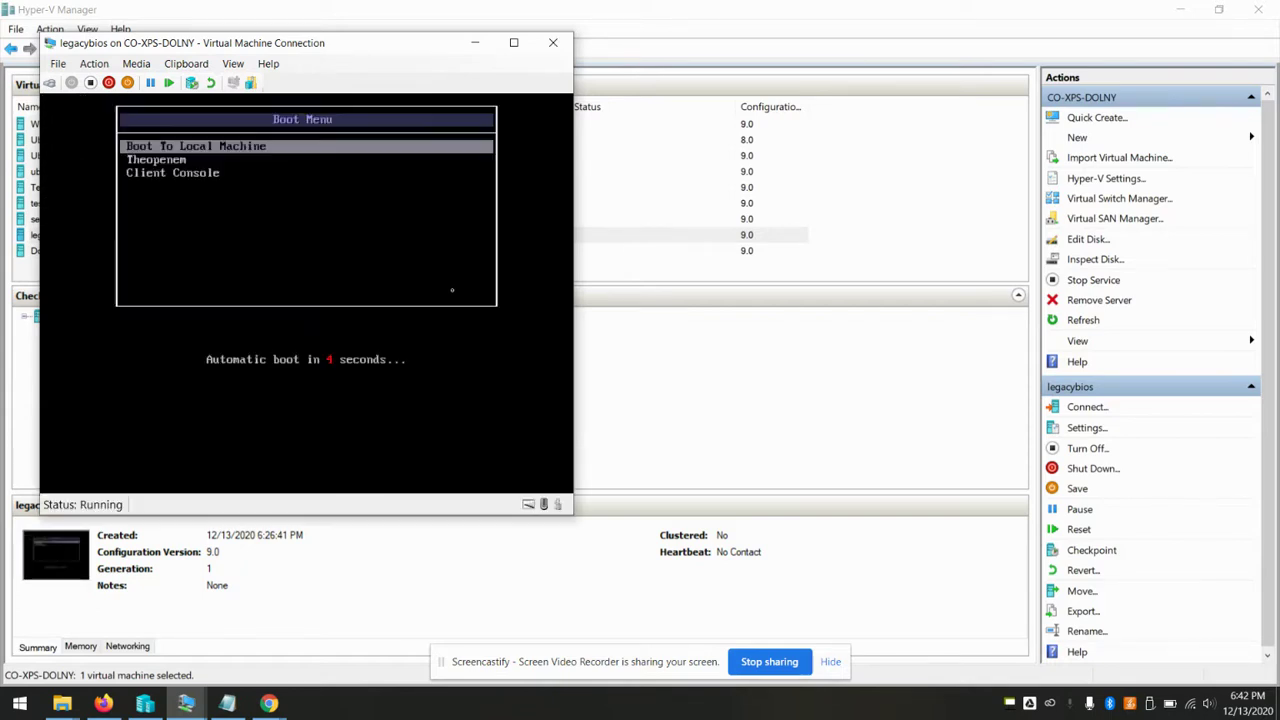
{"action": "key", "text": "Down"}
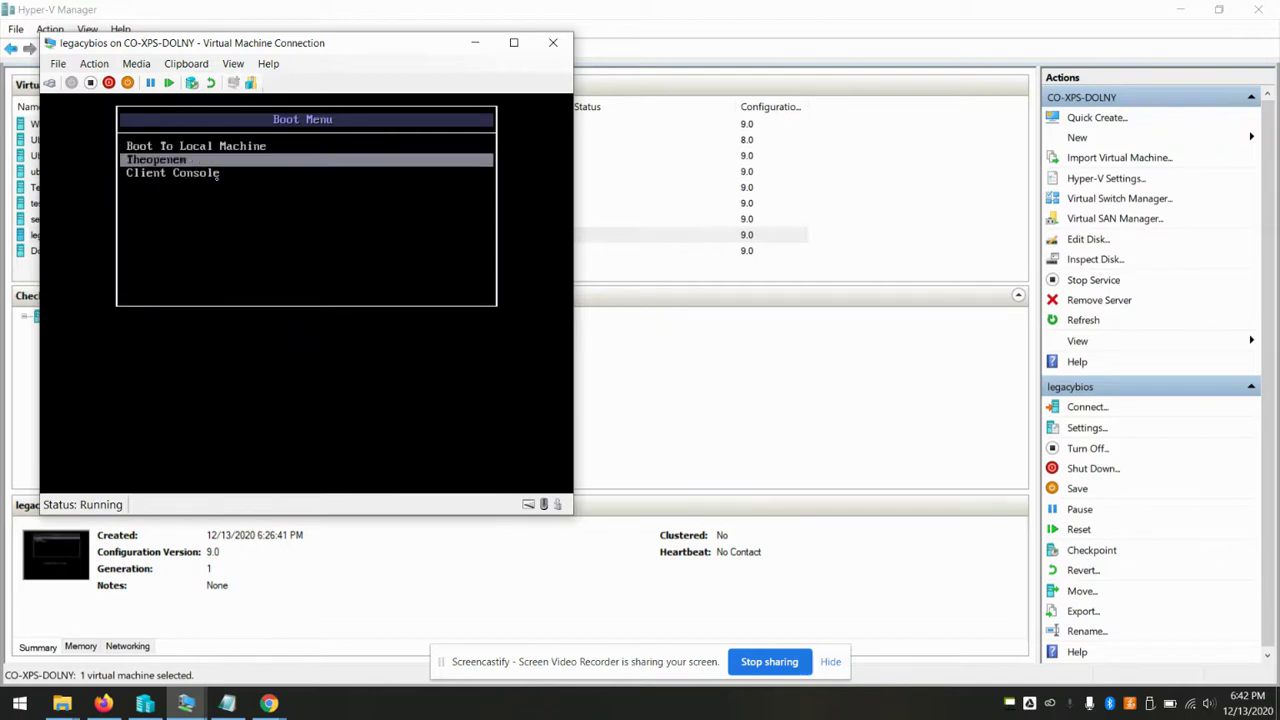
{"action": "left_click", "coordinate": [90, 82]}
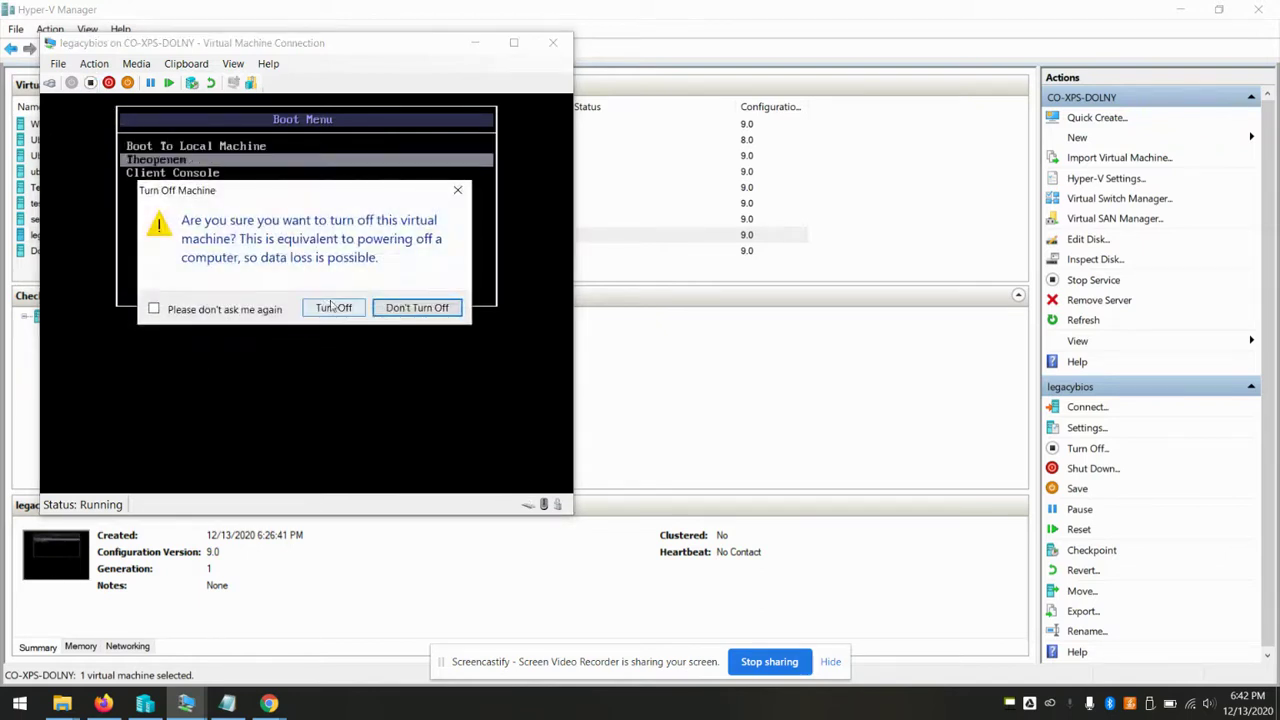
{"action": "left_click", "coordinate": [332, 307]}
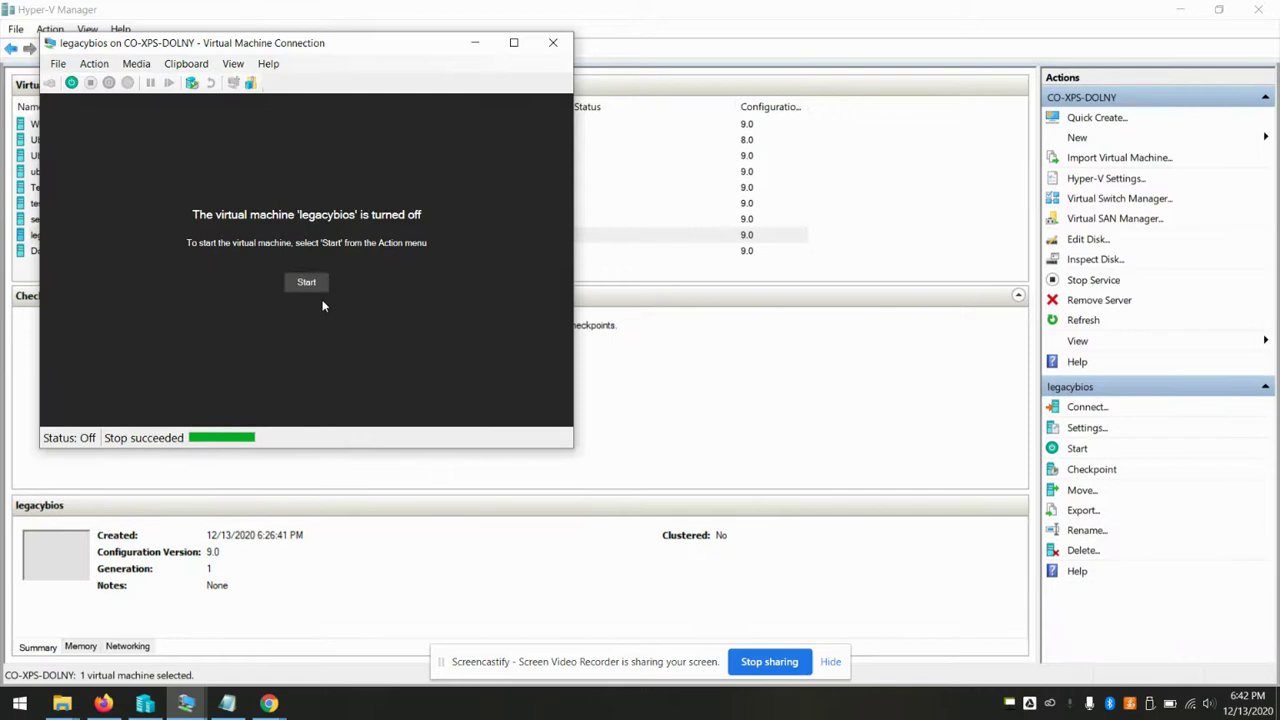
{"action": "left_click", "coordinate": [475, 43]}
{"action": "left_click", "coordinate": [1180, 10]}
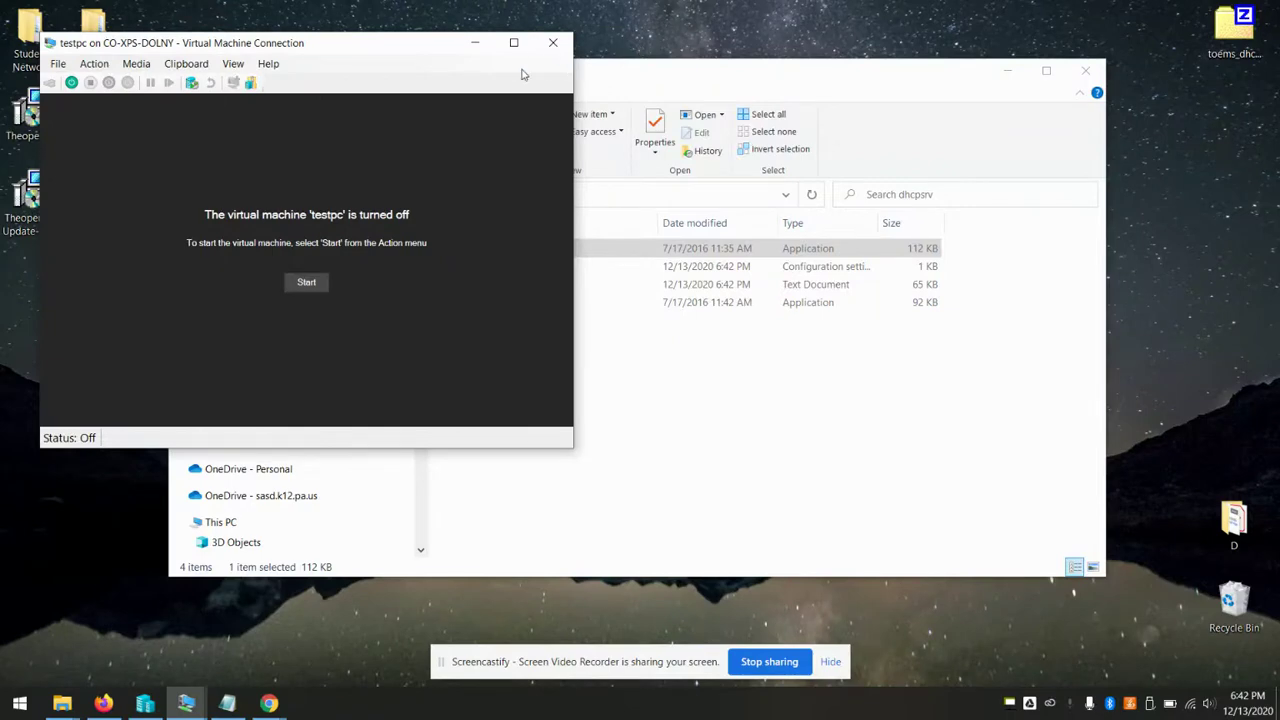
Minimize the testpc console and bring Firefox's Theopenem Global Boot Menu page to the front.
{"action": "left_click", "coordinate": [466, 48]}
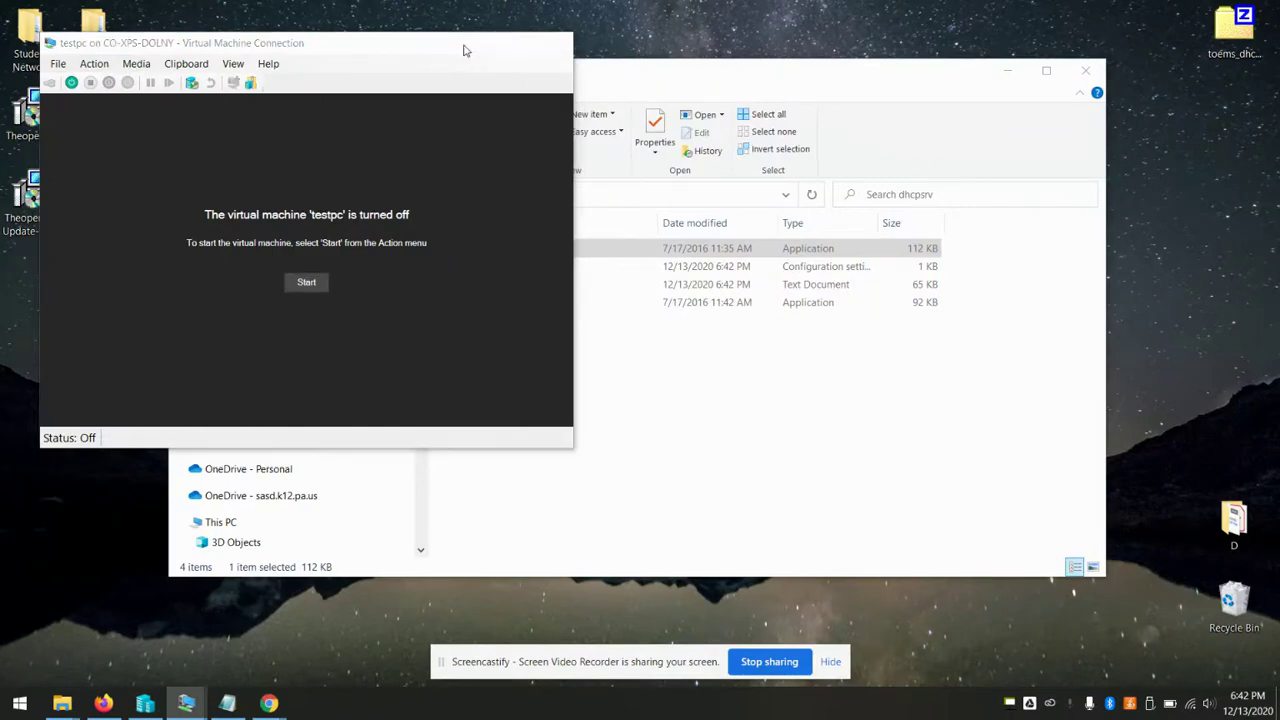
{"action": "left_click", "coordinate": [564, 554]}
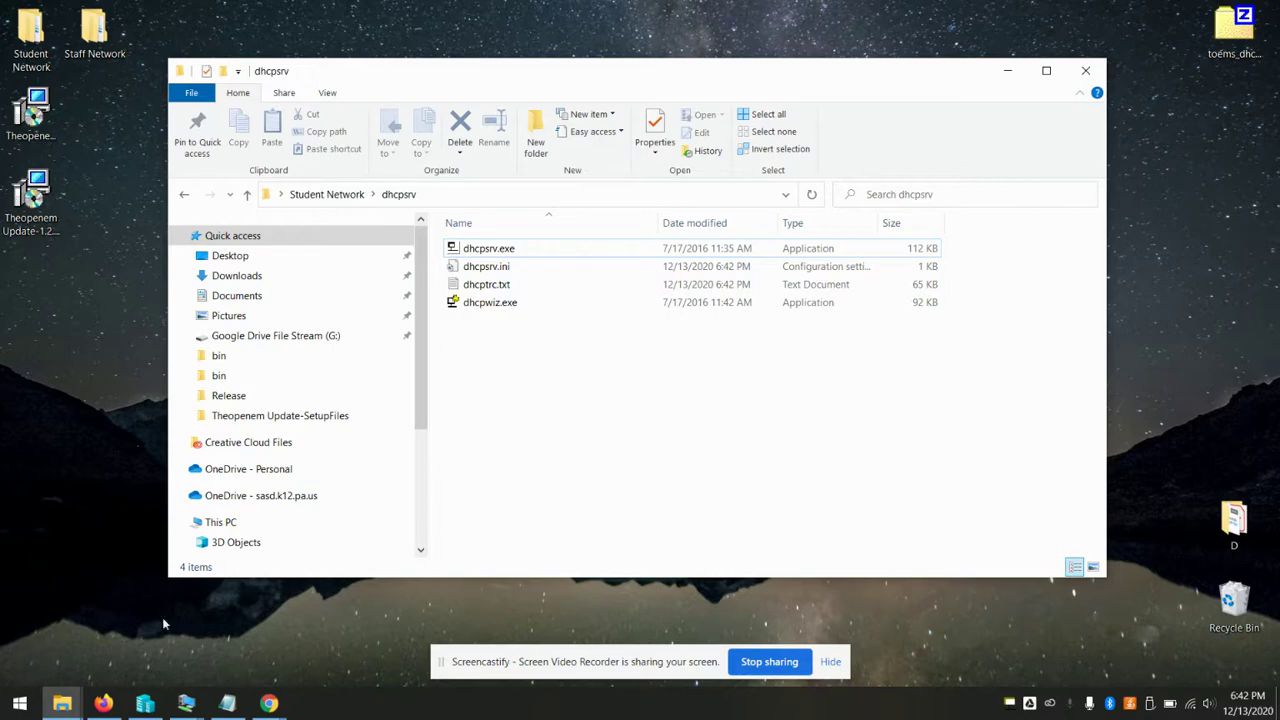
{"action": "left_click", "coordinate": [103, 703]}
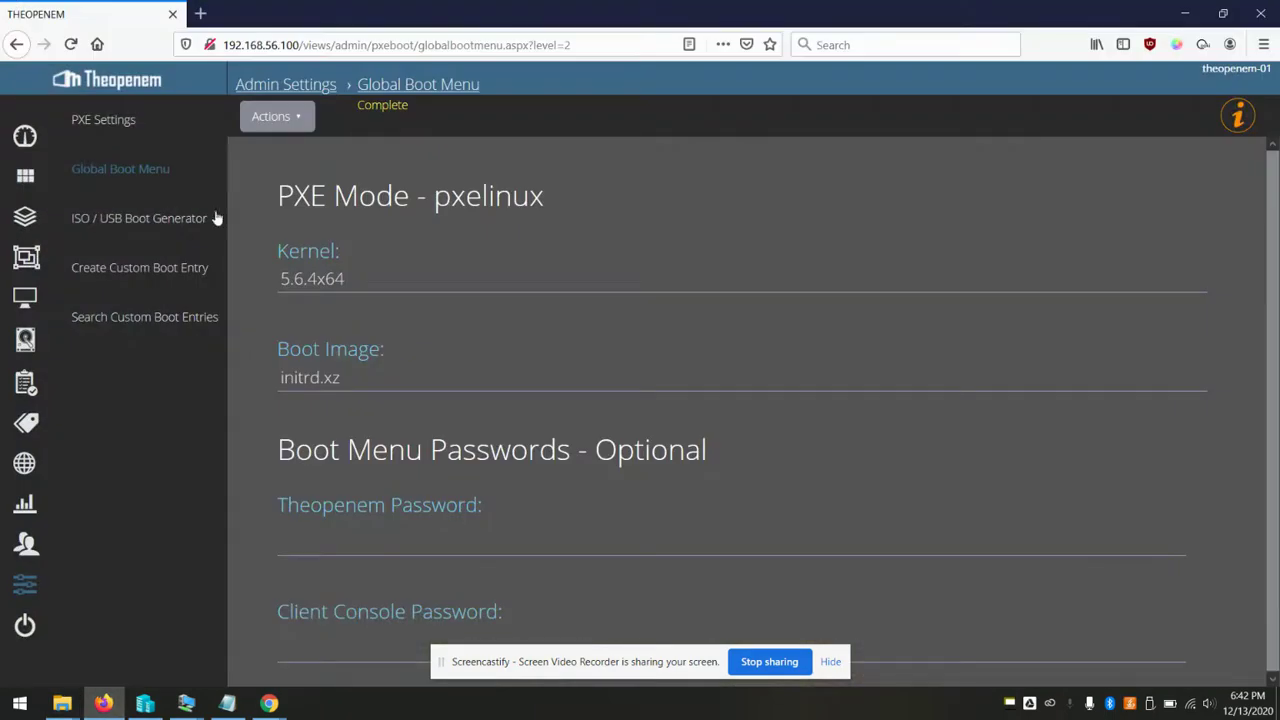
Enable Using Proxy DHCP in Theopenem's PXE Boot Settings and save them.
{"action": "left_click", "coordinate": [108, 125]}
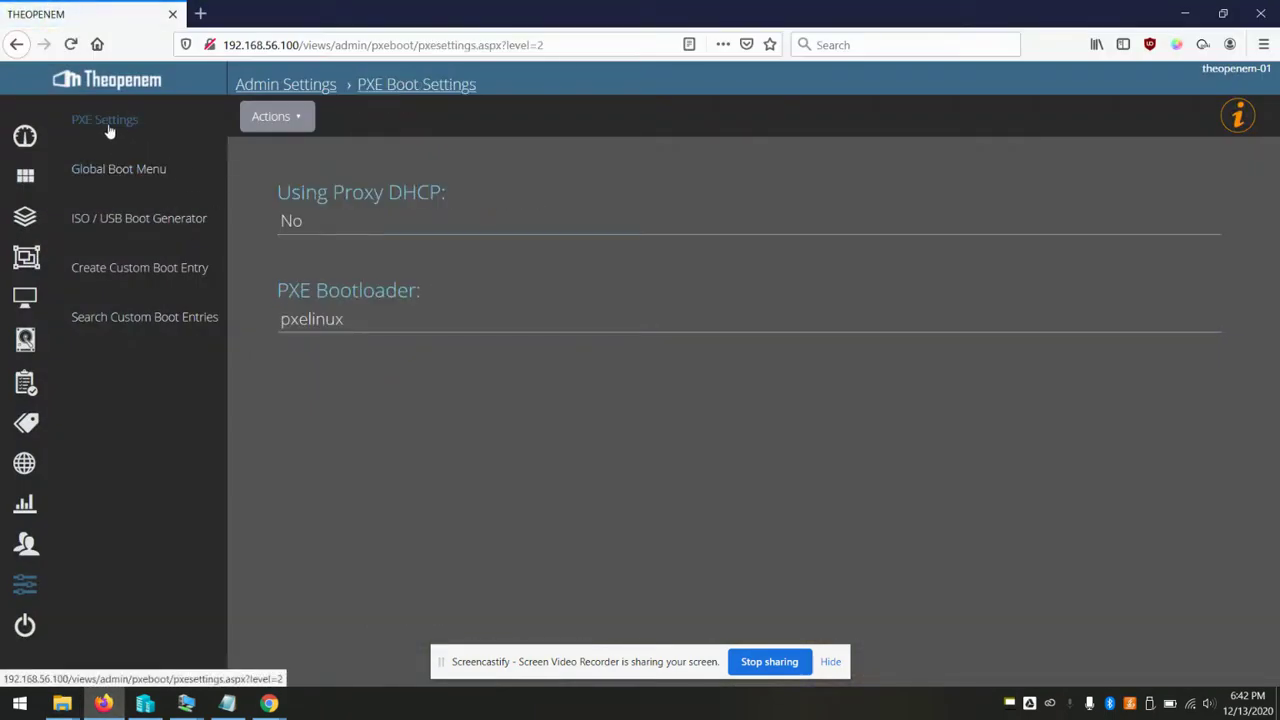
{"action": "left_click", "coordinate": [334, 219]}
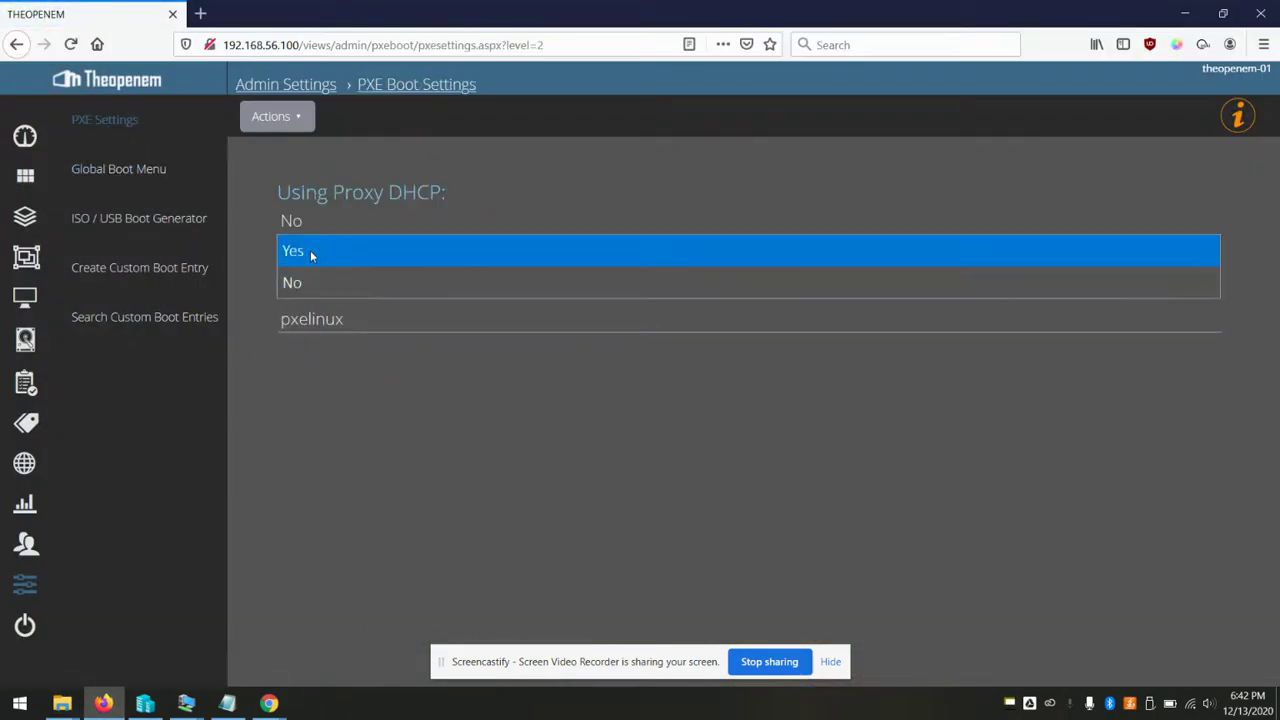
{"action": "left_click", "coordinate": [310, 255]}
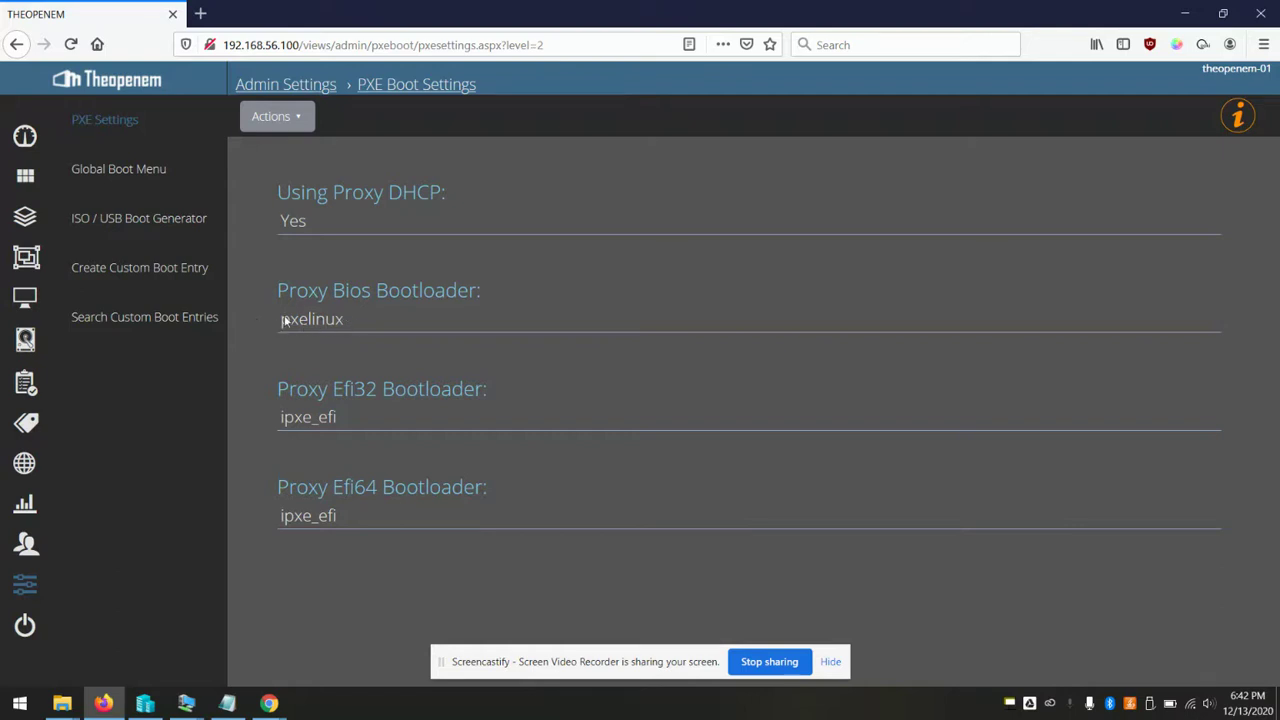
{"action": "left_click", "coordinate": [298, 124]}
{"action": "left_click", "coordinate": [294, 155]}
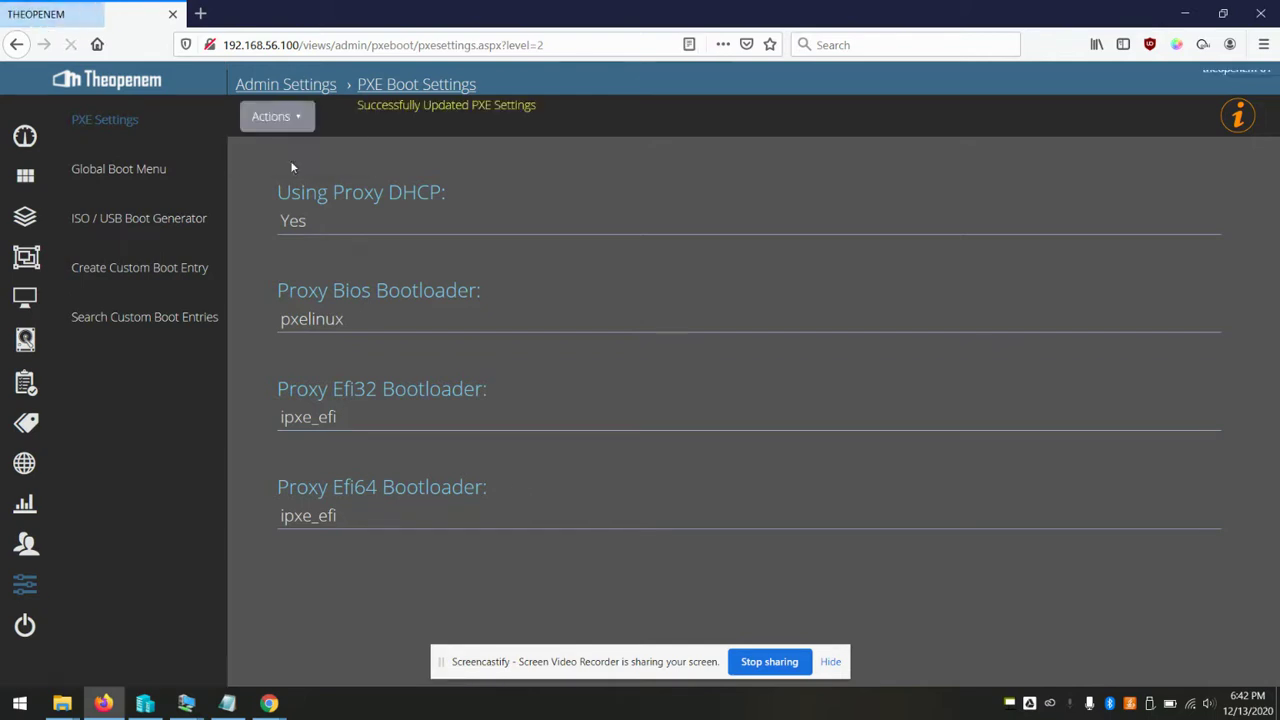
Regenerate the global boot menu's boot files until they report Complete, then minimize Firefox.
{"action": "left_click", "coordinate": [588, 145]}
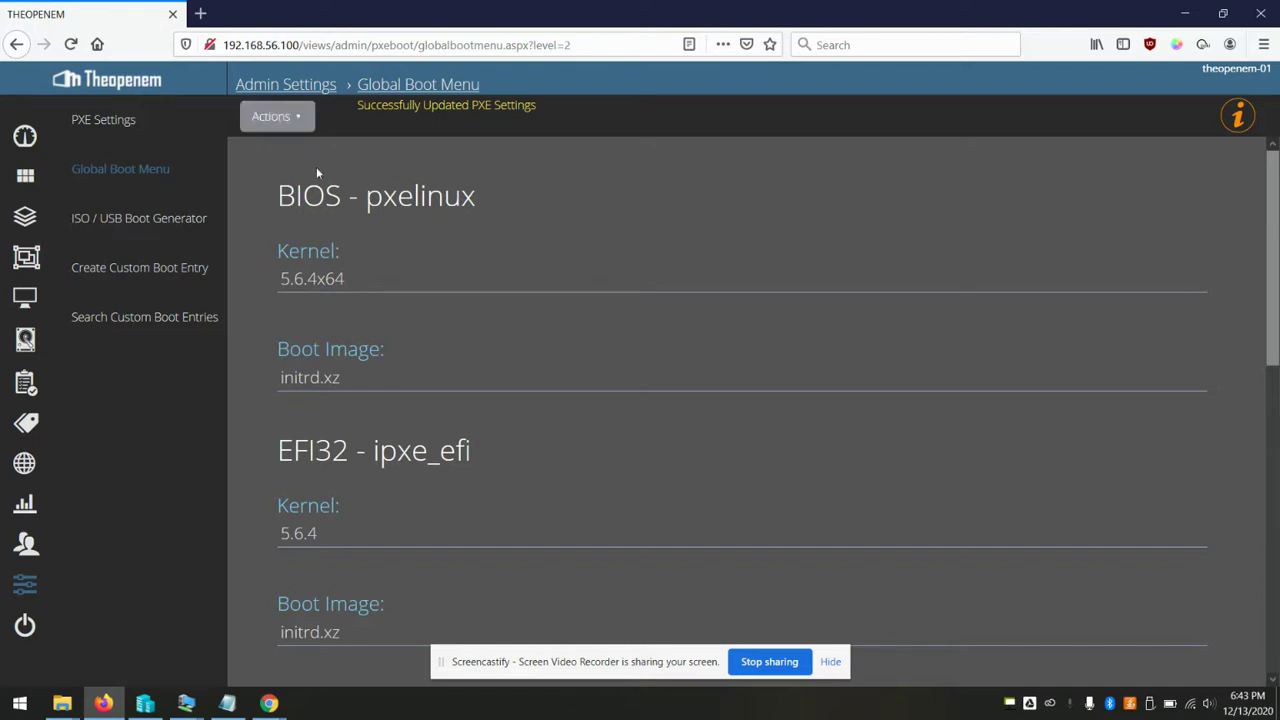
{"action": "left_click", "coordinate": [124, 119]}
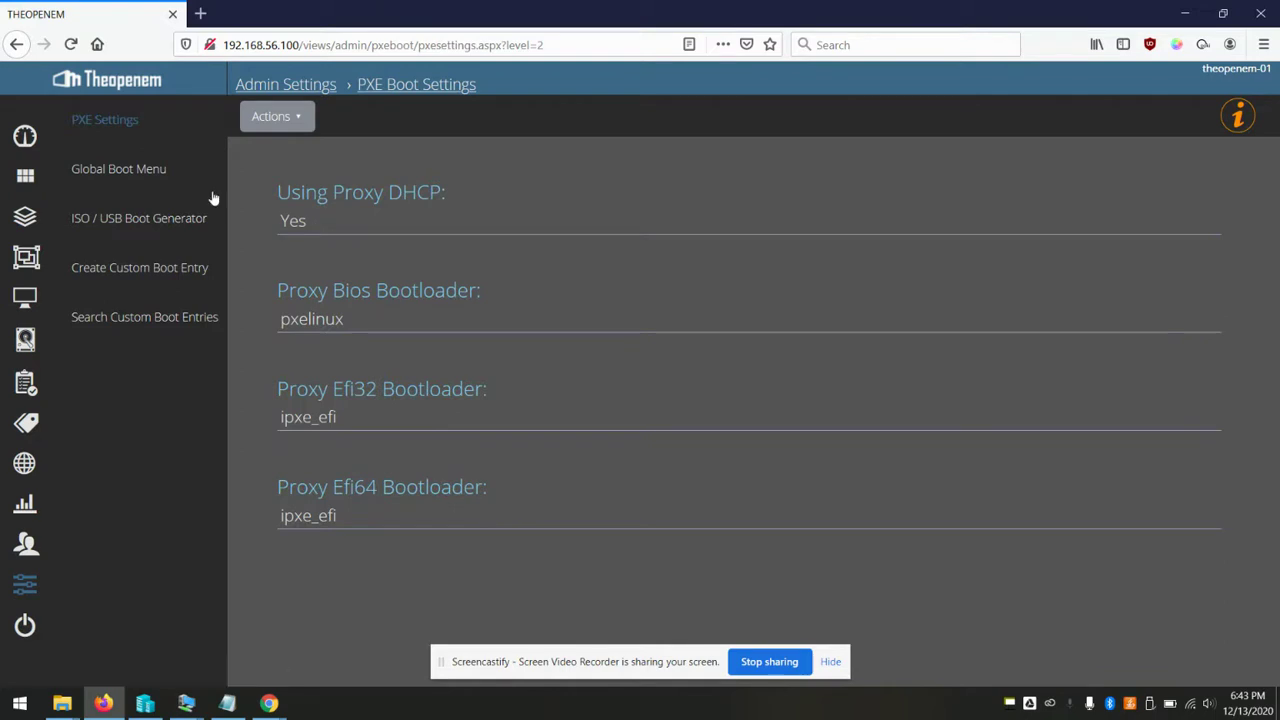
{"action": "left_click", "coordinate": [140, 172]}
{"action": "left_click", "coordinate": [277, 116]}
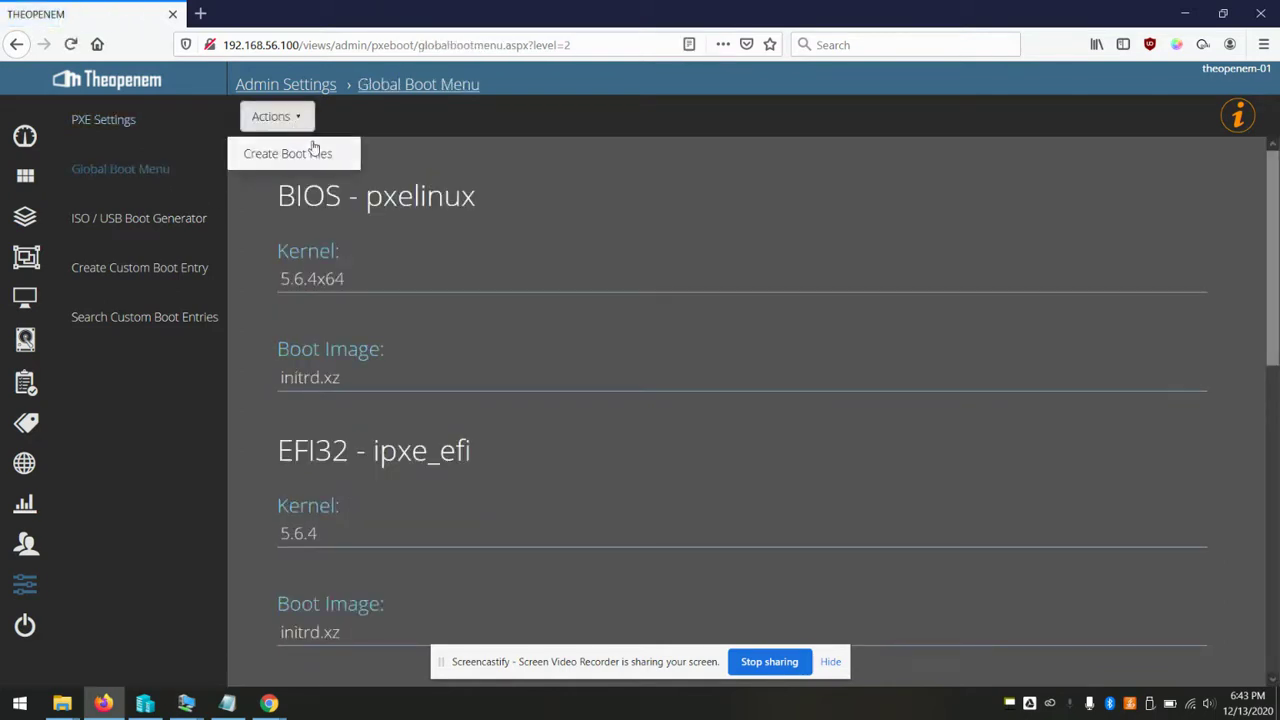
{"action": "left_click", "coordinate": [309, 148]}
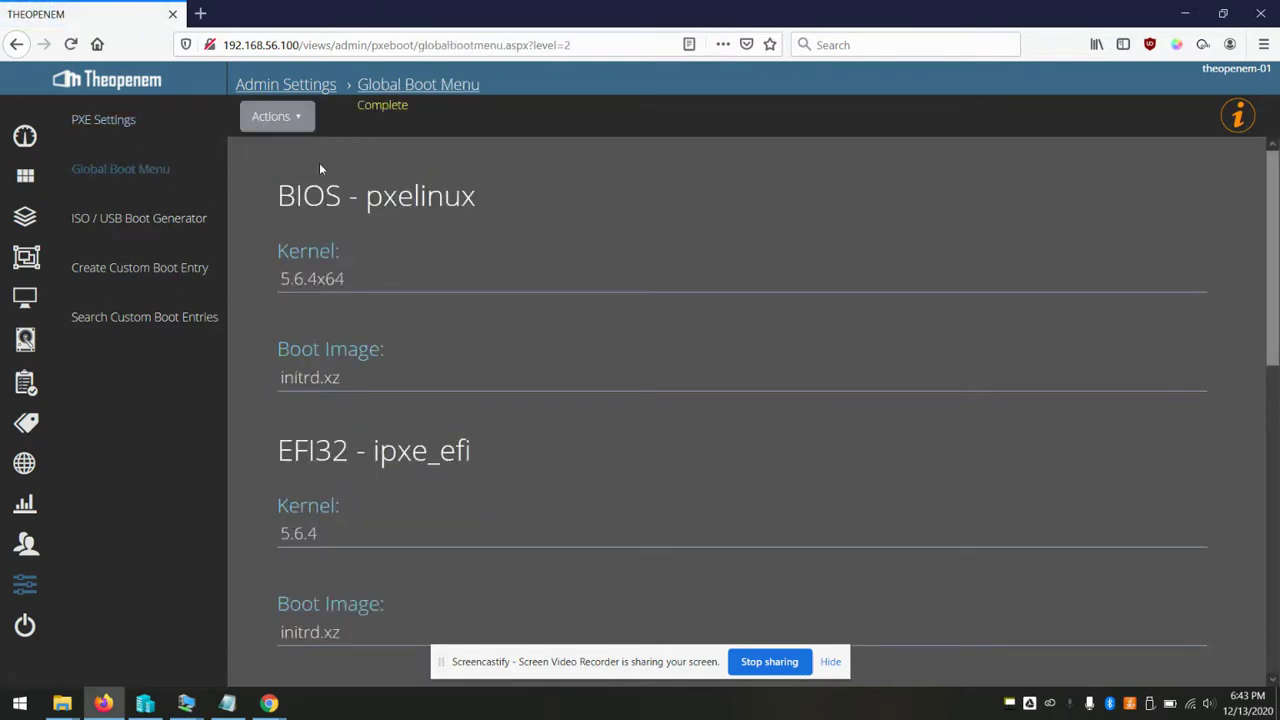
{"action": "scroll", "coordinate": [495, 298], "scroll_direction": "down", "scroll_amount": 7}
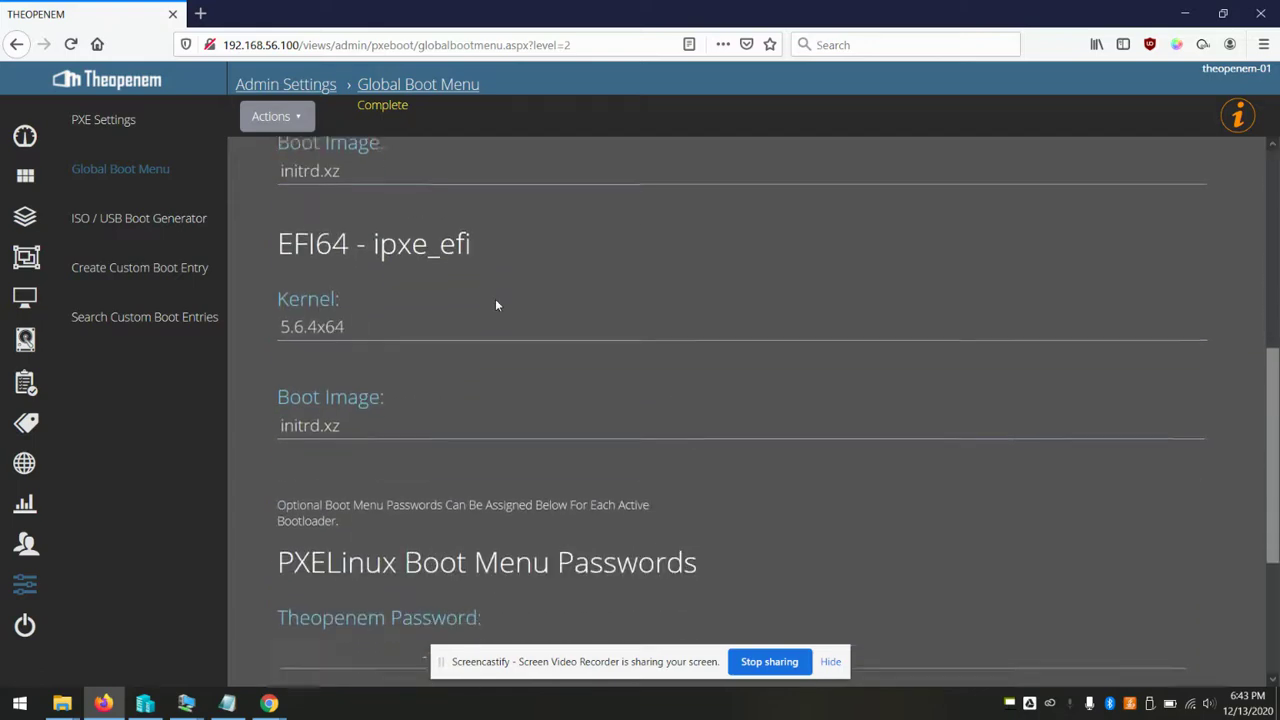
{"action": "scroll", "coordinate": [495, 298], "scroll_direction": "up", "scroll_amount": 7}
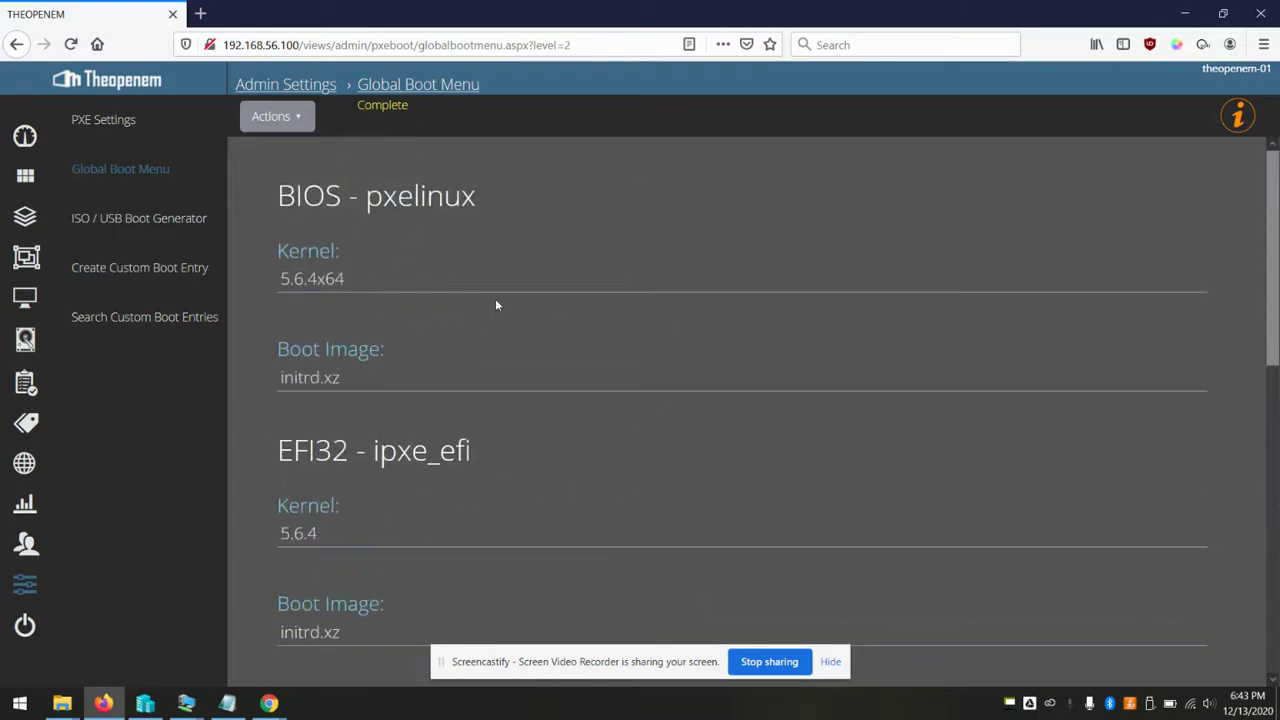
{"action": "left_click", "coordinate": [1185, 12]}
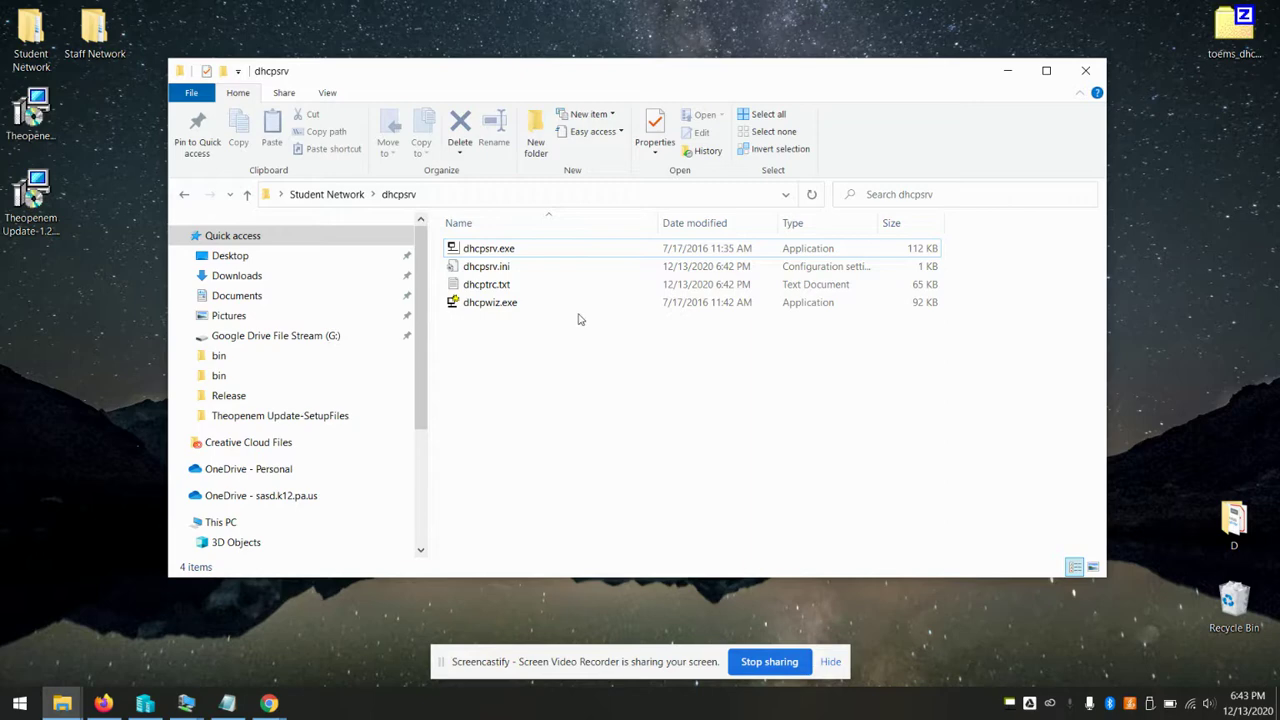
Delete the BOOTFILE and NEXTSERVER lines and extra blank line from dhcpsrv.ini's [GENERAL] section.
{"action": "double_click", "coordinate": [478, 267]}
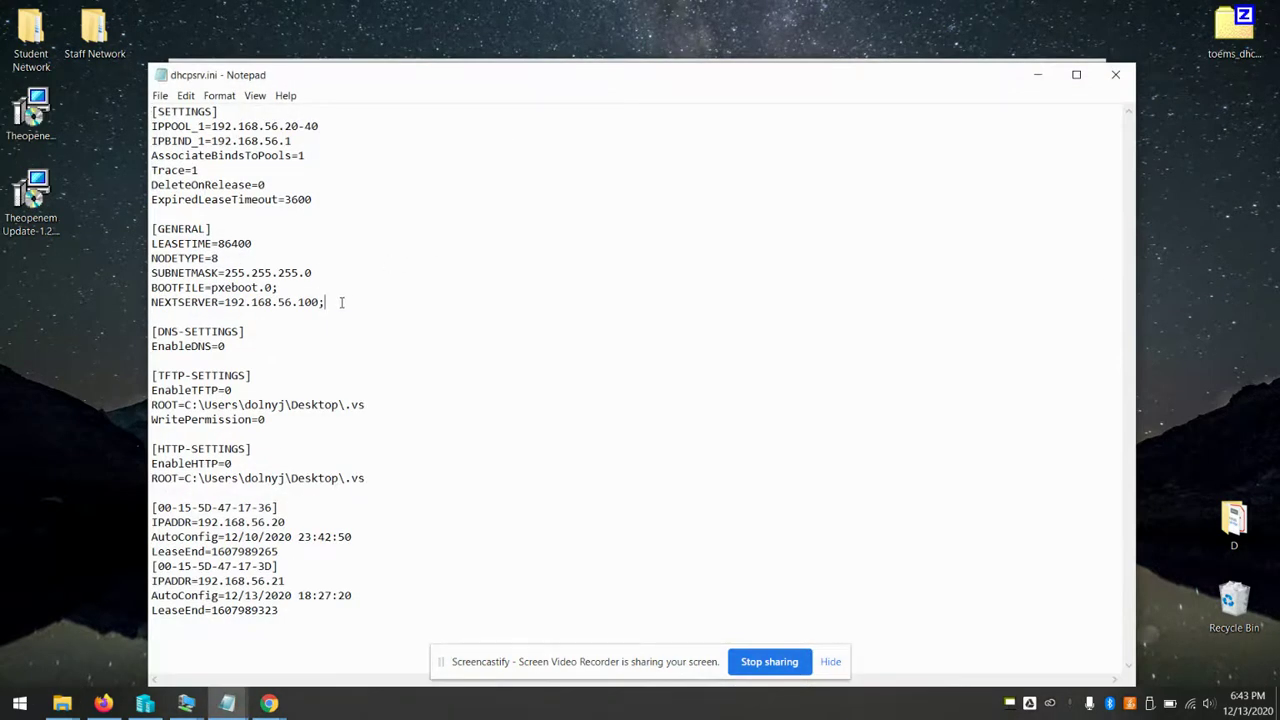
{"action": "left_click_drag", "start_coordinate": [340, 302], "coordinate": [137, 286]}
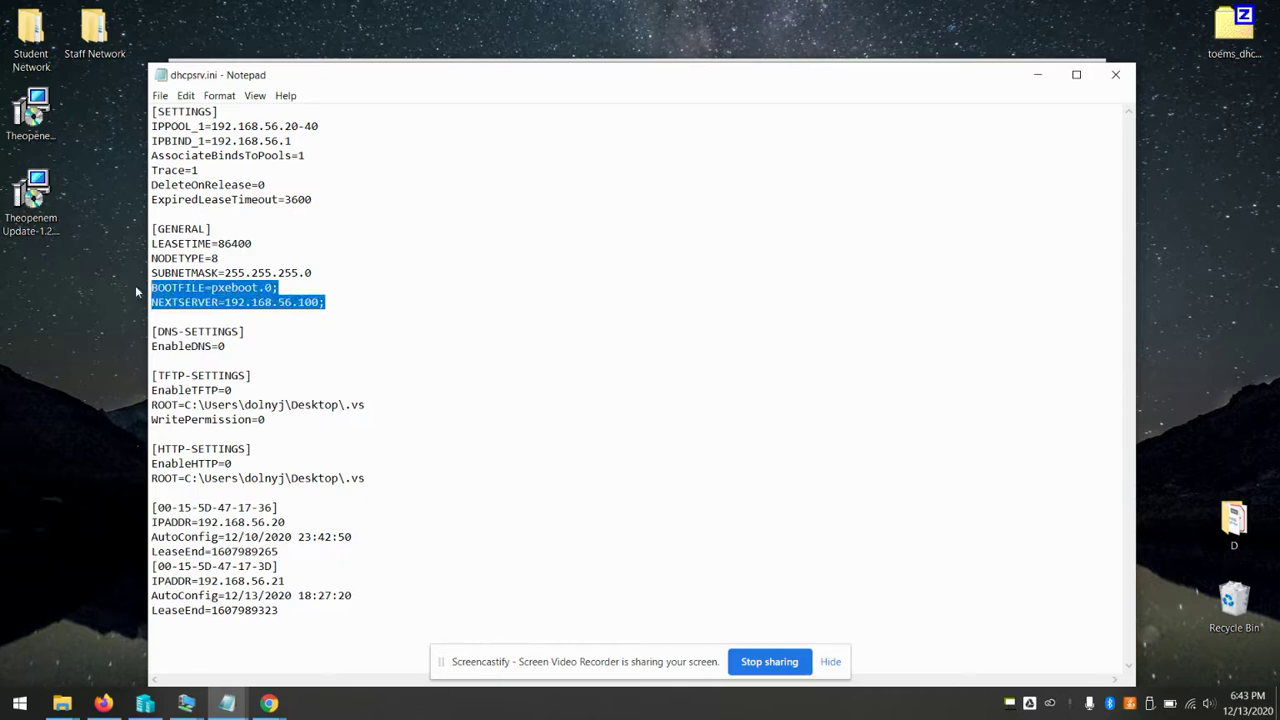
{"action": "key", "text": "Delete"}
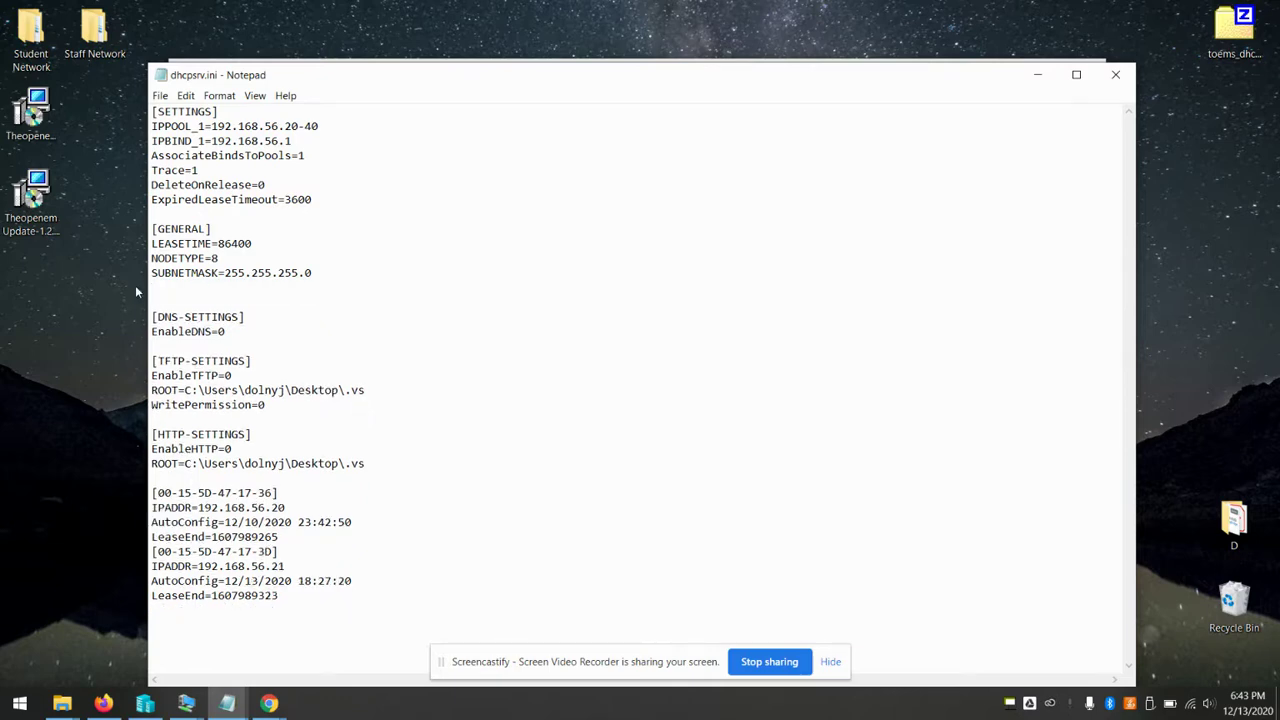
{"action": "key", "text": "Delete"}
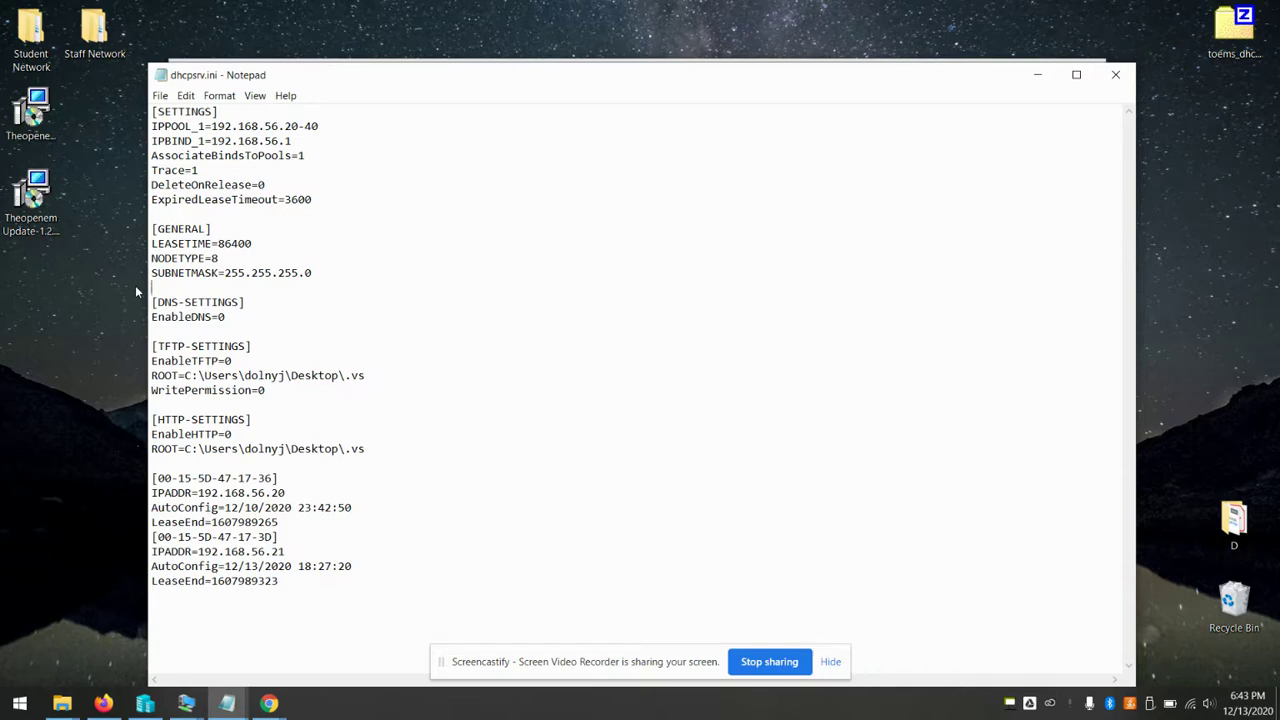
{"action": "mouse_move", "coordinate": [227, 703]}
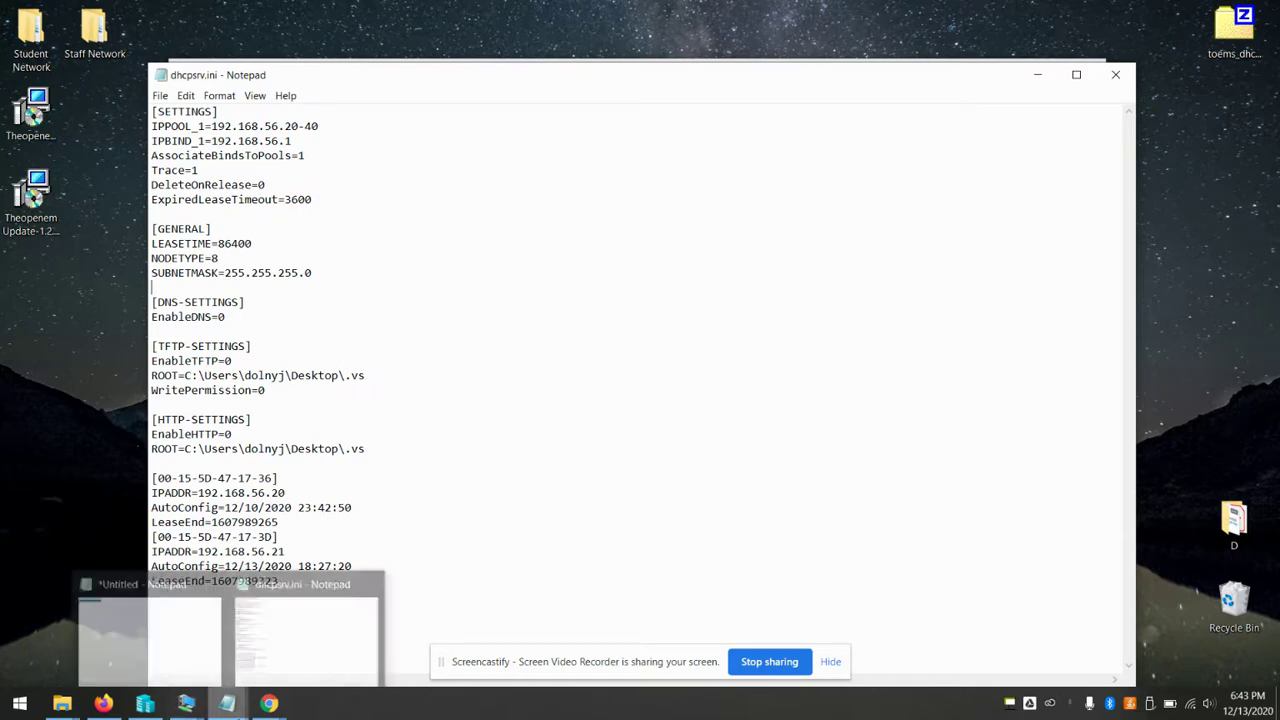
{"action": "mouse_move", "coordinate": [203, 669]}
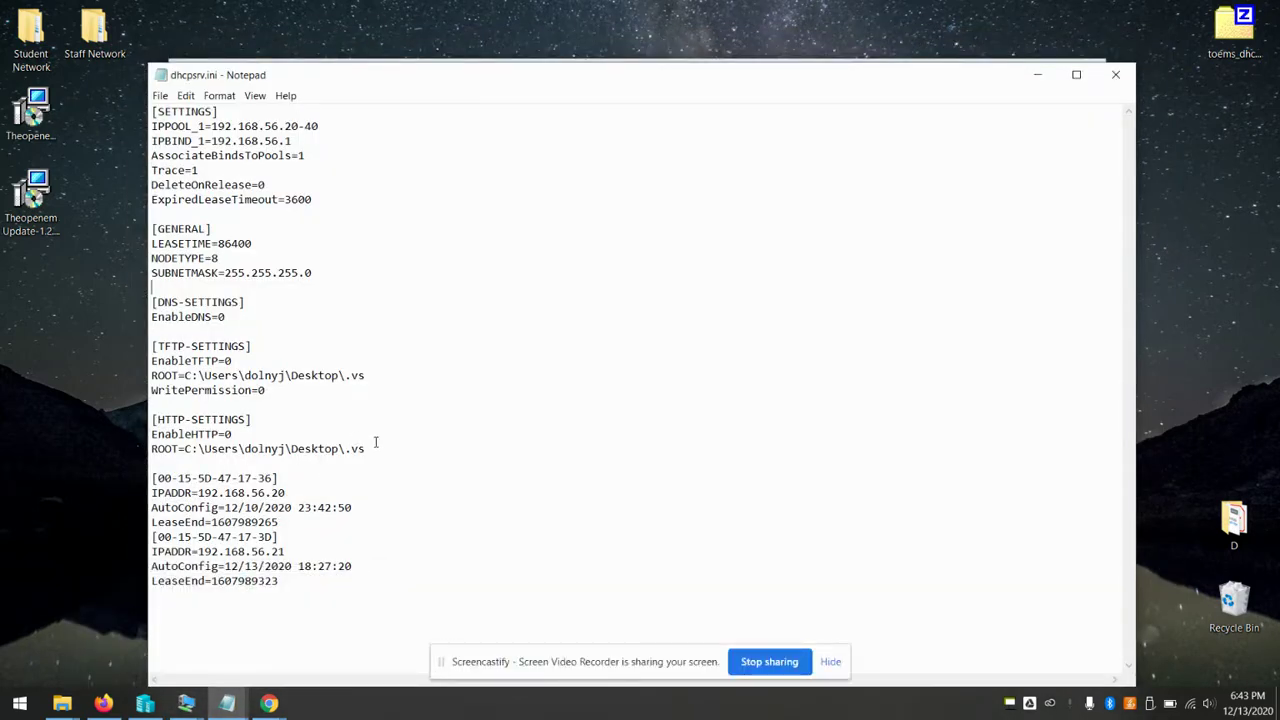
{"action": "left_click_drag", "start_coordinate": [646, 86], "coordinate": [648, 194]}
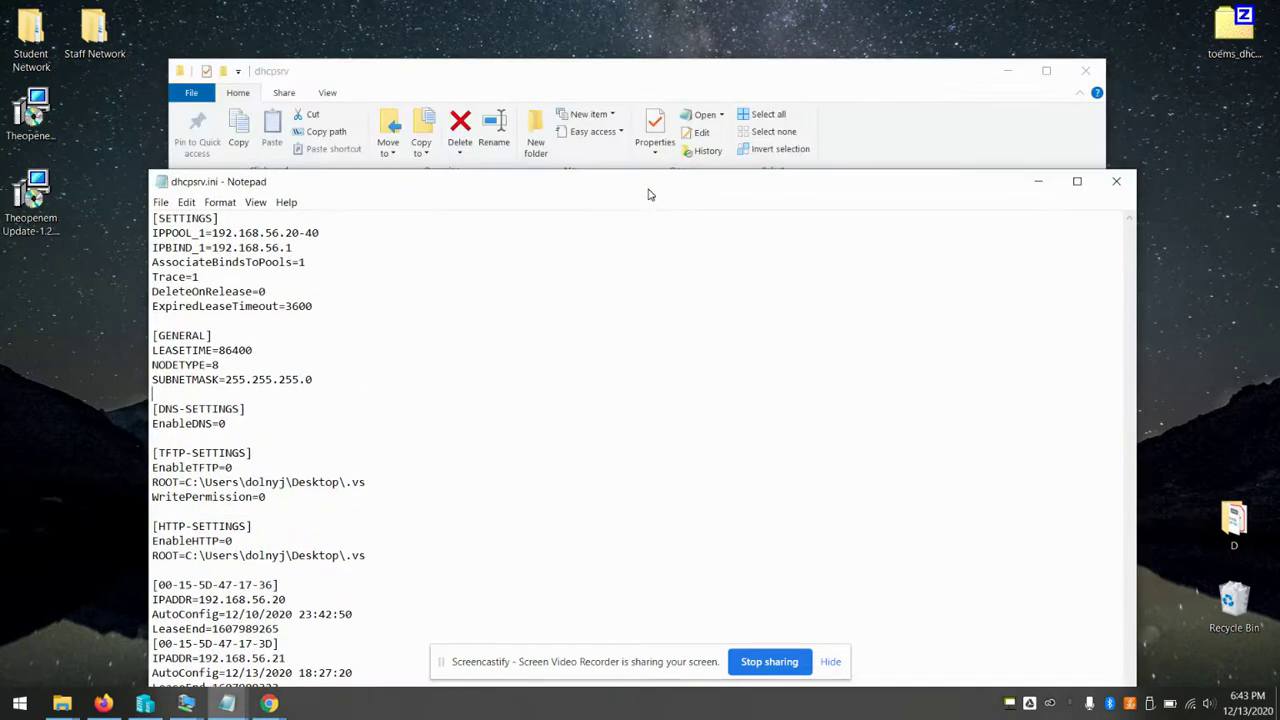
Bring the dhcpsrv folder window in front of Notepad, showing dhcpsrv.ini modified at 6:43 PM.
{"action": "left_click", "coordinate": [780, 70]}
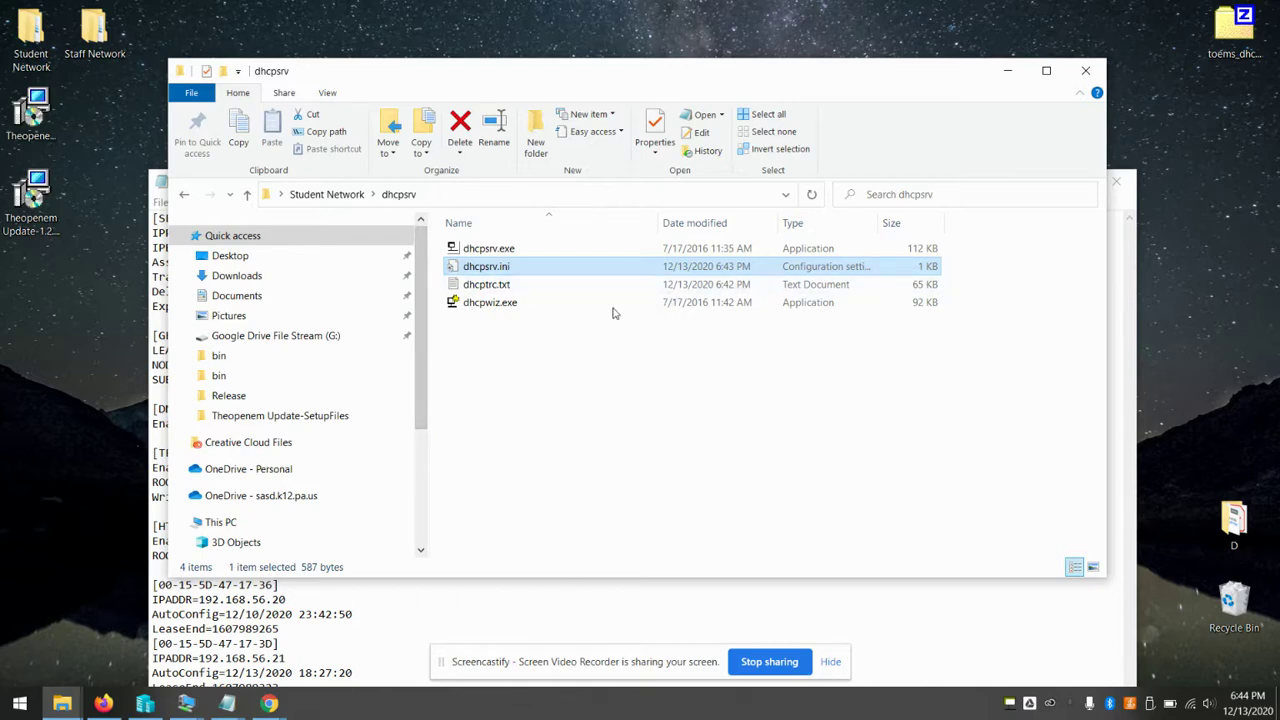
Reopen dhcpsrv.ini and fetch the OPTION_60="PXEClient"; line from the Untitled note.
{"action": "double_click", "coordinate": [478, 268]}
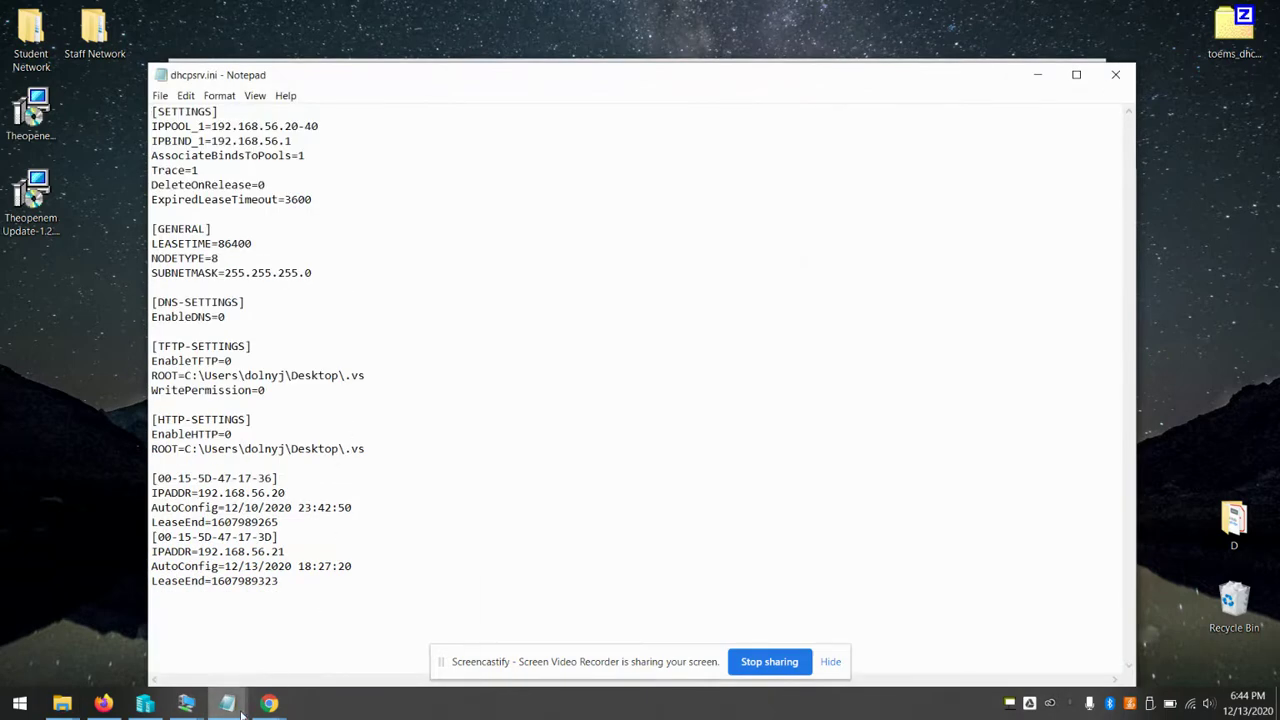
{"action": "mouse_move", "coordinate": [240, 712]}
{"action": "left_click", "coordinate": [49, 614]}
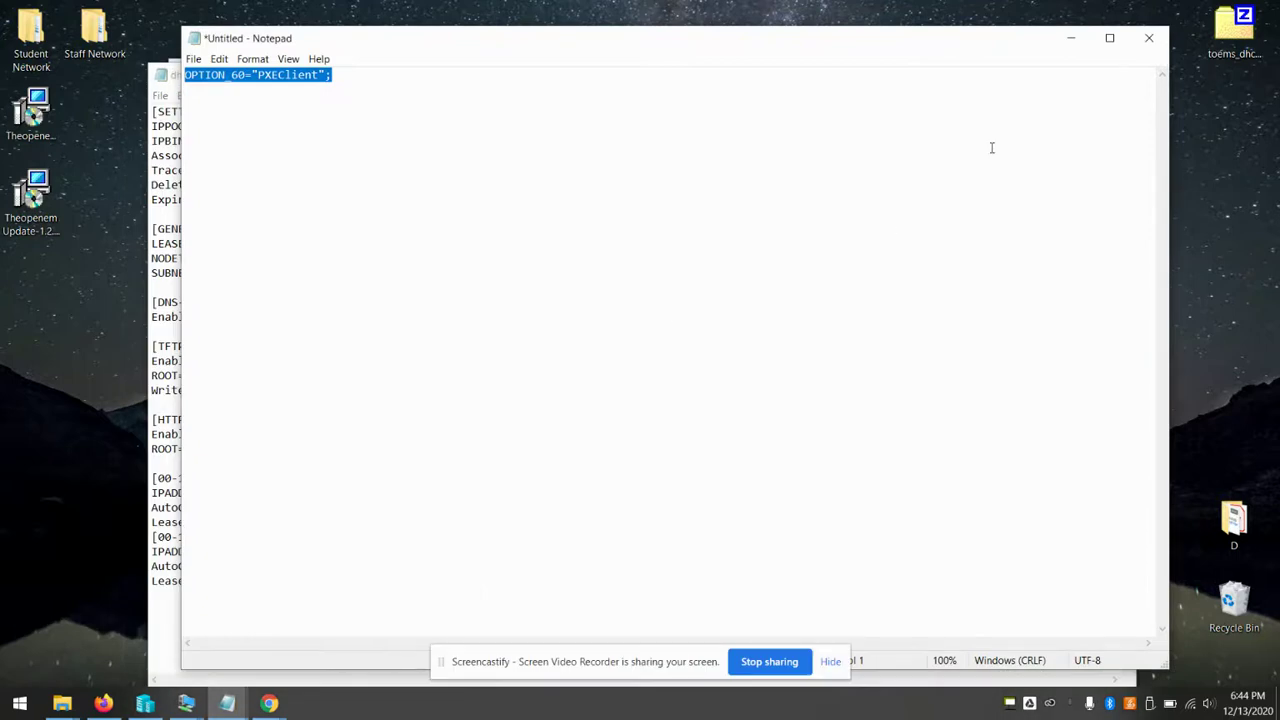
{"action": "left_click", "coordinate": [1066, 42]}
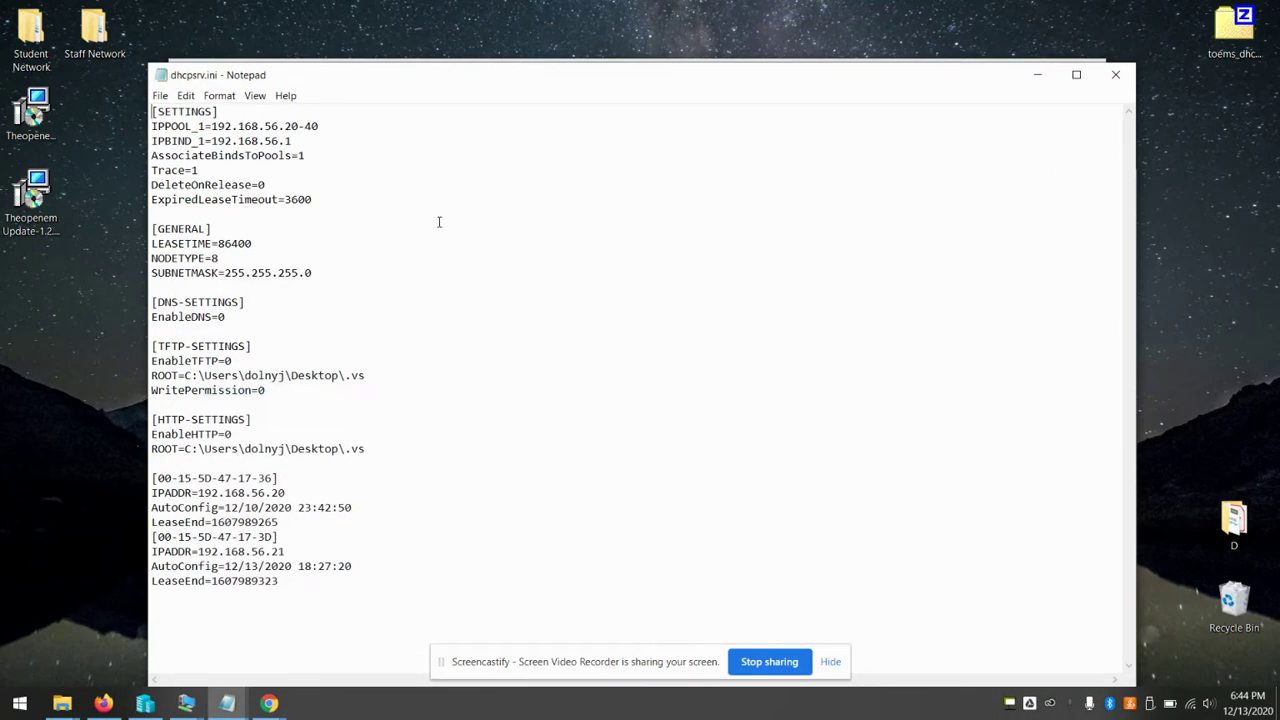
Insert OPTION_60="PXEClient"; under SUBNETMASK, save dhcpsrv.ini, and close Notepad.
{"action": "left_click", "coordinate": [243, 292]}
{"action": "type", "text": "OPTION_60=\"PXEClient\";"}
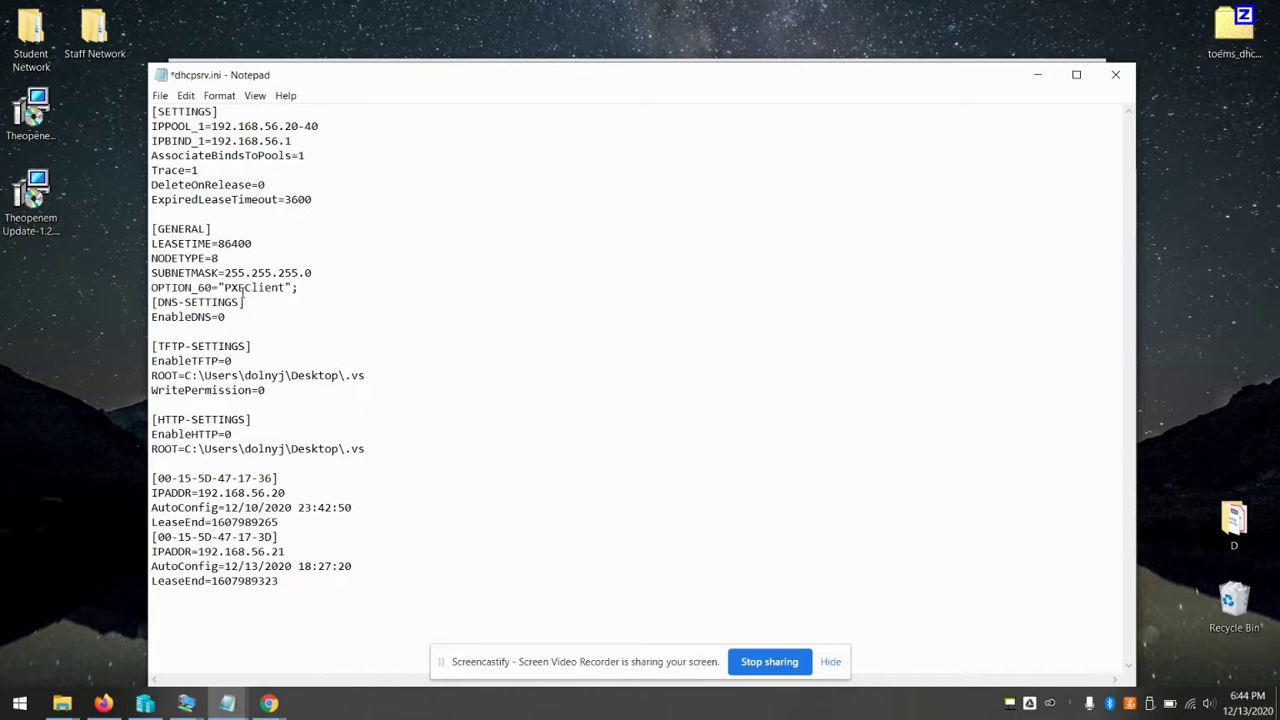
{"action": "key", "text": "Return"}
{"action": "key", "text": "ctrl+s"}
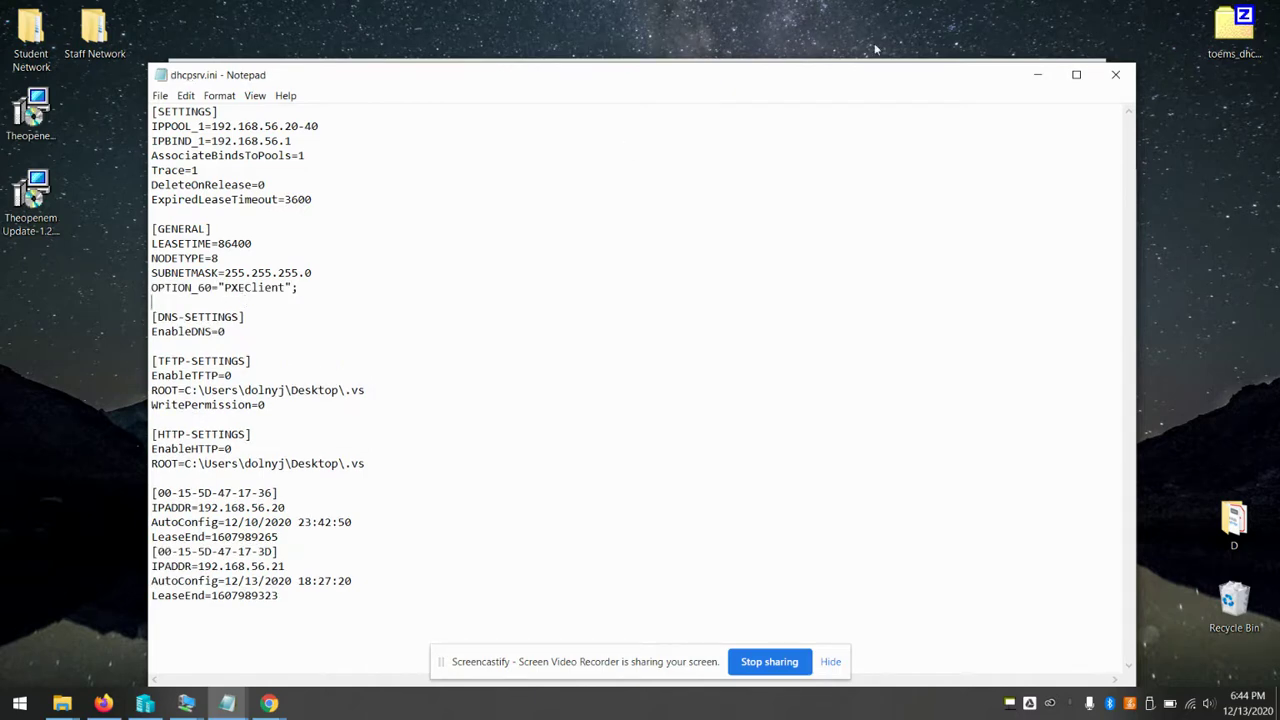
{"action": "left_click", "coordinate": [1122, 86]}
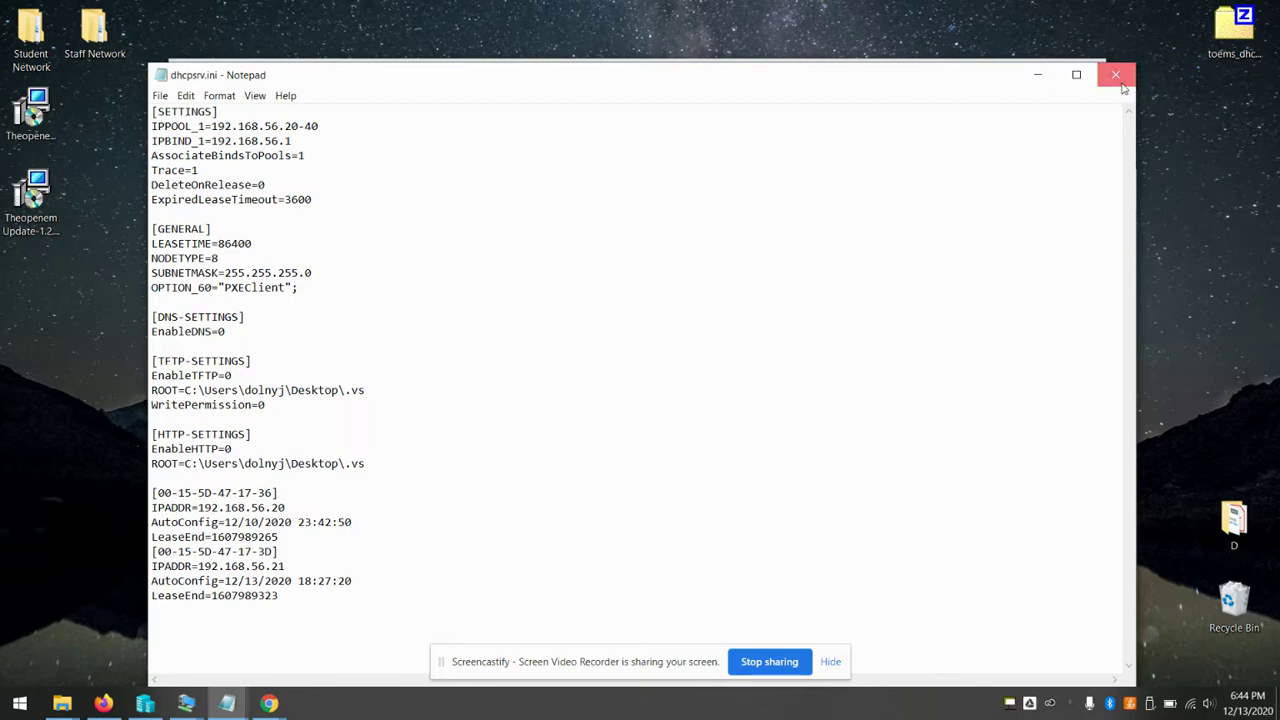
{"action": "left_click", "coordinate": [1116, 75]}
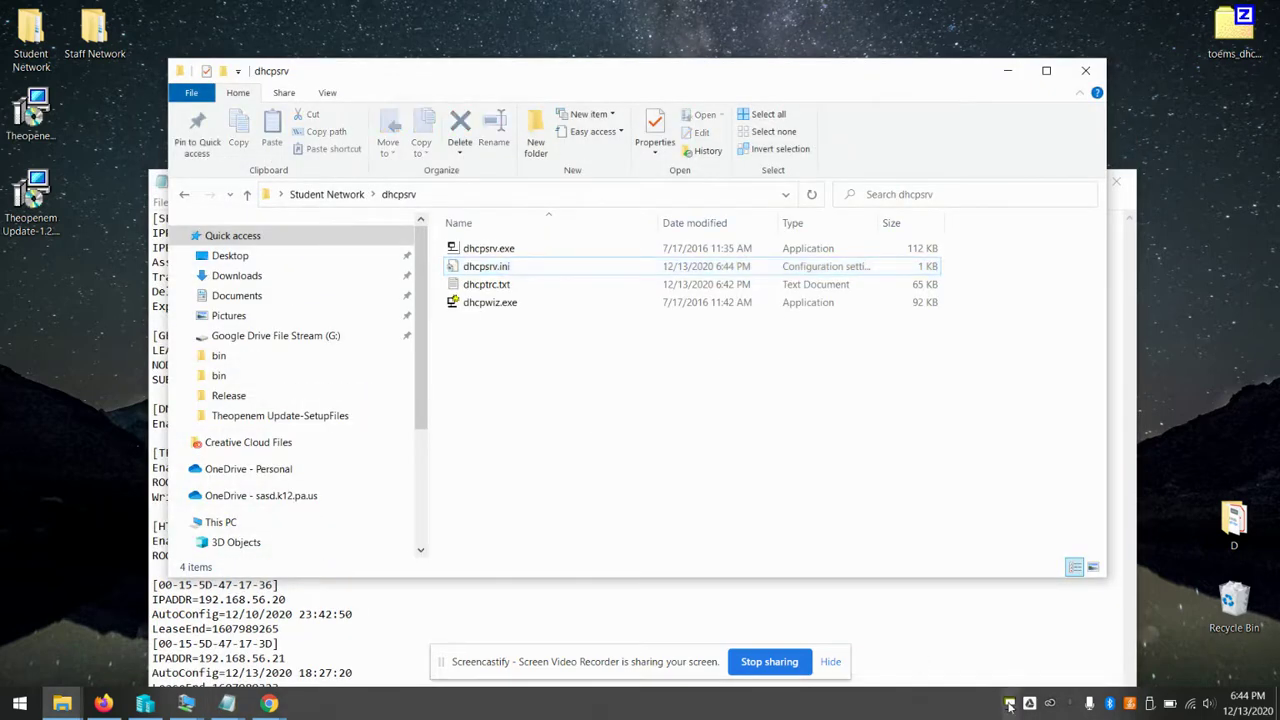
{"action": "left_click", "coordinate": [1009, 705]}
Restart the DHCP server as a tray app, then go to Student Network's toems_dhcp_proxy folder.
{"action": "right_click", "coordinate": [1016, 710]}
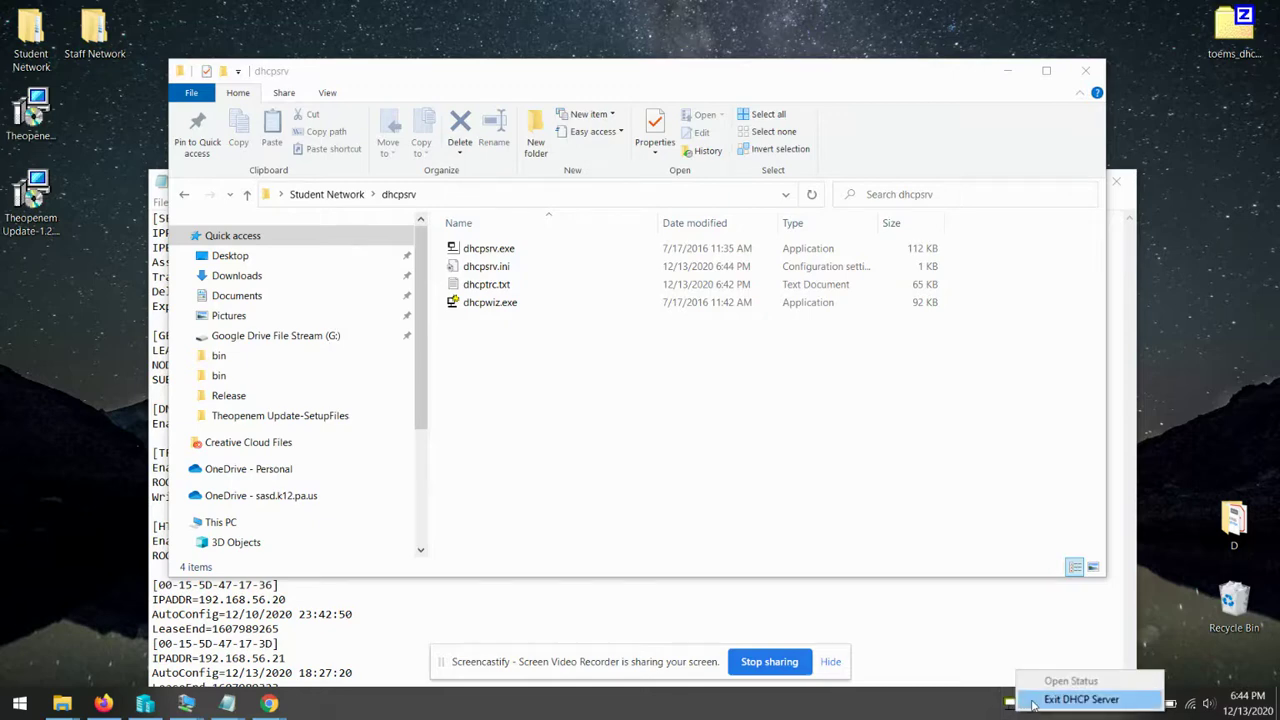
{"action": "left_click", "coordinate": [1081, 699]}
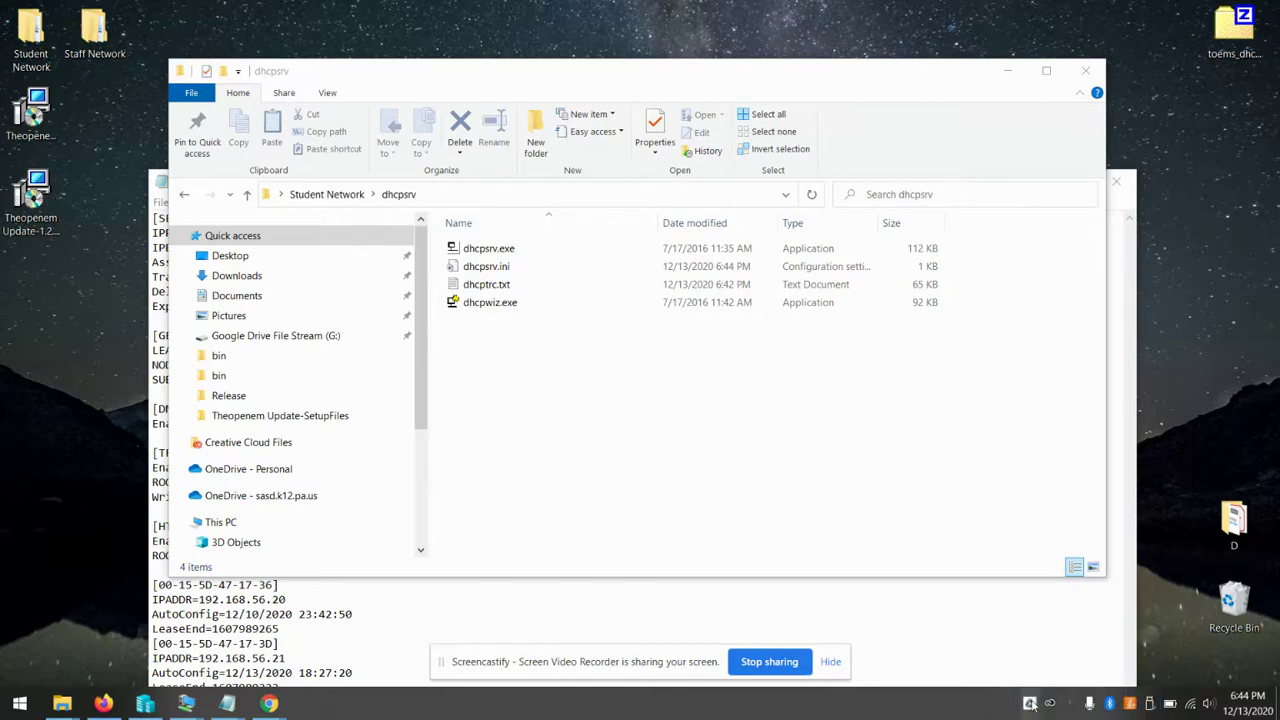
{"action": "double_click", "coordinate": [495, 249]}
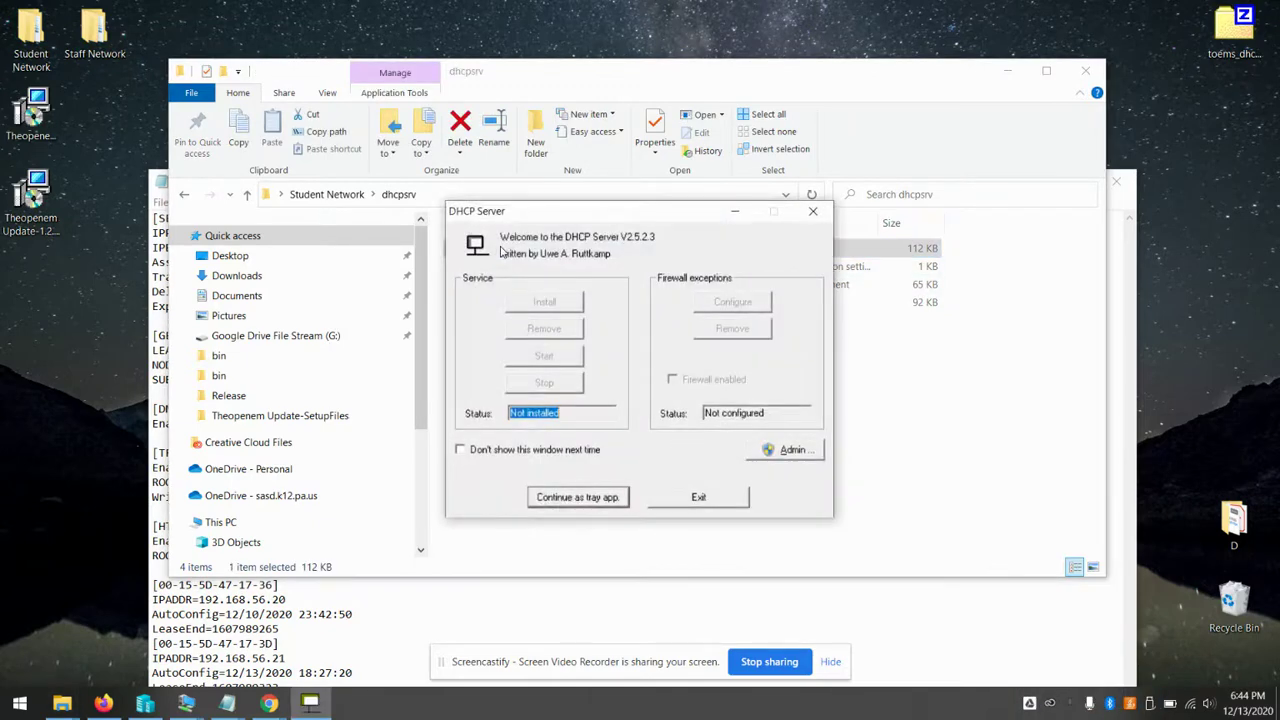
{"action": "left_click", "coordinate": [586, 499]}
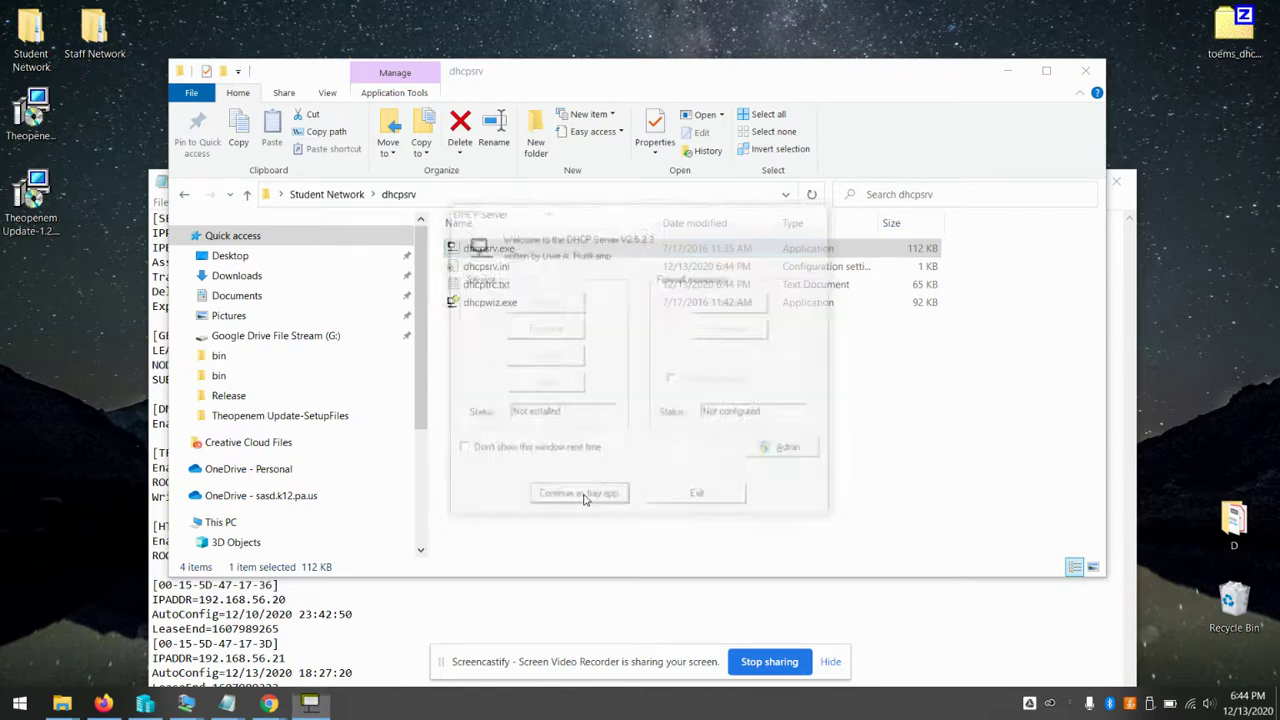
{"action": "left_click", "coordinate": [344, 200]}
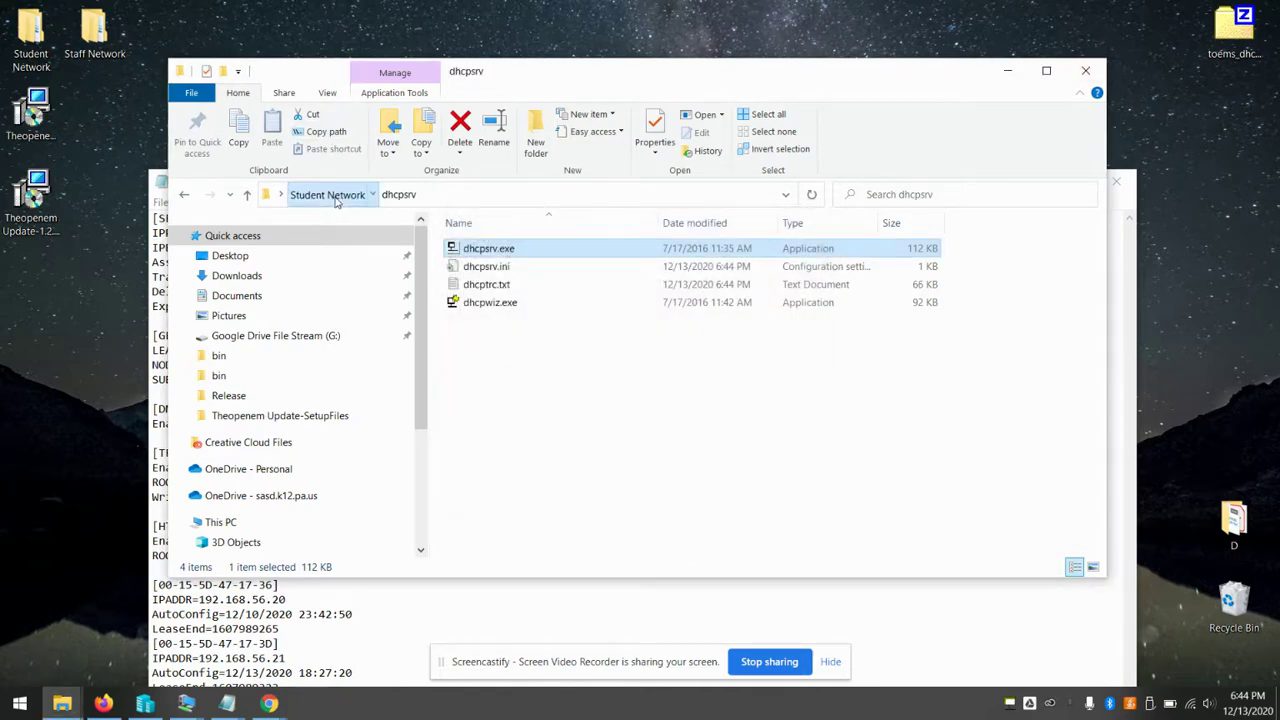
{"action": "left_click", "coordinate": [530, 272]}
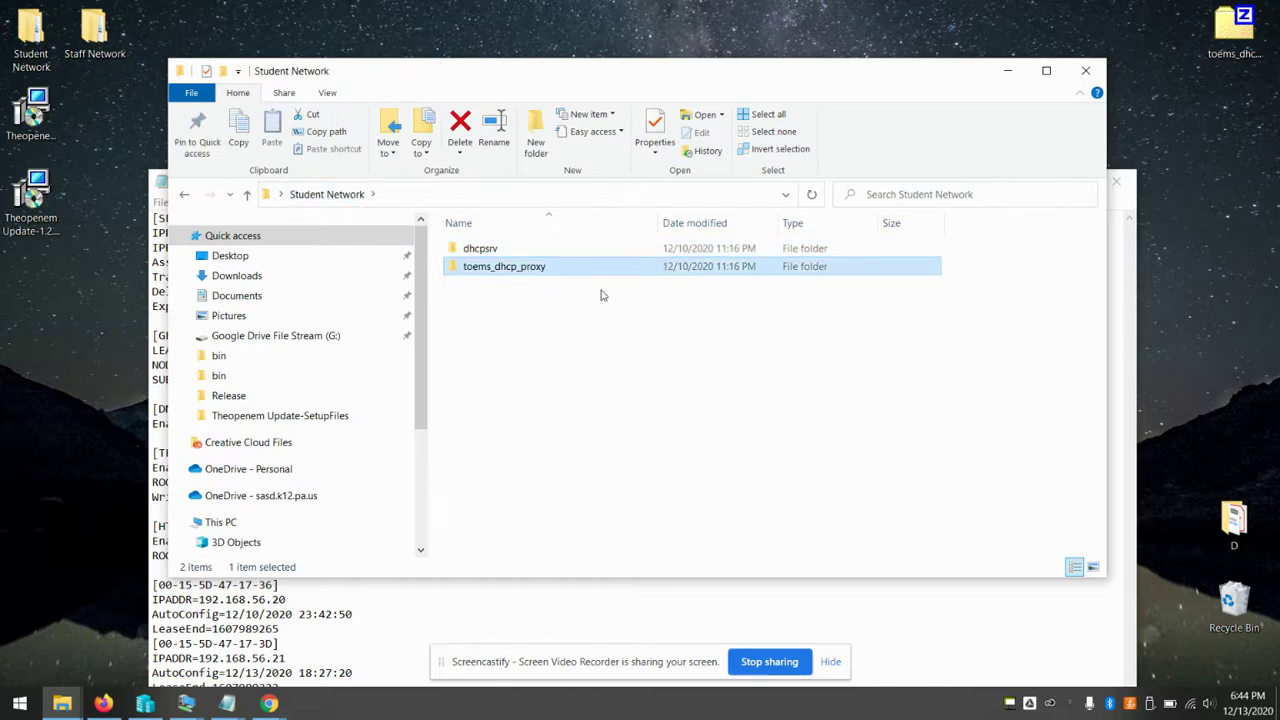
Open config.ini in toems_dhcp_proxy and check the interface=192.168.56.1 setting.
{"action": "double_click", "coordinate": [521, 270]}
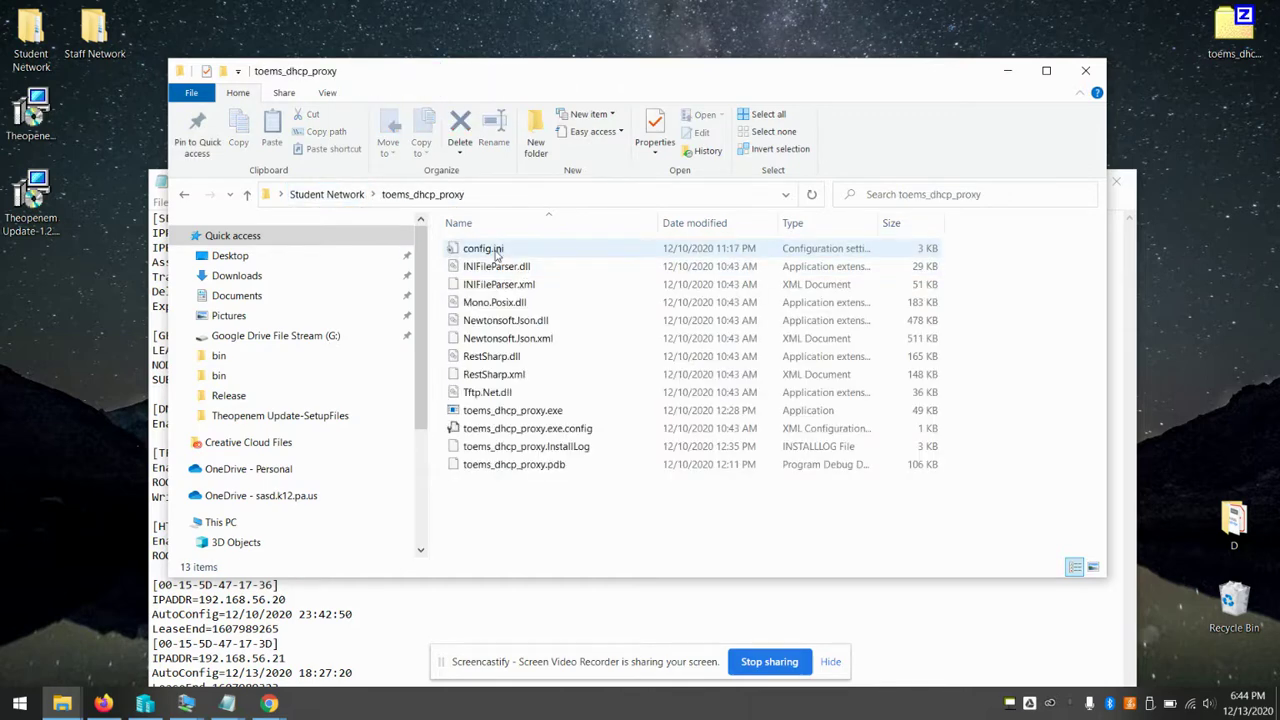
{"action": "double_click", "coordinate": [494, 249]}
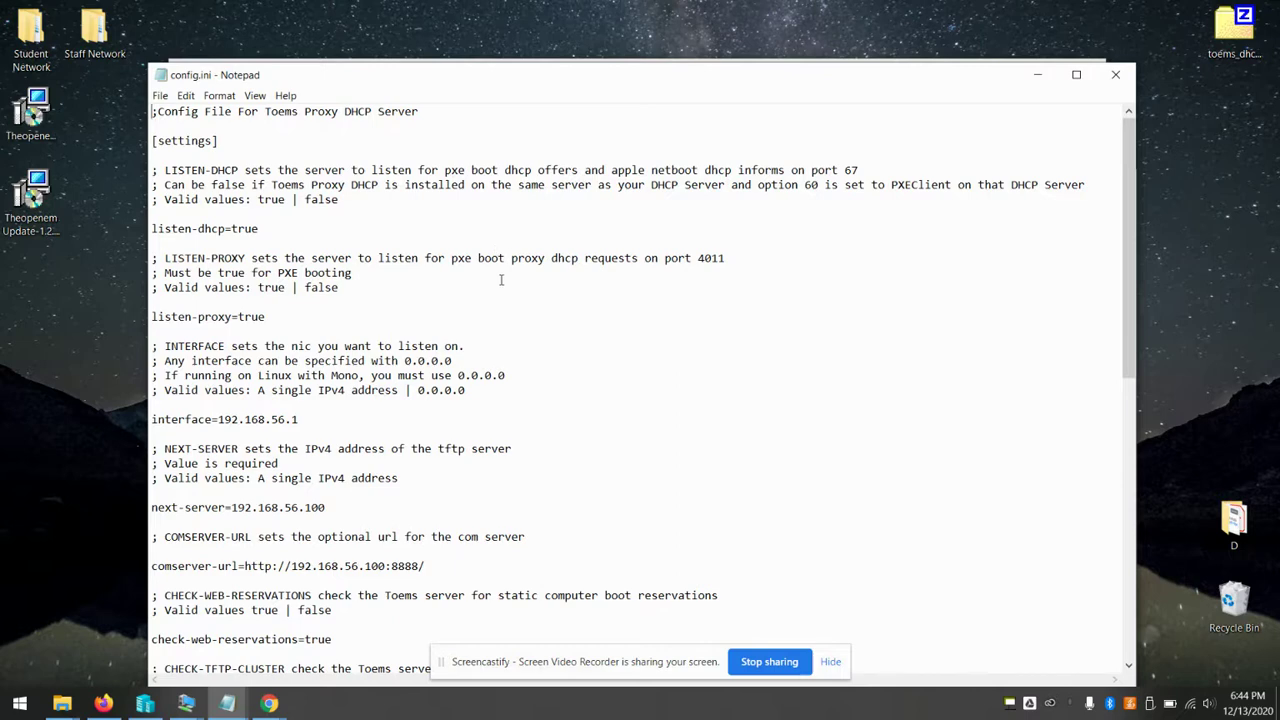
{"action": "scroll", "coordinate": [501, 280], "scroll_direction": "down", "scroll_amount": 2}
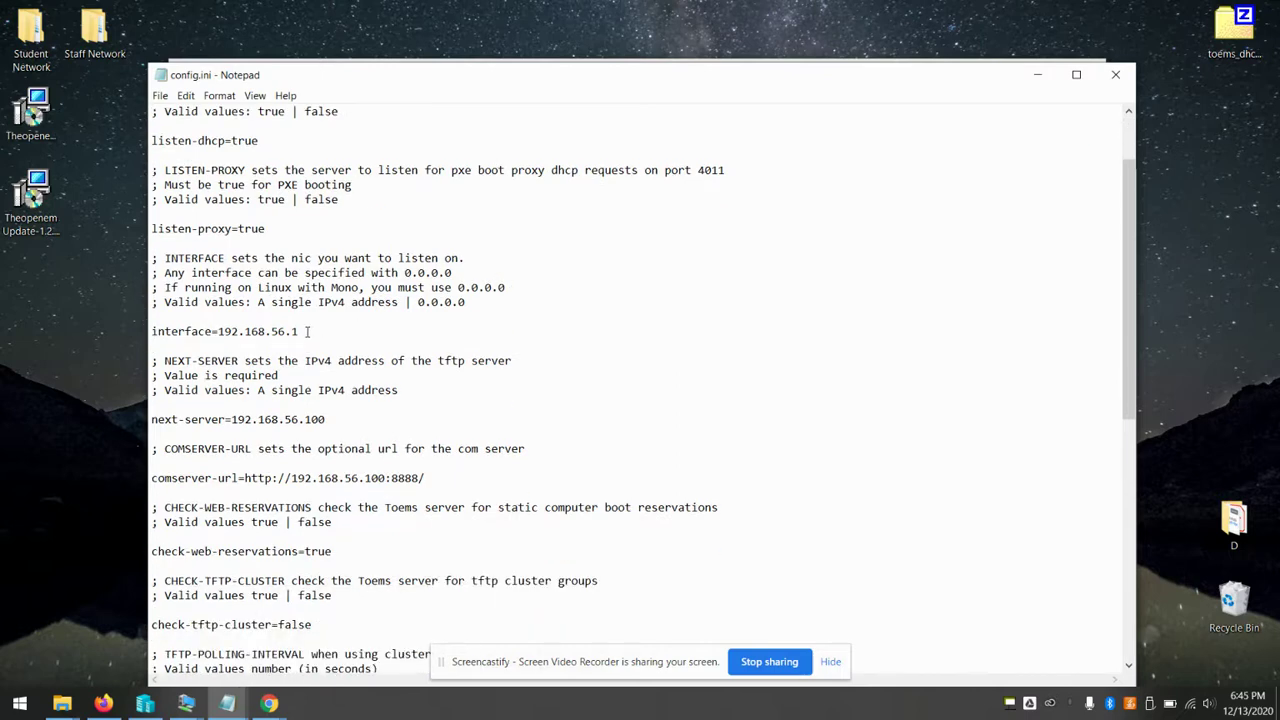
{"action": "left_click_drag", "start_coordinate": [302, 331], "coordinate": [136, 334]}
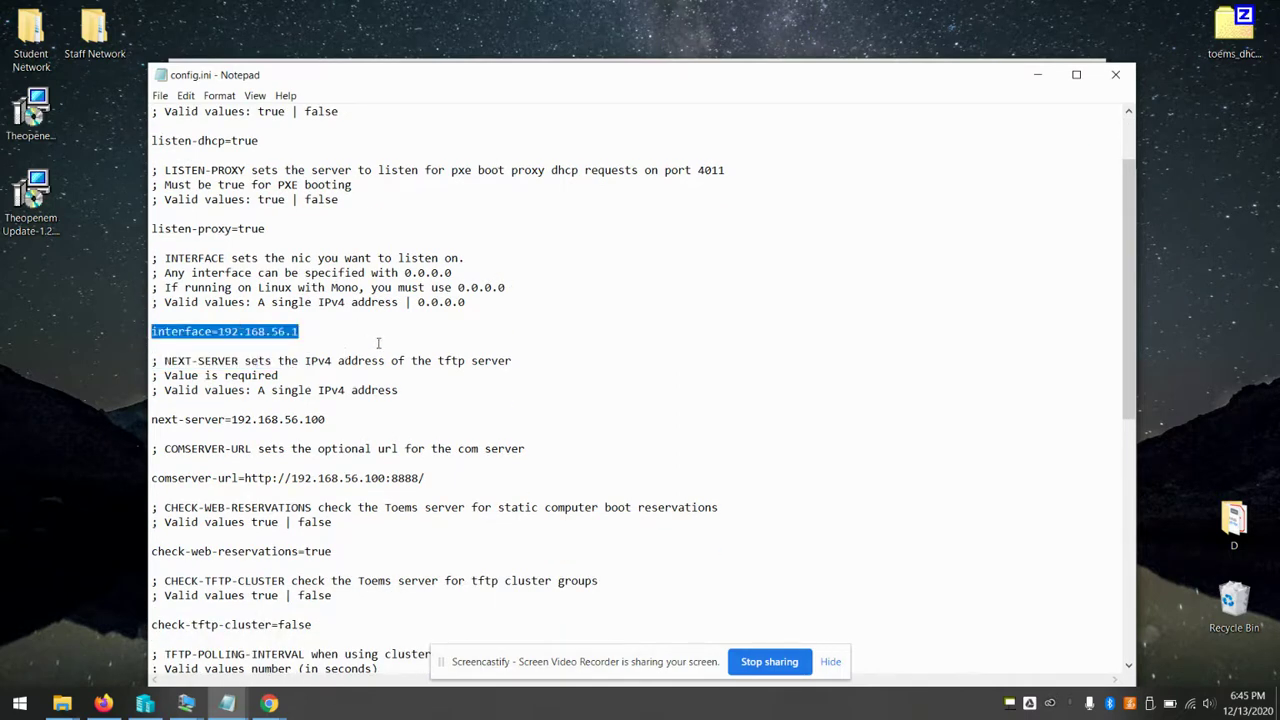
{"action": "left_click", "coordinate": [337, 333]}
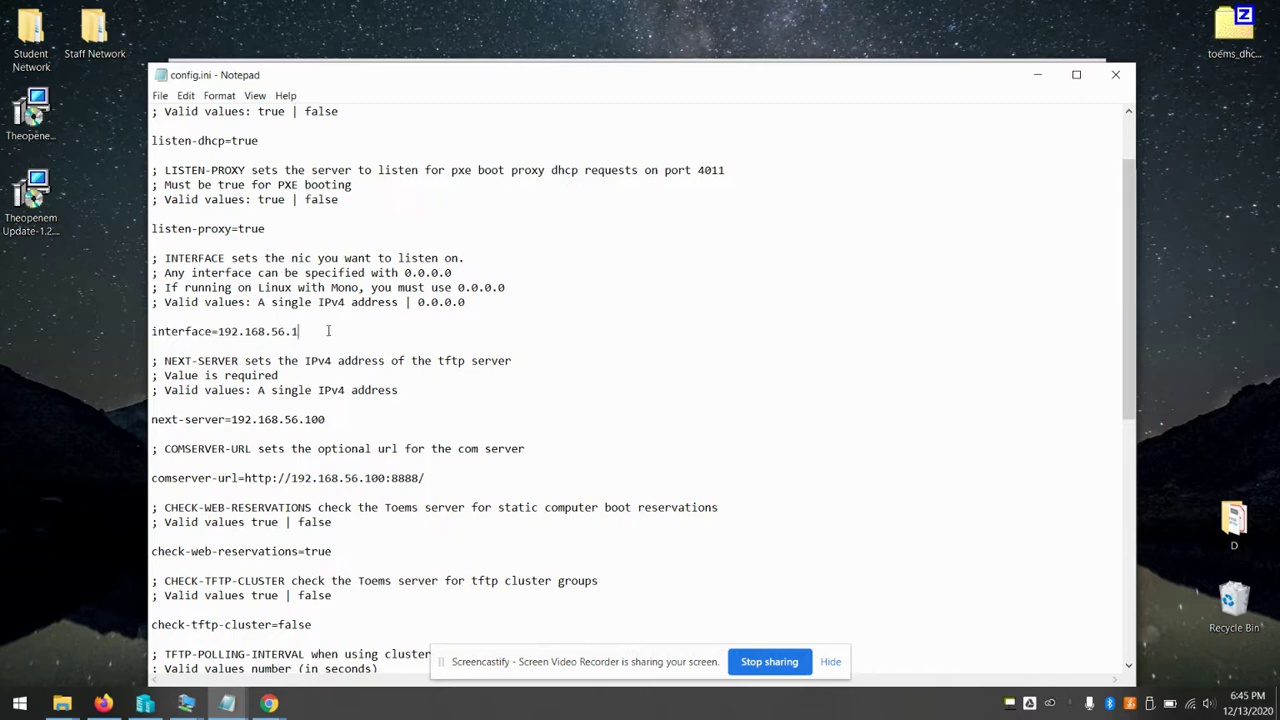
{"action": "key", "text": "shift+Left"}
{"action": "key", "text": "shift+Left"}
{"action": "key", "text": "shift+Left"}
{"action": "key", "text": "shift+Left"}
{"action": "key", "text": "shift+Left"}
{"action": "left_click", "coordinate": [325, 333]}
Check next-server=192.168.56.100 and the comserver-url value, then close config.ini unchanged.
{"action": "left_click_drag", "start_coordinate": [345, 419], "coordinate": [233, 419]}
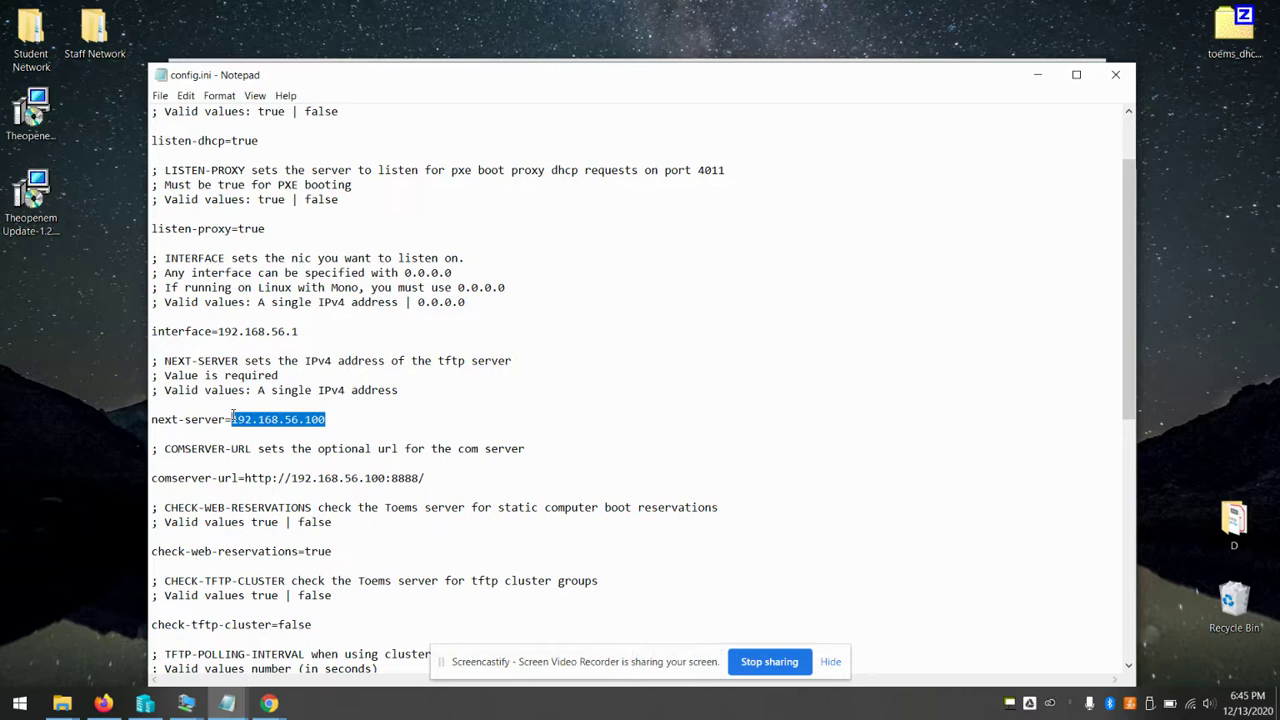
{"action": "scroll", "coordinate": [383, 466], "scroll_direction": "down", "scroll_amount": 4}
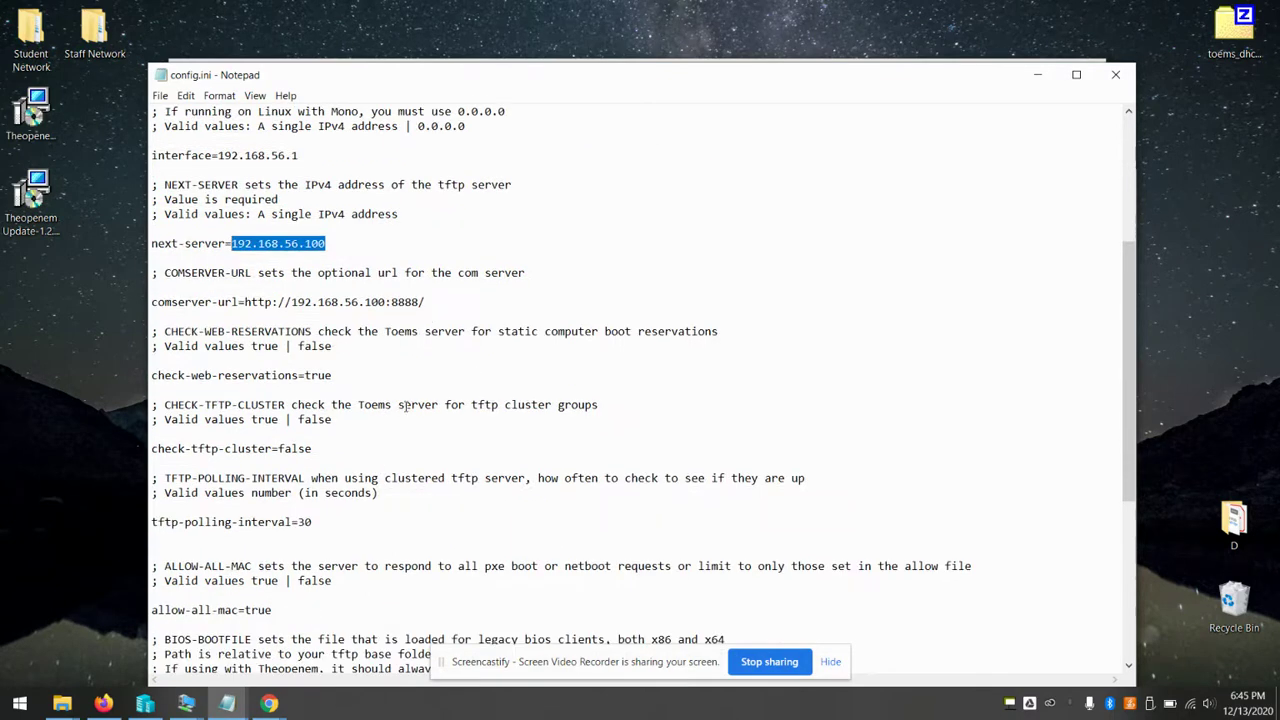
{"action": "scroll", "coordinate": [430, 317], "scroll_direction": "down", "scroll_amount": 6}
{"action": "scroll", "coordinate": [430, 317], "scroll_direction": "up", "scroll_amount": 1}
{"action": "scroll", "coordinate": [430, 317], "scroll_direction": "up", "scroll_amount": 2}
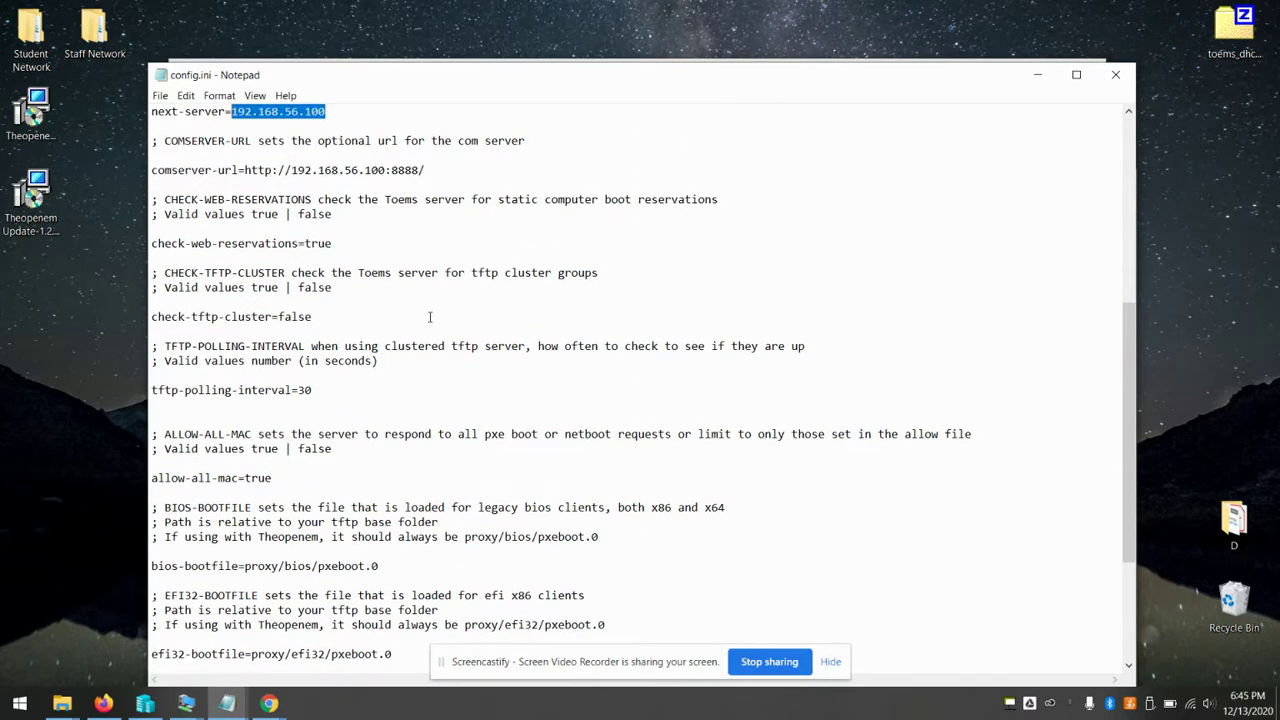
{"action": "left_click_drag", "start_coordinate": [244, 170], "coordinate": [457, 169]}
{"action": "left_click", "coordinate": [597, 177]}
{"action": "scroll", "coordinate": [596, 177], "scroll_direction": "up", "scroll_amount": 1}
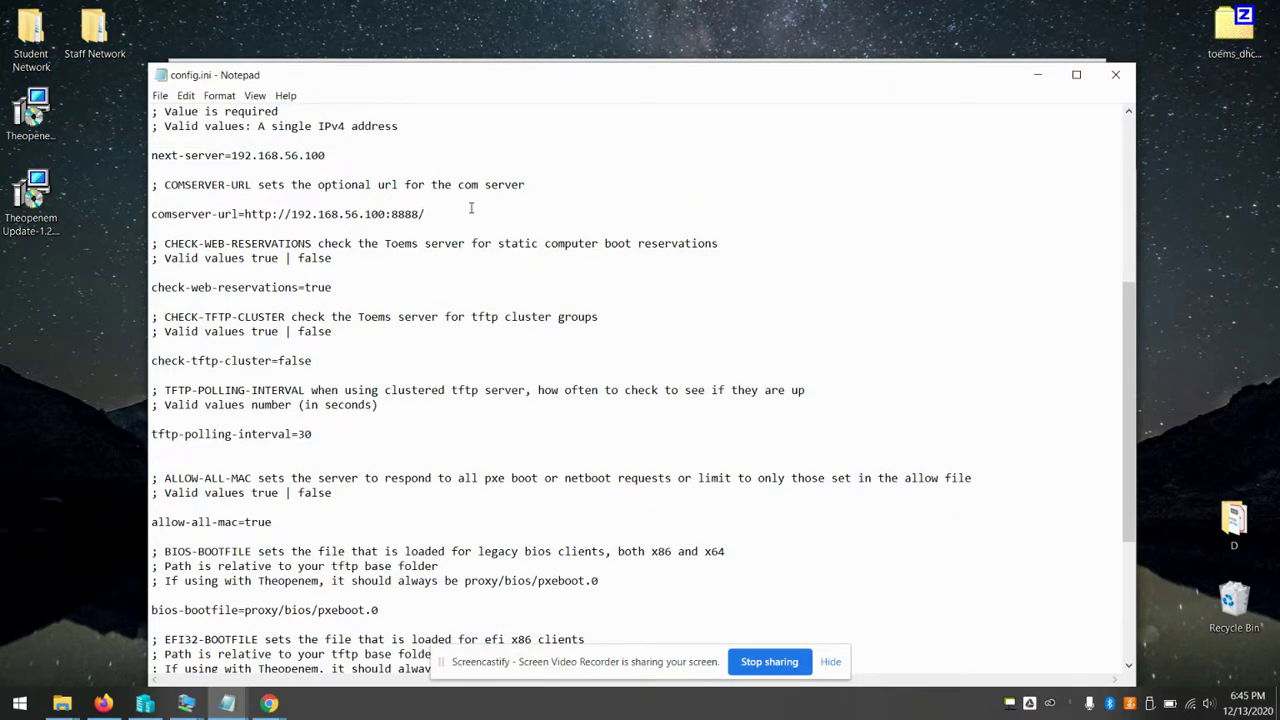
{"action": "scroll", "coordinate": [526, 238], "scroll_direction": "up", "scroll_amount": 2}
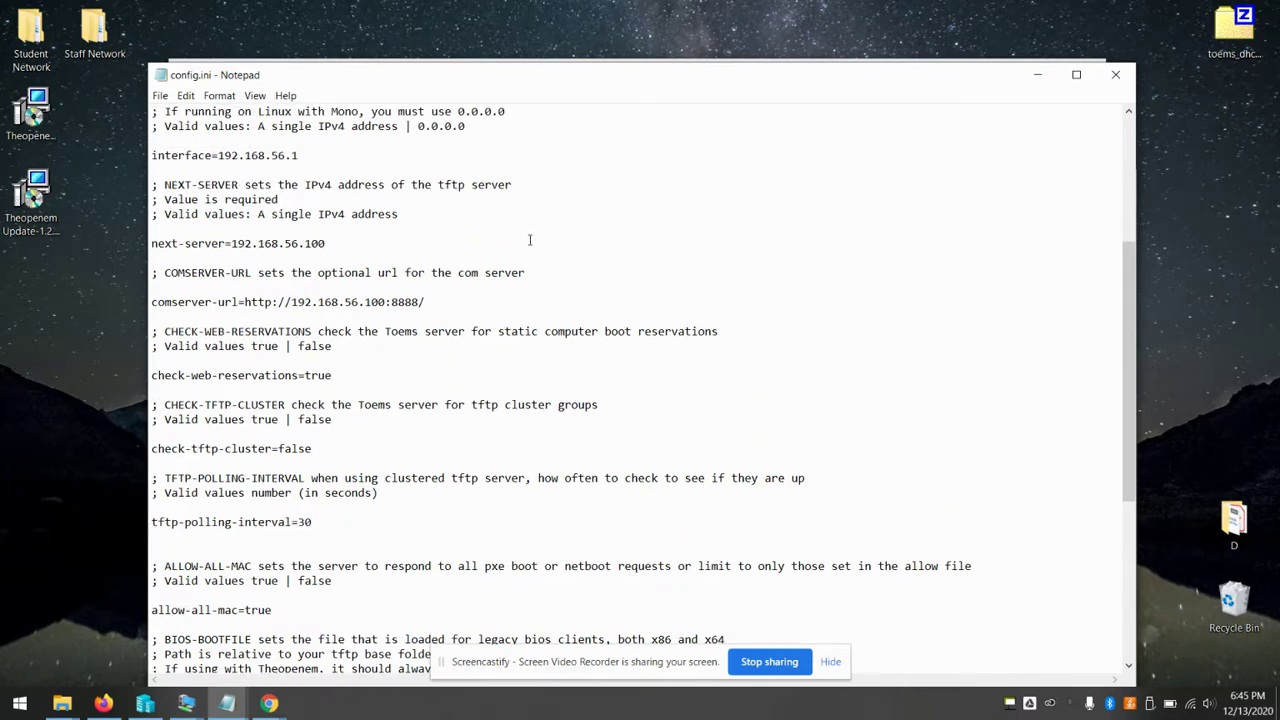
{"action": "left_click", "coordinate": [1116, 75]}
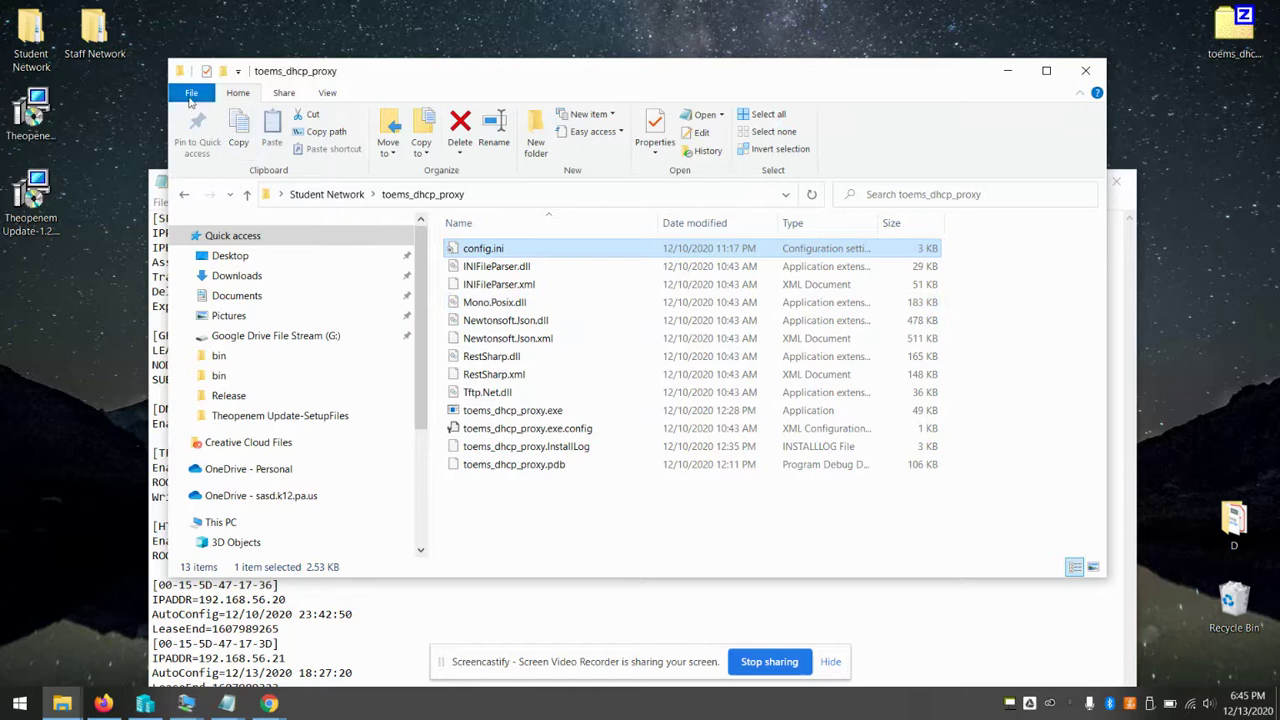
Run .\toems_dhcp_proxy.exe --debug from an administrator PowerShell in the toems_dhcp_proxy folder.
{"action": "left_click", "coordinate": [191, 93]}
{"action": "mouse_move", "coordinate": [300, 158]}
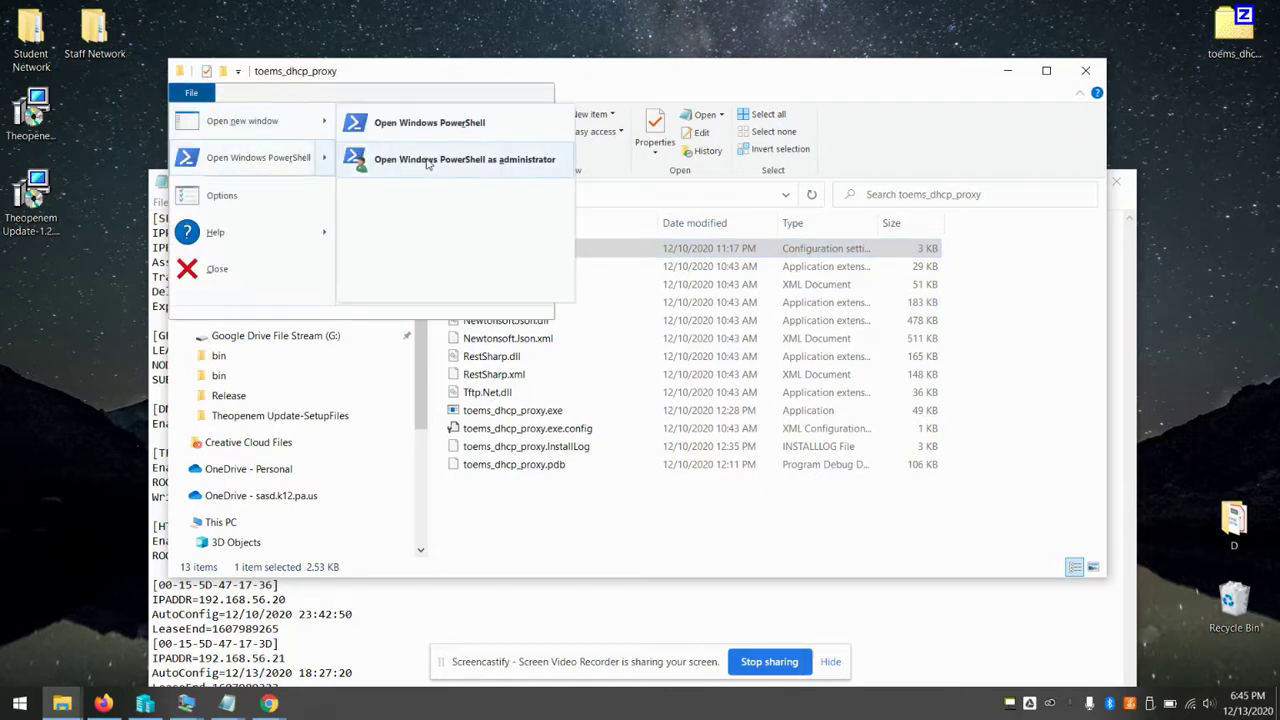
{"action": "left_click", "coordinate": [427, 162]}
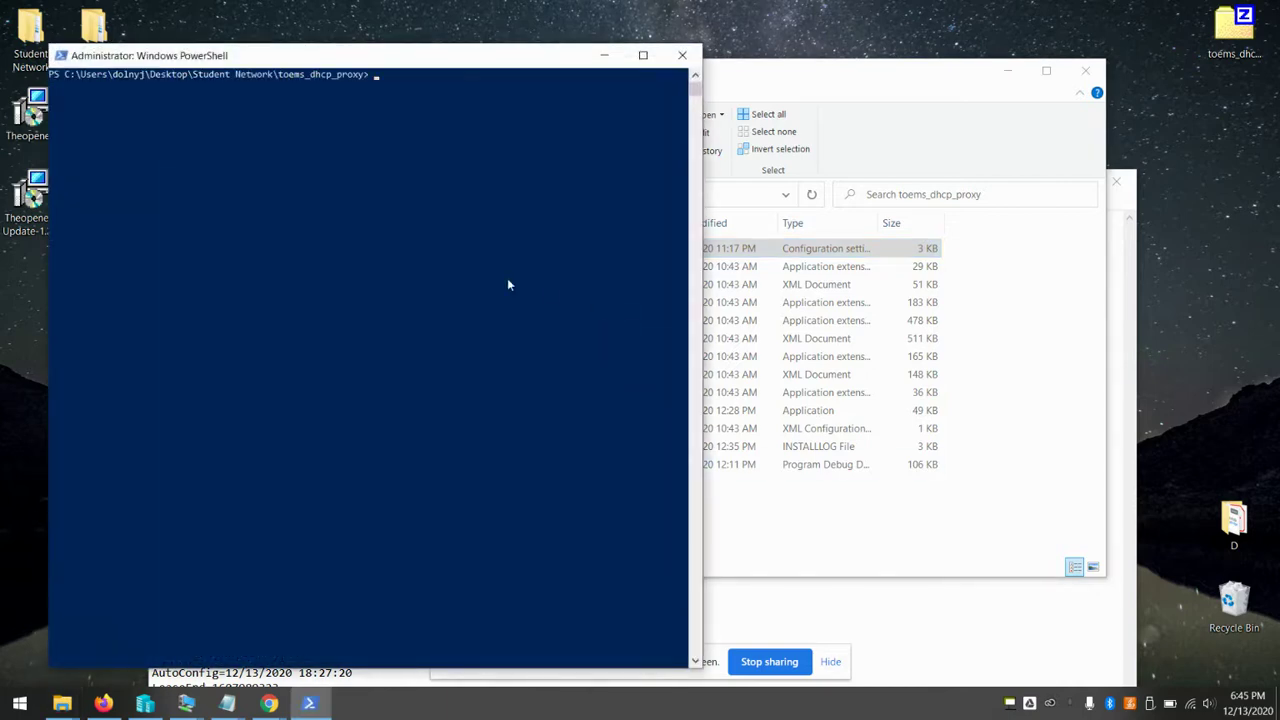
{"action": "type", "text": "toem"}
{"action": "key", "text": "Tab"}
{"action": "type", "text": "--debug"}
{"action": "key", "text": "Return"}
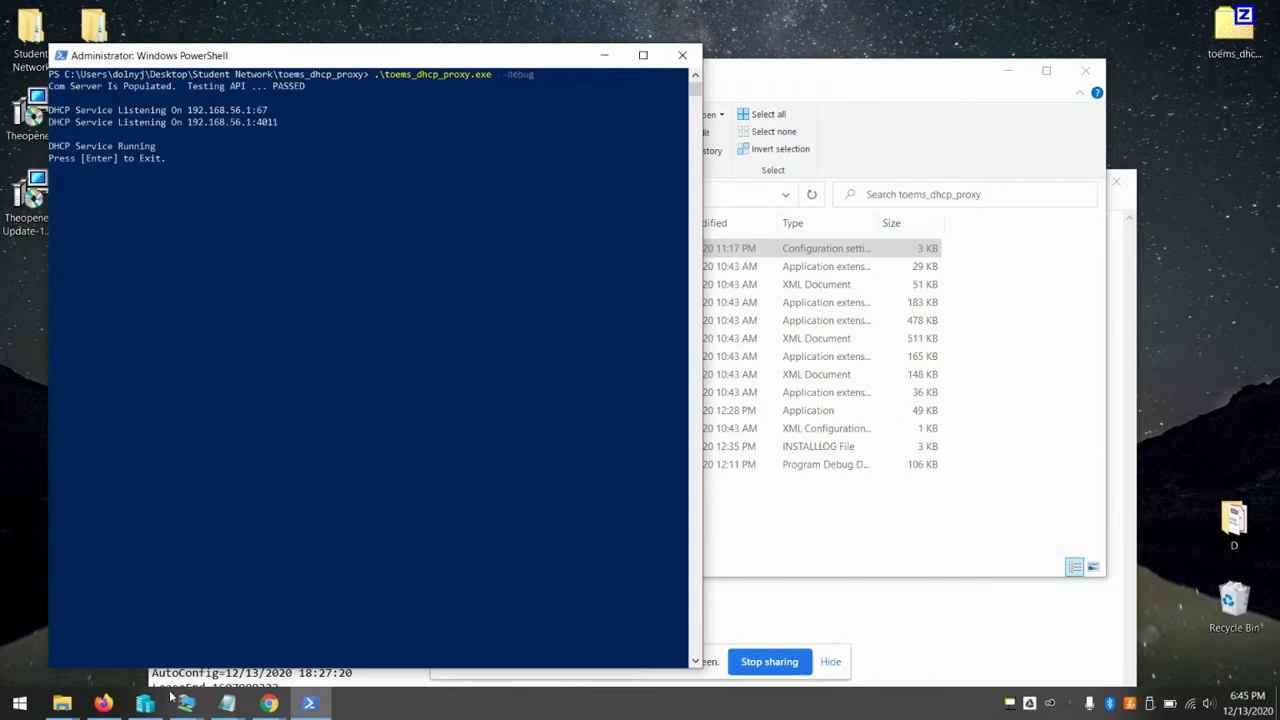
Start the testpc virtual machine.
{"action": "mouse_move", "coordinate": [225, 700]}
{"action": "left_click", "coordinate": [227, 642]}
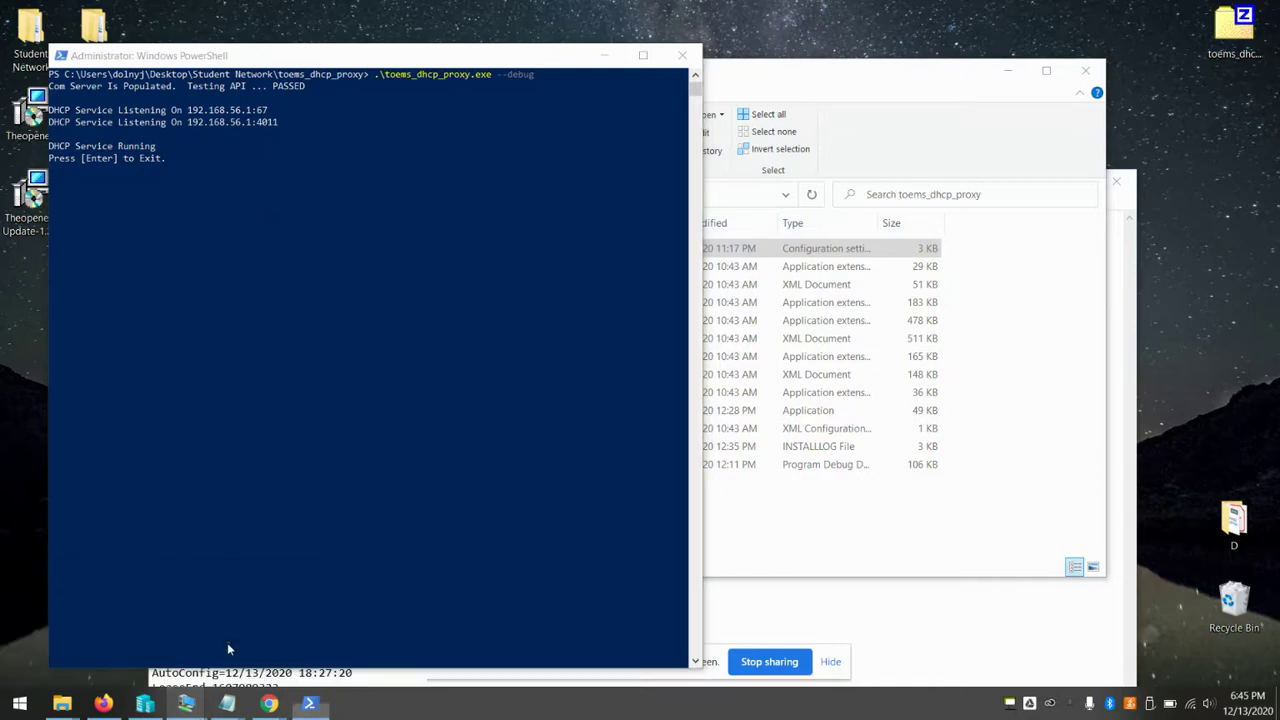
{"action": "left_click", "coordinate": [306, 286]}
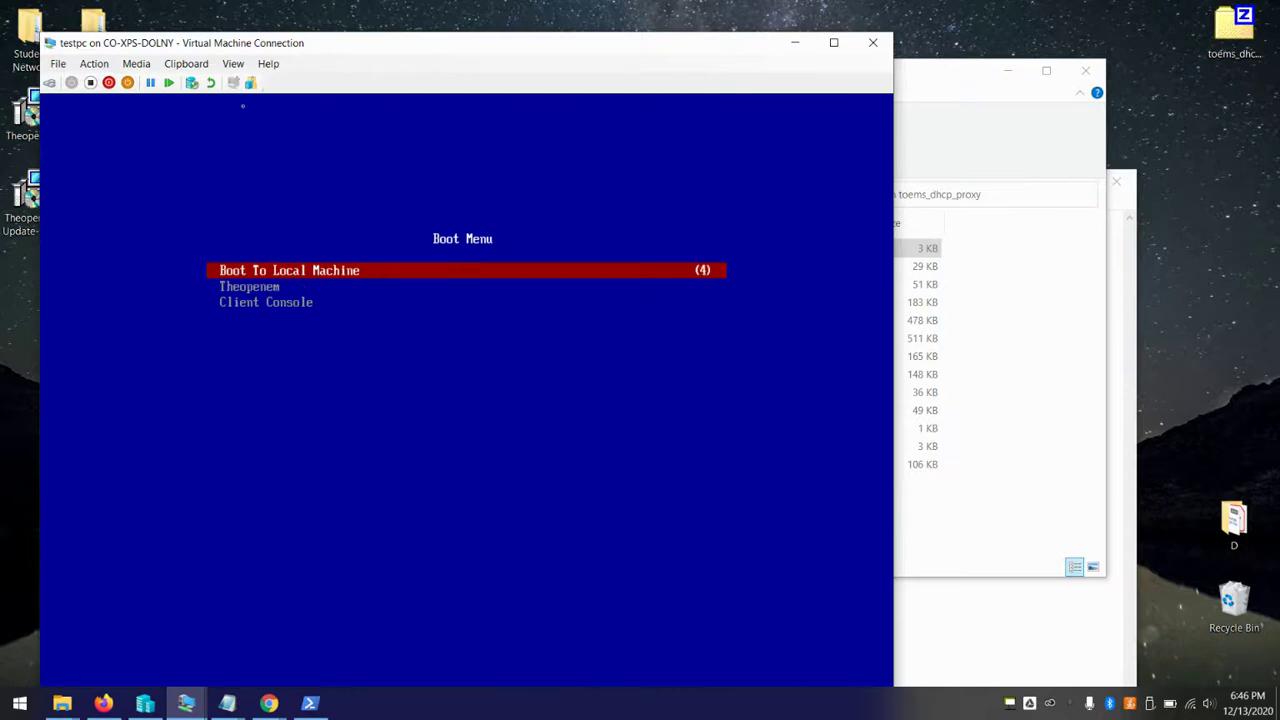
Turn off testpc at the boot menu, review the proxy's EFIx8664 request lines, and stop the proxy.
{"action": "left_click", "coordinate": [90, 82]}
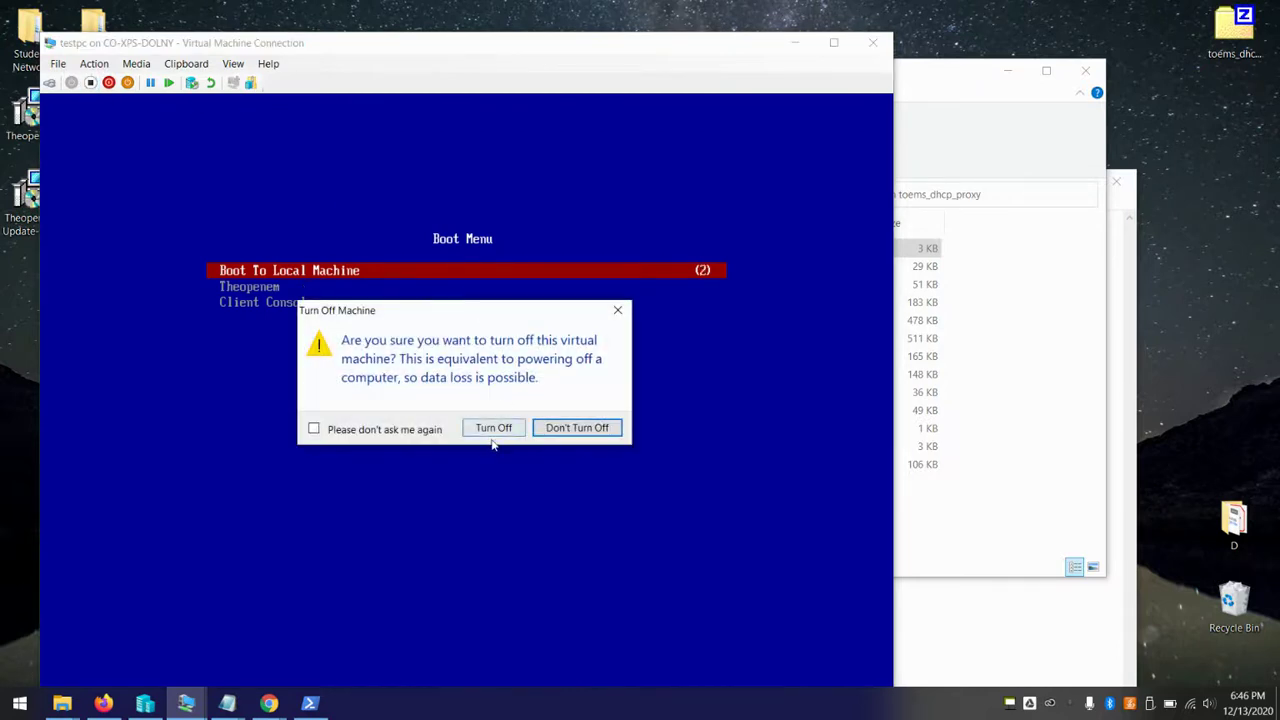
{"action": "left_click", "coordinate": [494, 429]}
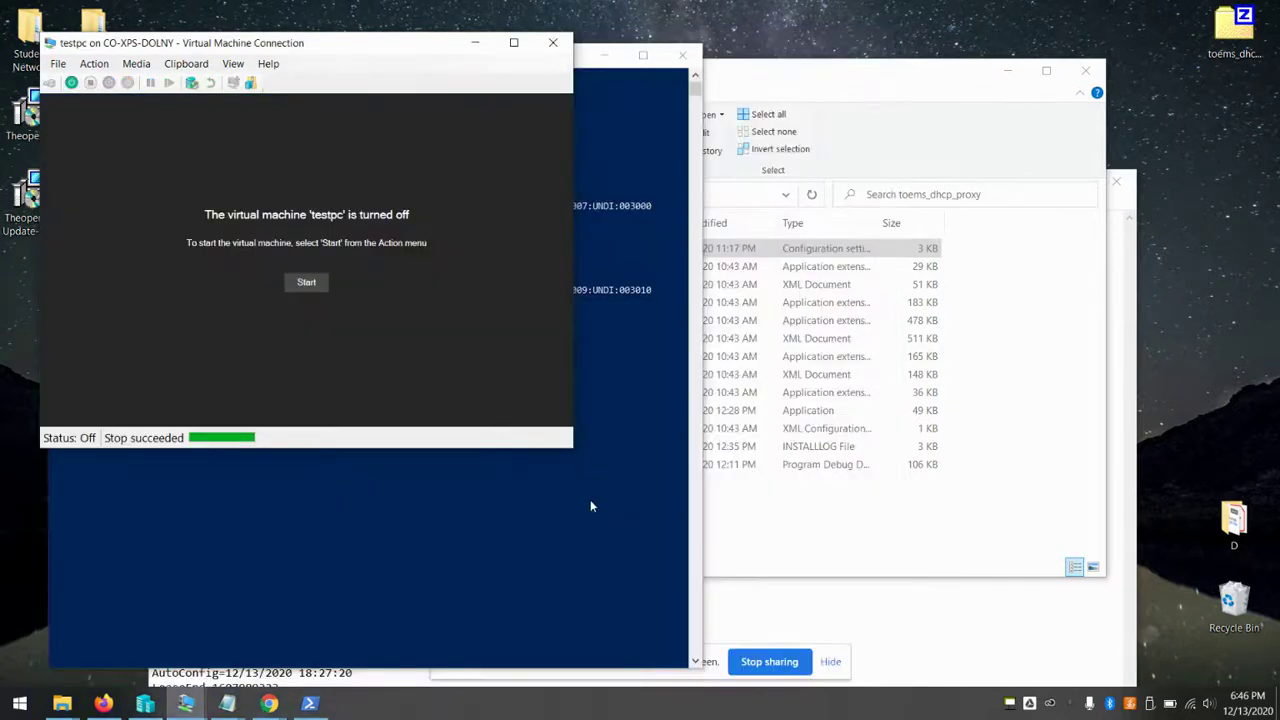
{"action": "left_click", "coordinate": [590, 506]}
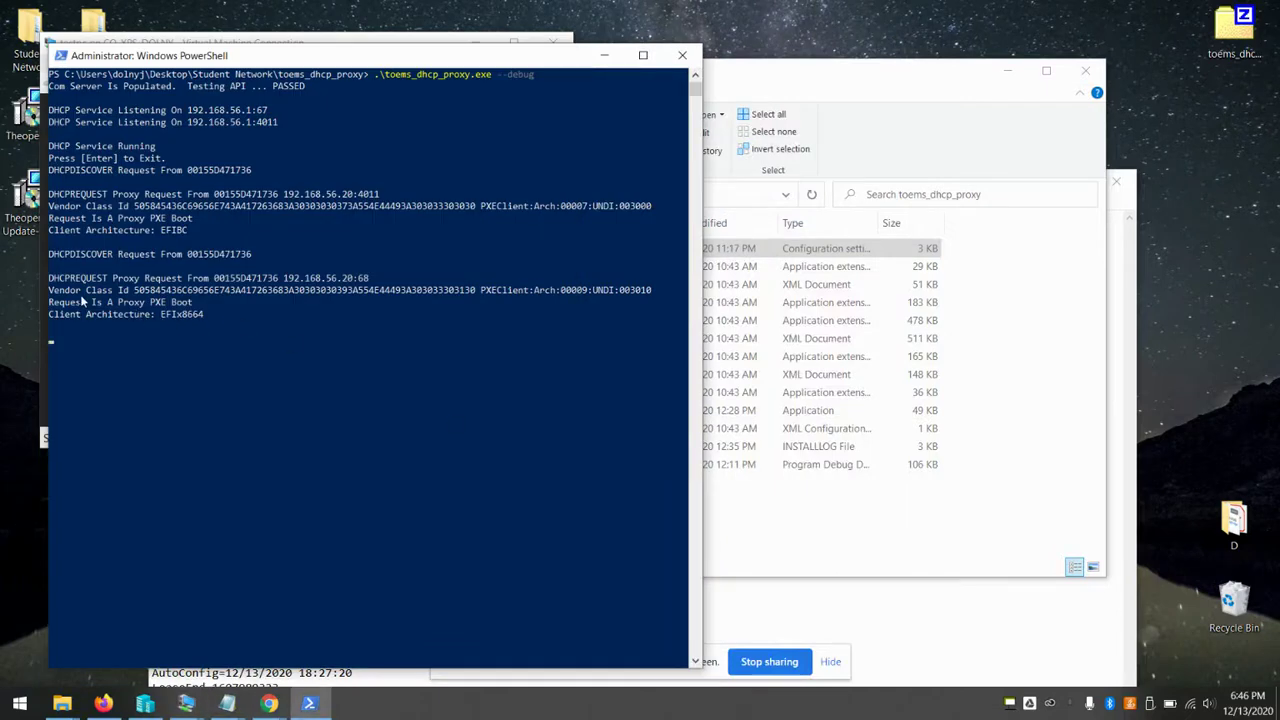
{"action": "left_click_drag", "start_coordinate": [70, 302], "coordinate": [202, 317]}
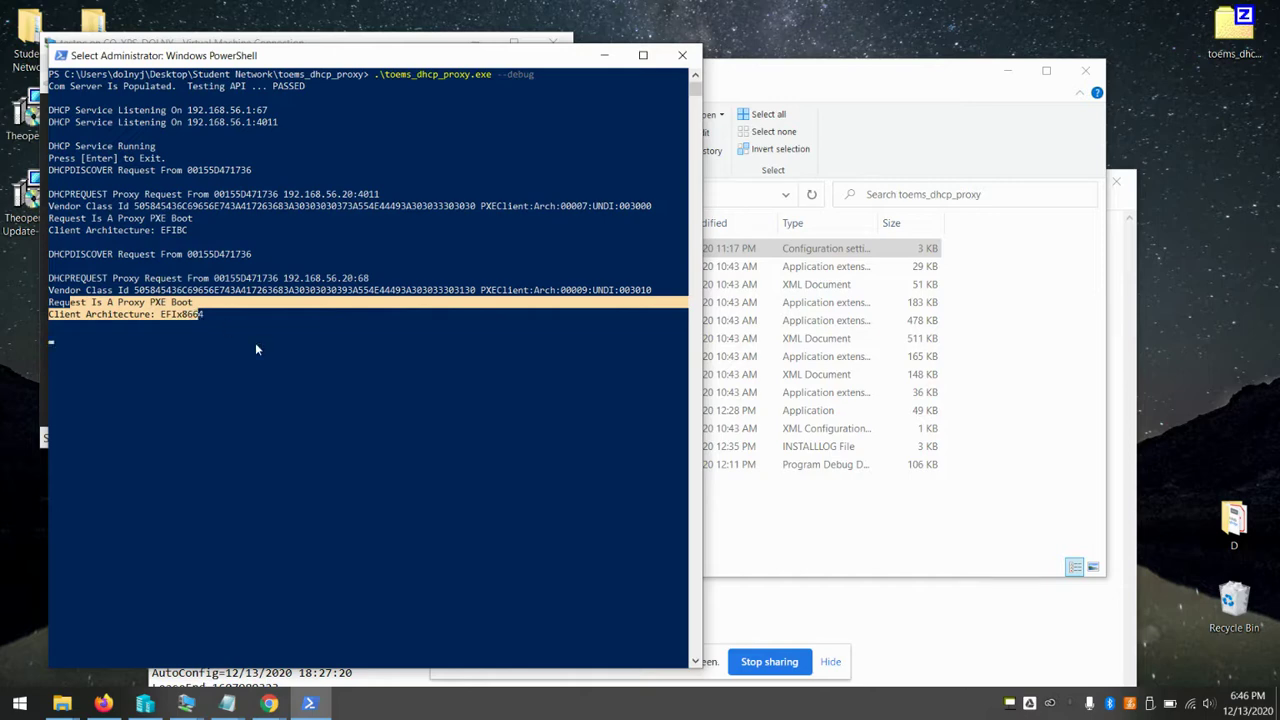
{"action": "key", "text": "Return"}
{"action": "key", "text": "Return"}
{"action": "key", "text": "Return"}
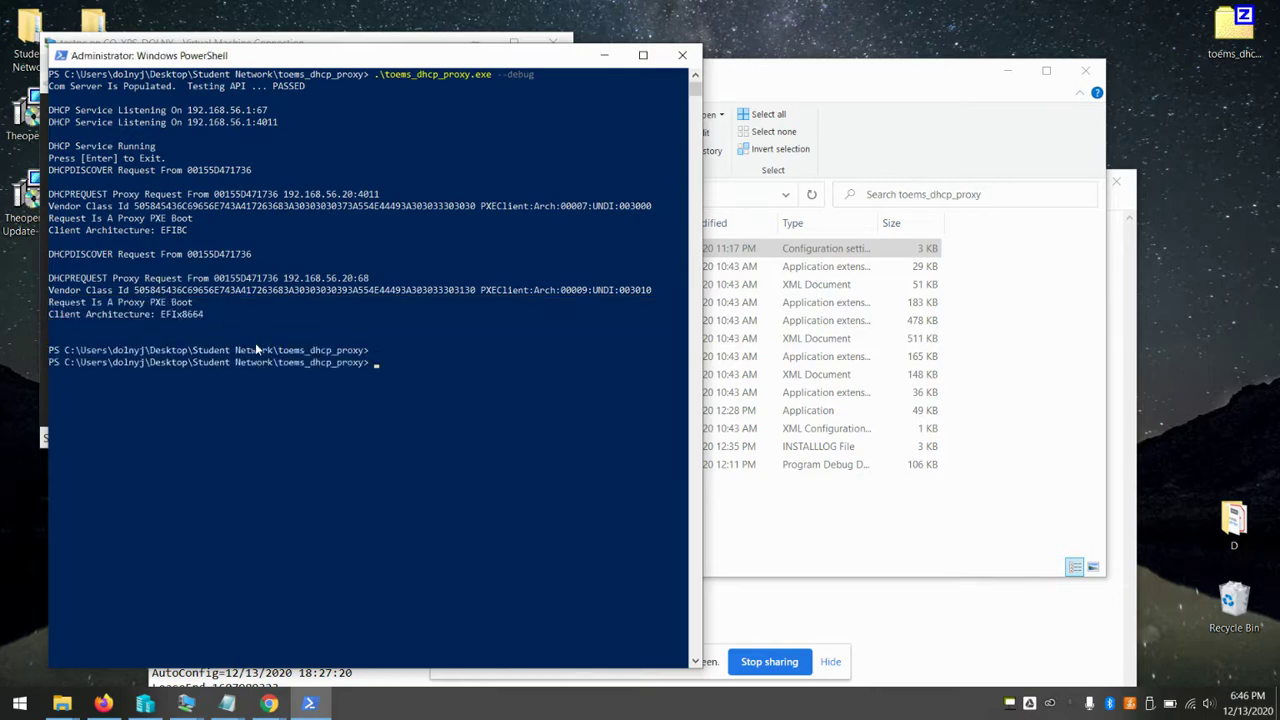
Rerun the DHCP proxy in debug mode and start the legacybios virtual machine.
{"action": "key", "text": "Up"}
{"action": "key", "text": "Return"}
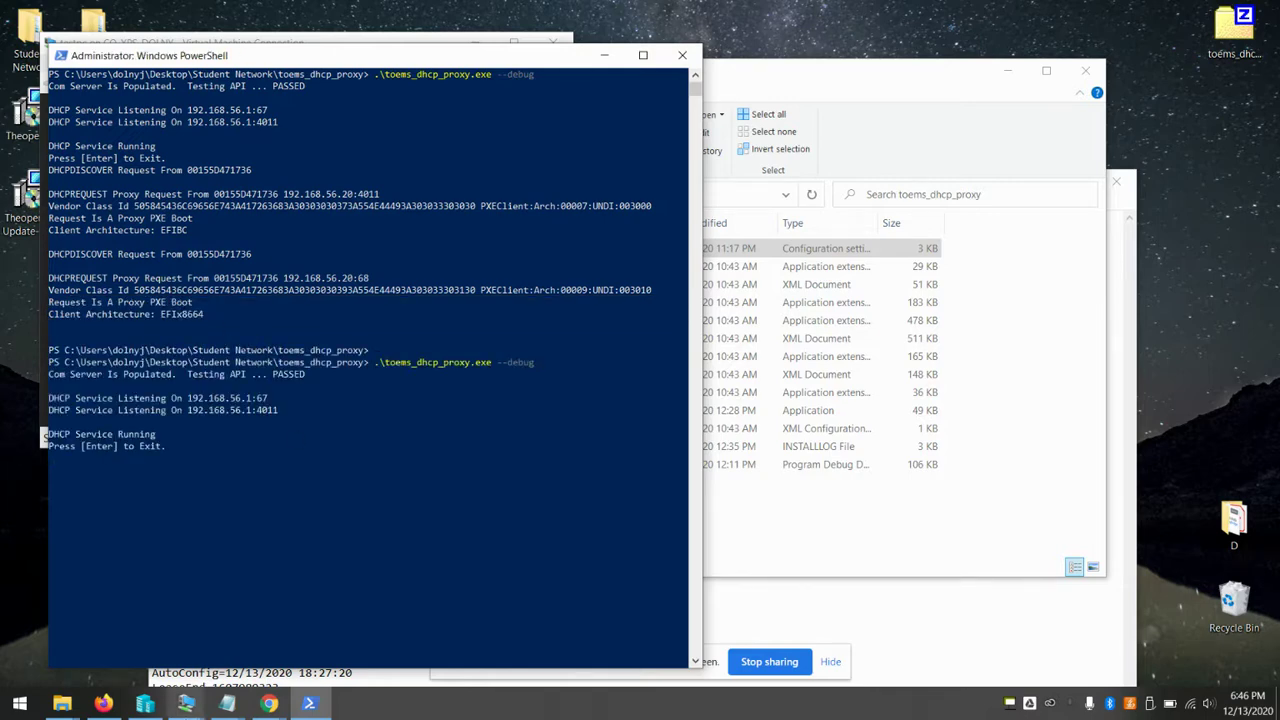
{"action": "mouse_move", "coordinate": [185, 703]}
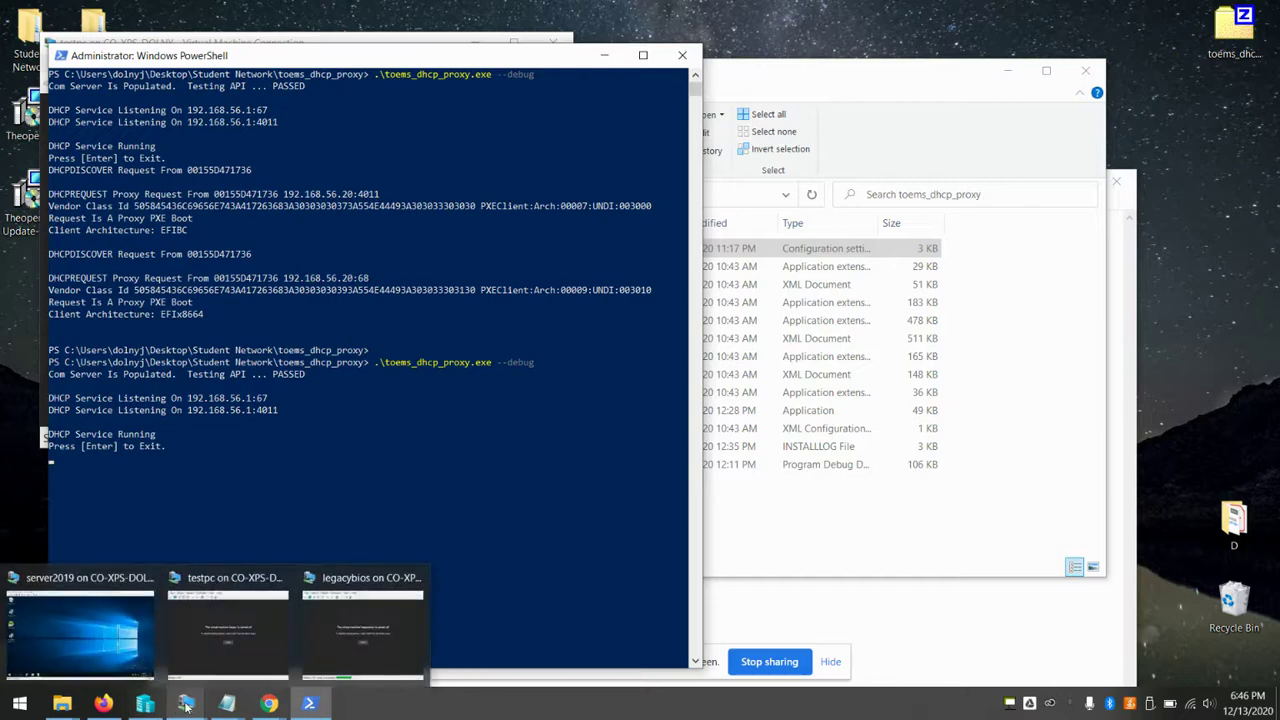
{"action": "left_click", "coordinate": [356, 668]}
{"action": "left_click", "coordinate": [312, 282]}
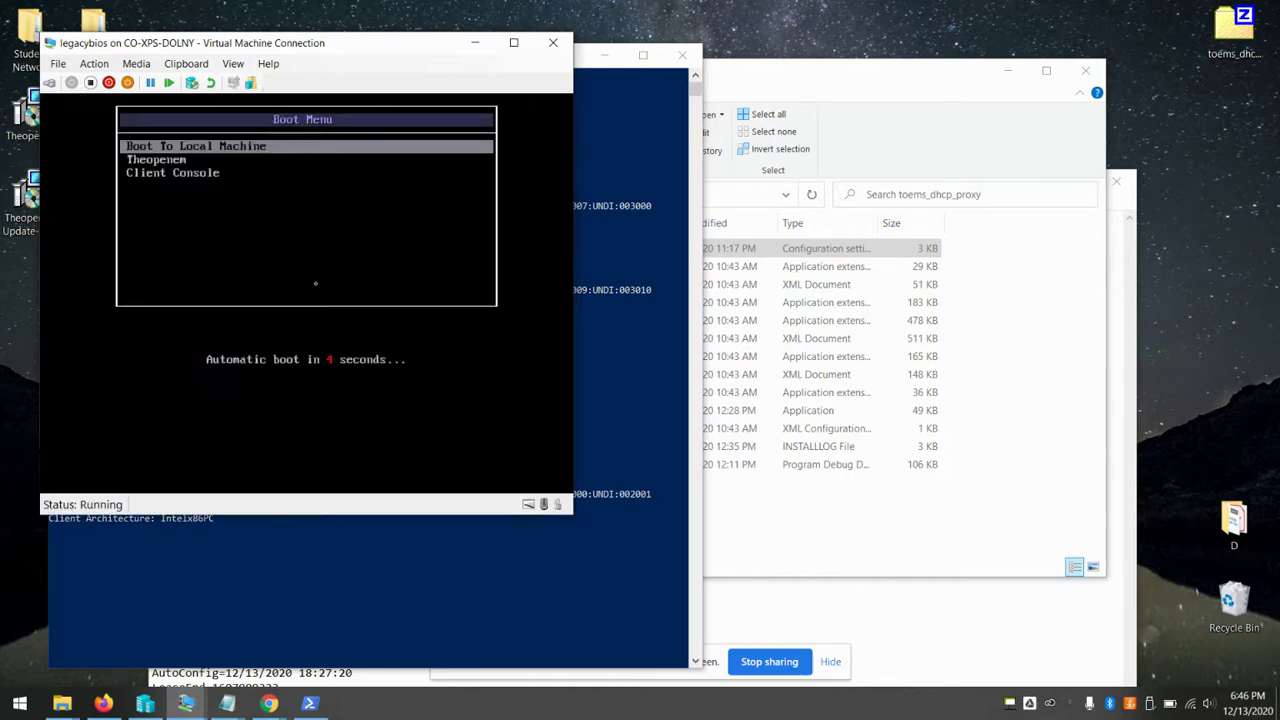
Turn off legacybios at the Boot Menu and highlight the Intelx86PC request in the proxy log.
{"action": "left_click", "coordinate": [90, 82]}
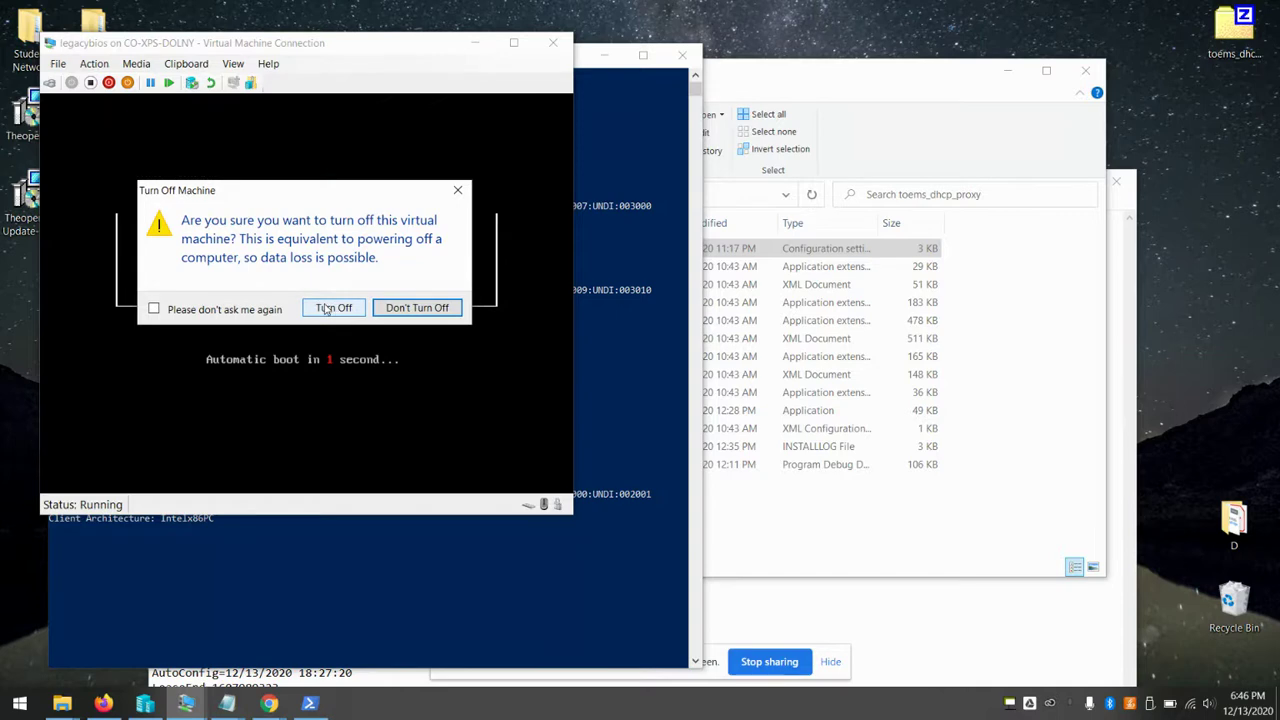
{"action": "left_click", "coordinate": [326, 310]}
{"action": "left_click", "coordinate": [398, 507]}
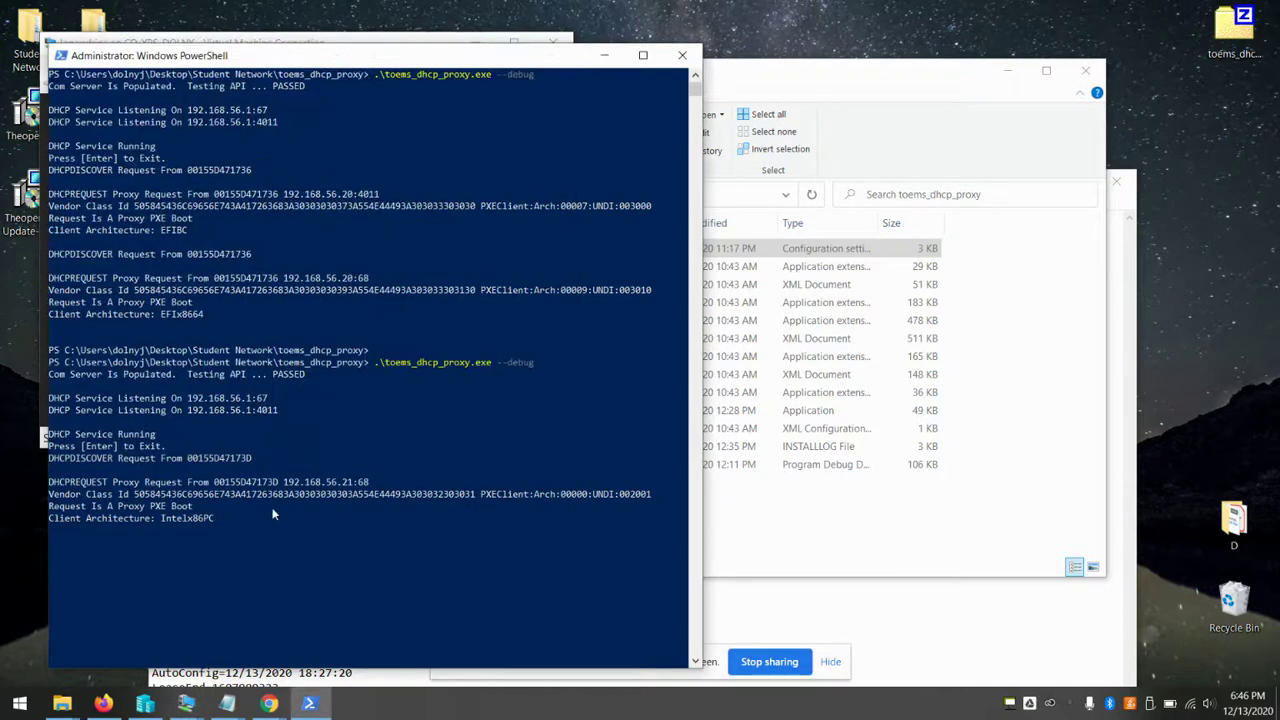
{"action": "left_click_drag", "start_coordinate": [161, 517], "coordinate": [211, 520]}
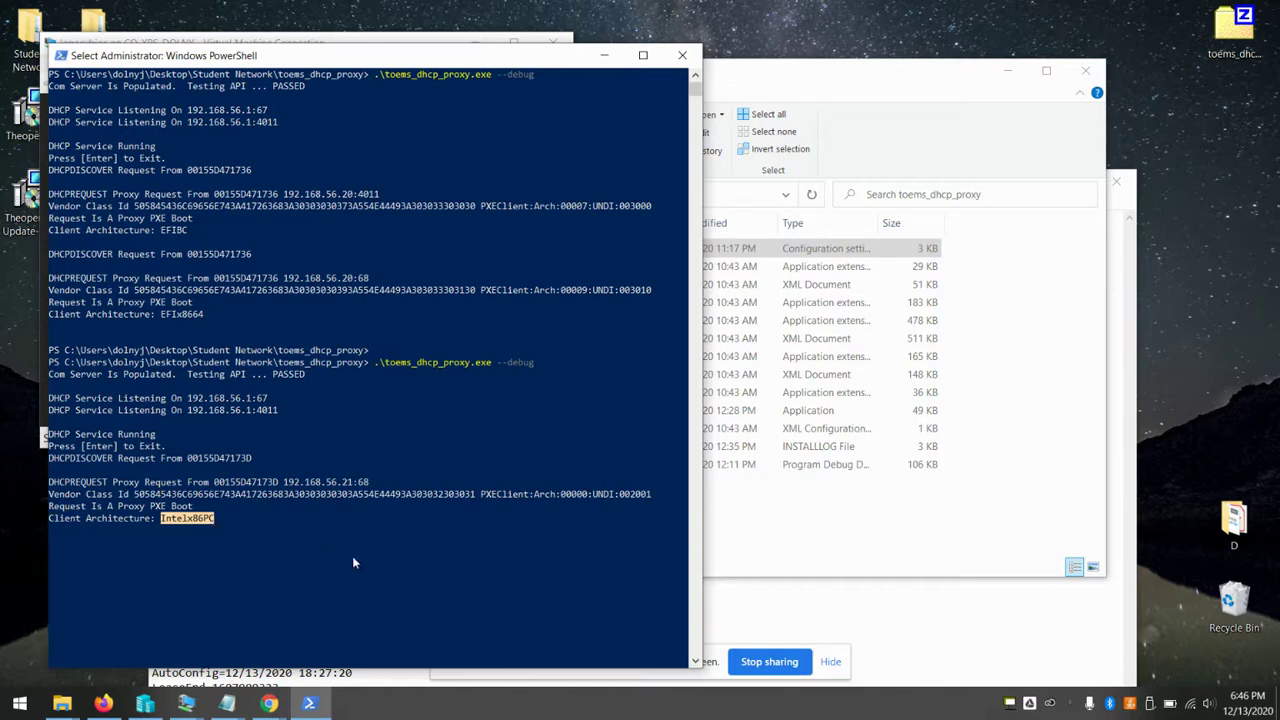
Close PowerShell and the legacybios and testpc VM windows, and minimize File Explorer and Notepad.
{"action": "left_click", "coordinate": [694, 60]}
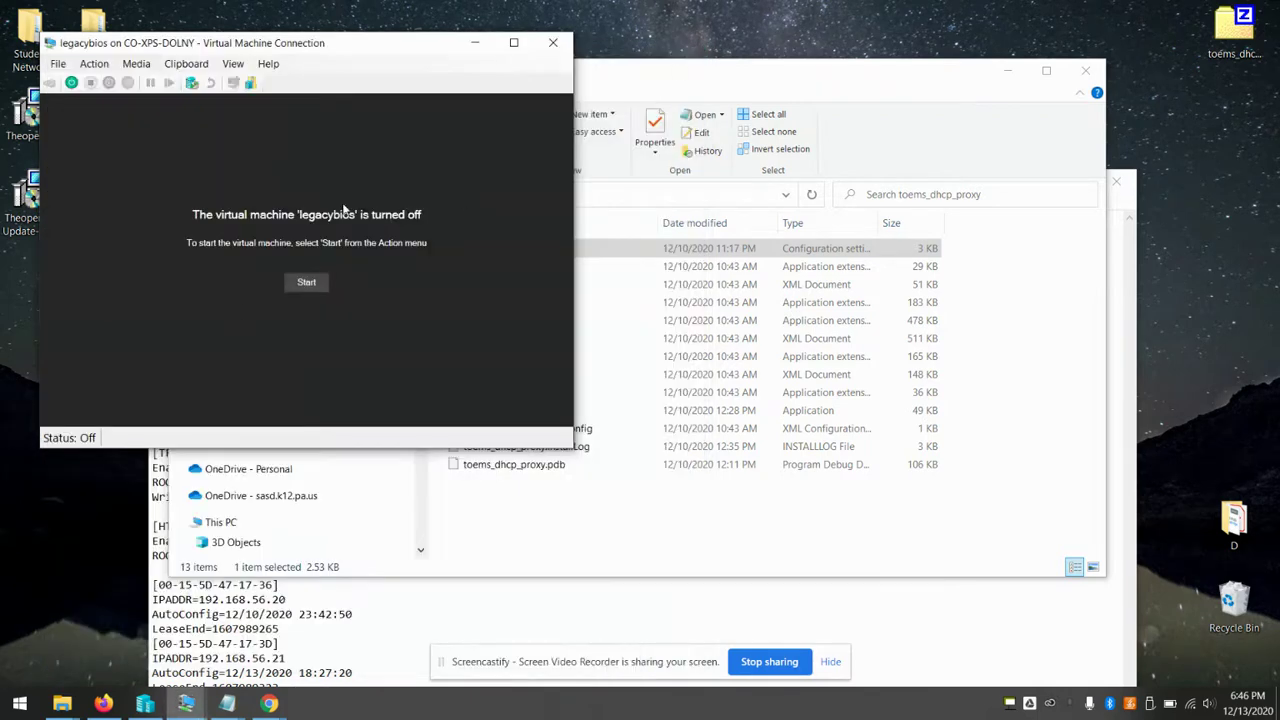
{"action": "left_click", "coordinate": [557, 44]}
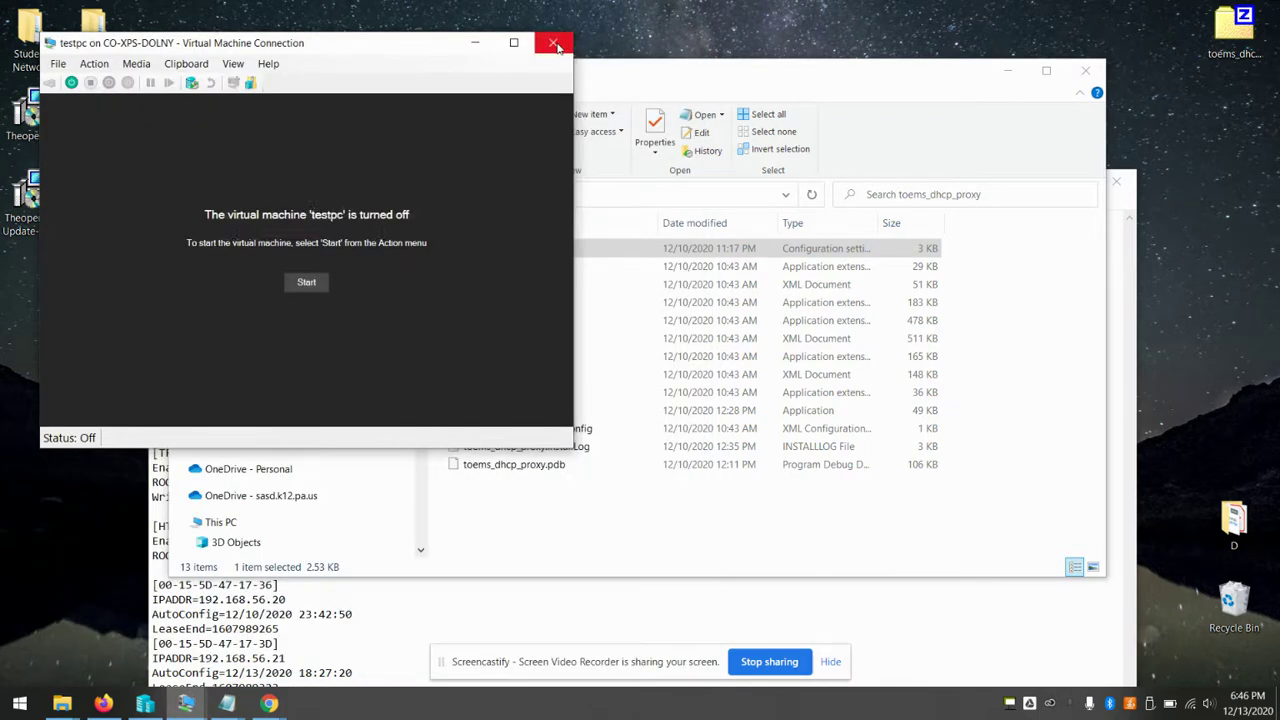
{"action": "left_click", "coordinate": [553, 42]}
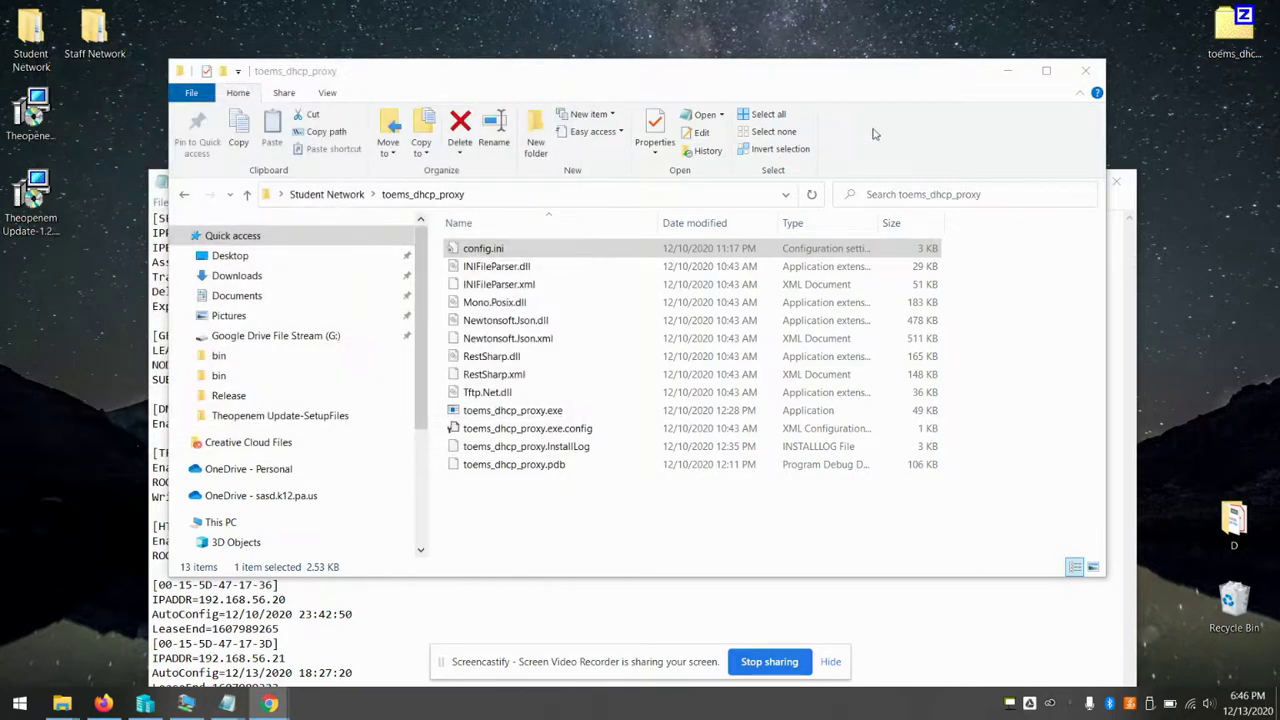
{"action": "left_click", "coordinate": [1008, 82]}
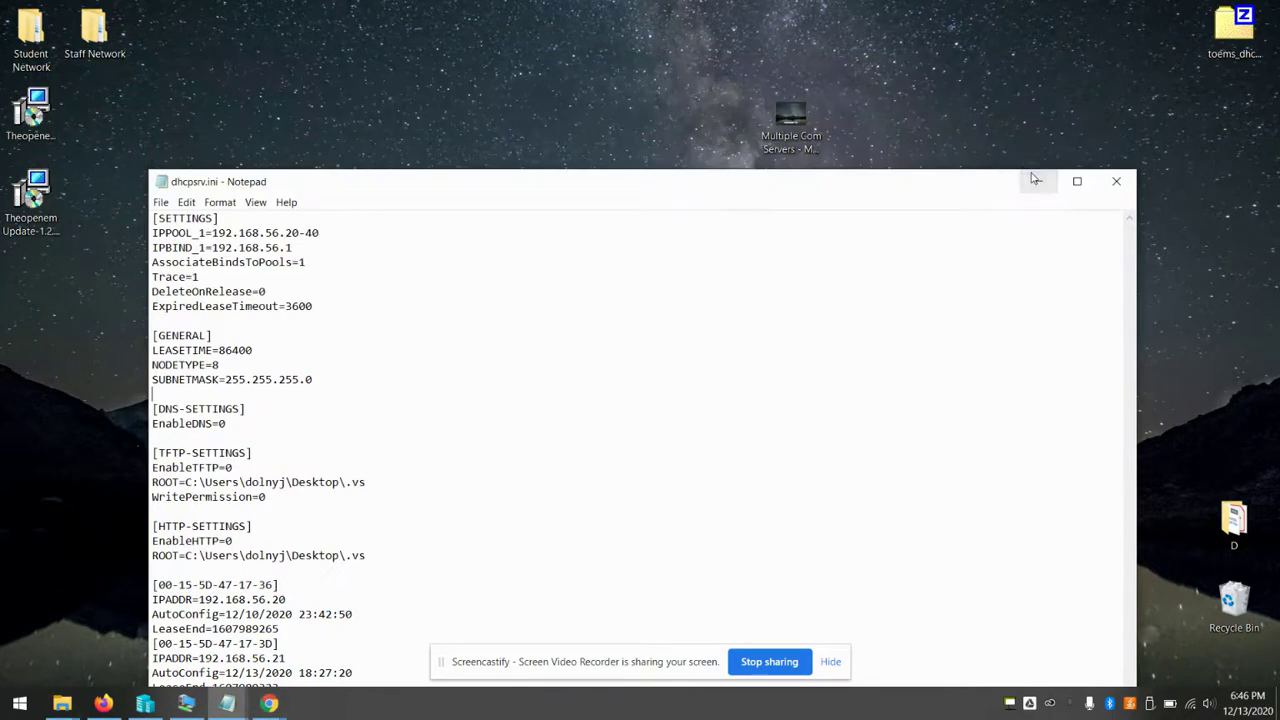
{"action": "left_click", "coordinate": [1036, 180]}
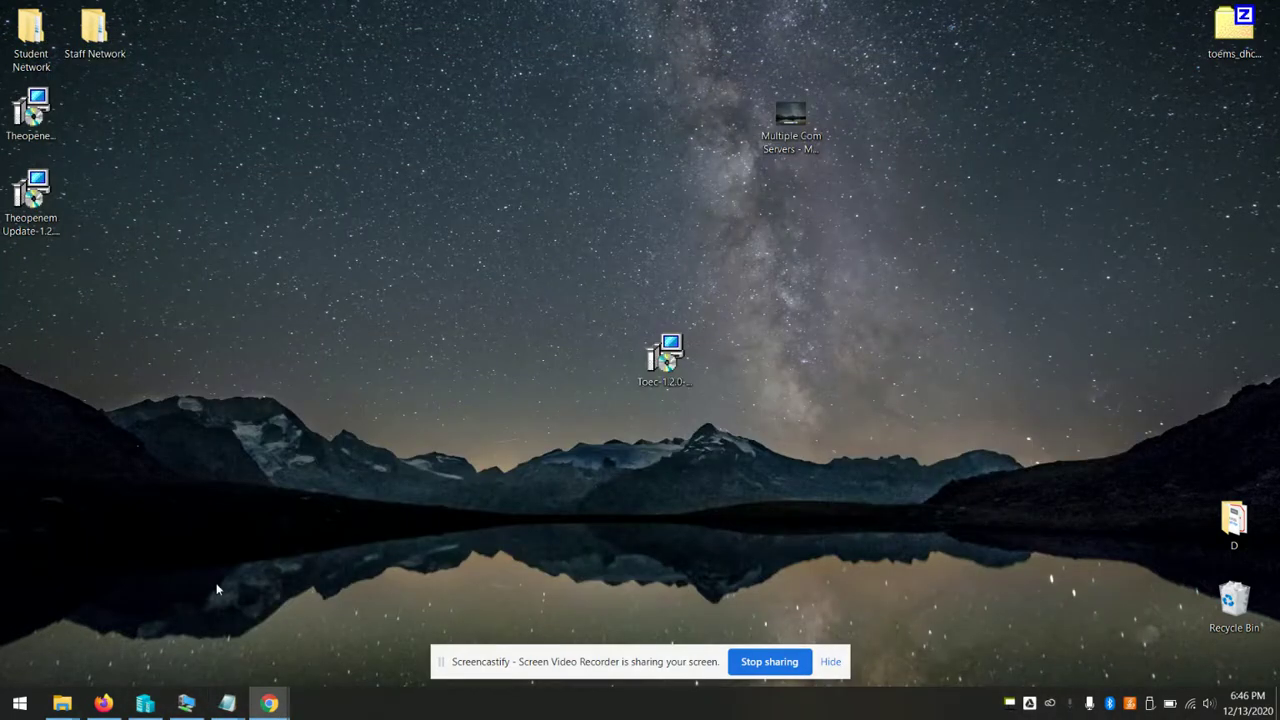